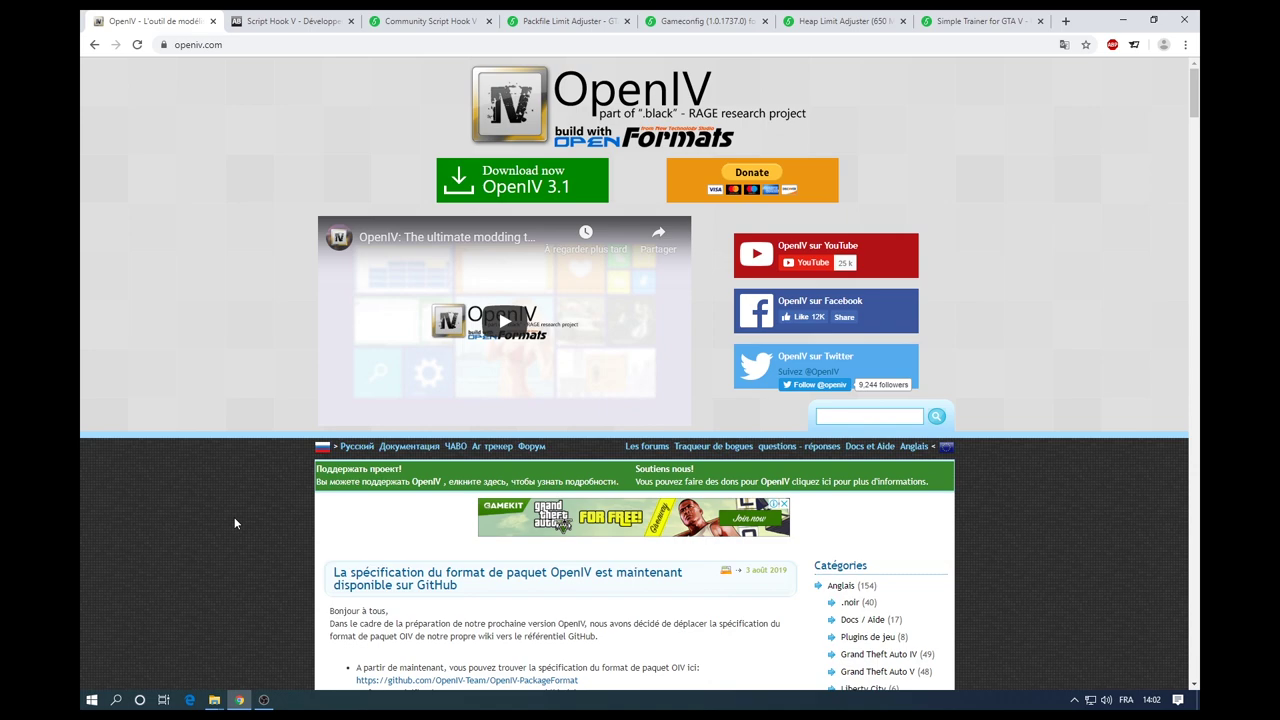
Switch to File Explorer and view the local disk (C:) and the Grand Theft Auto V clean mod folder on 2nd disque (E:).
{"action": "mouse_move", "coordinate": [214, 699]}
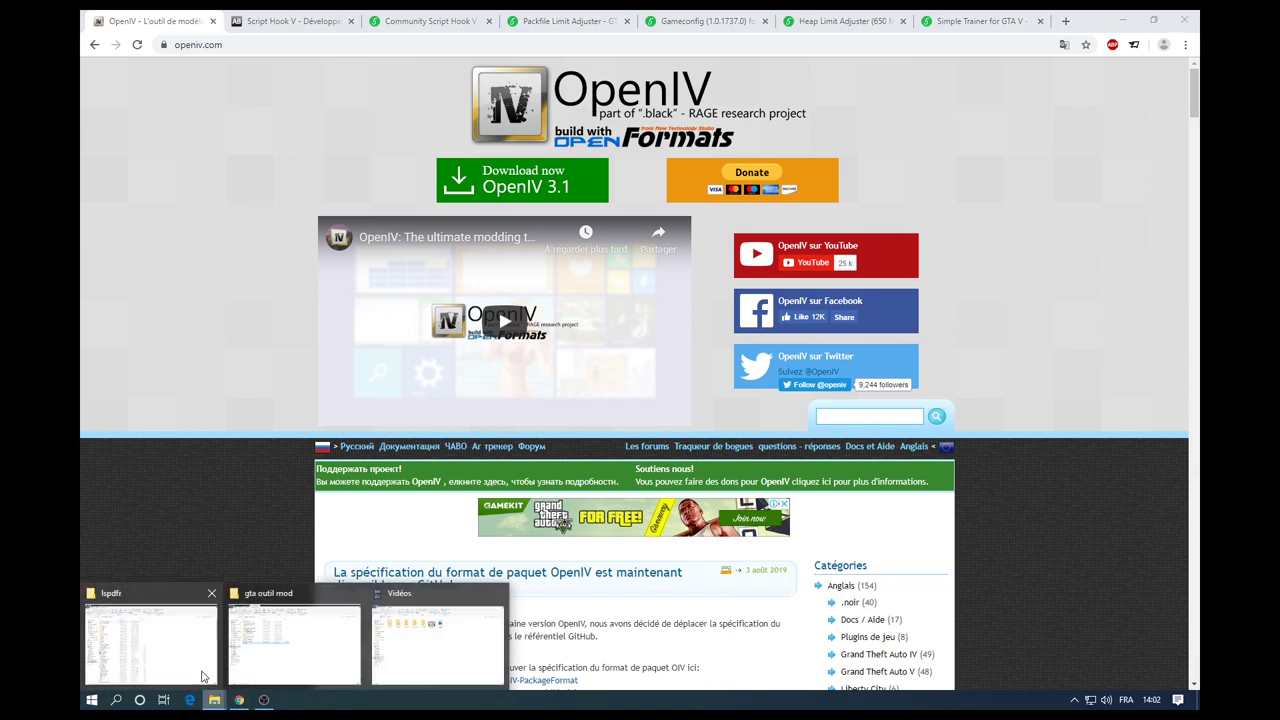
{"action": "left_click", "coordinate": [186, 651]}
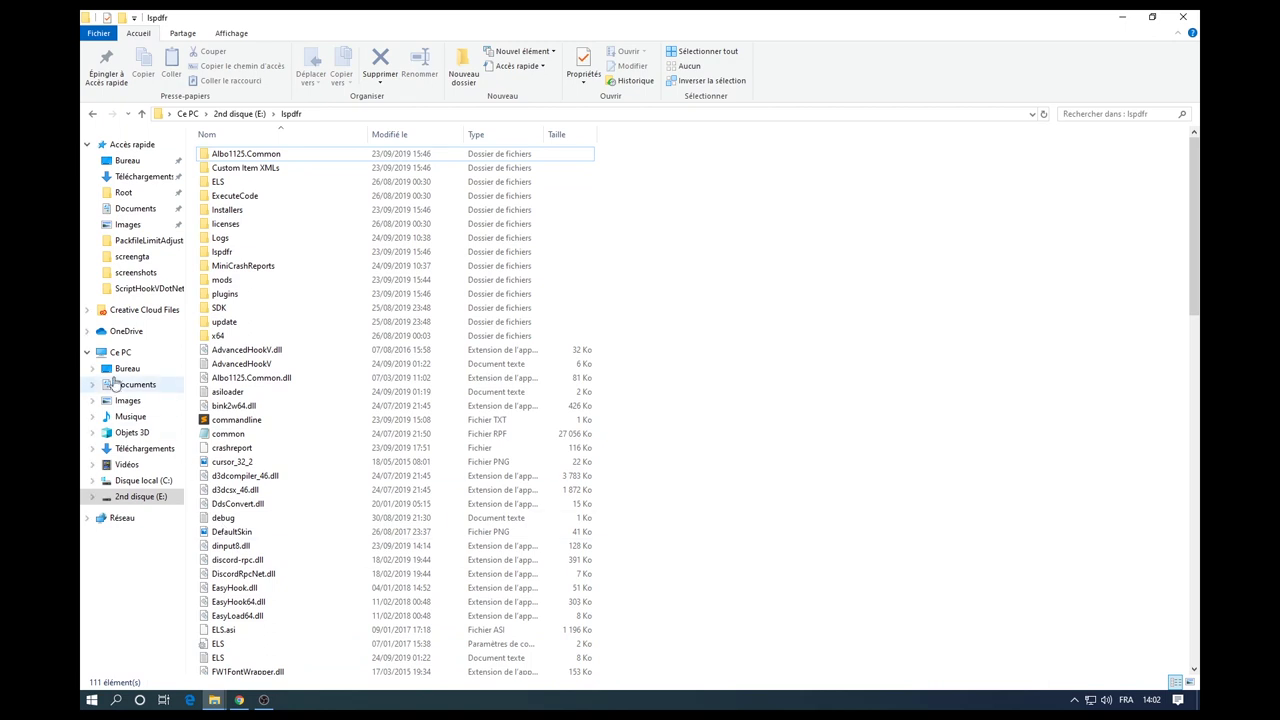
{"action": "left_click", "coordinate": [119, 482]}
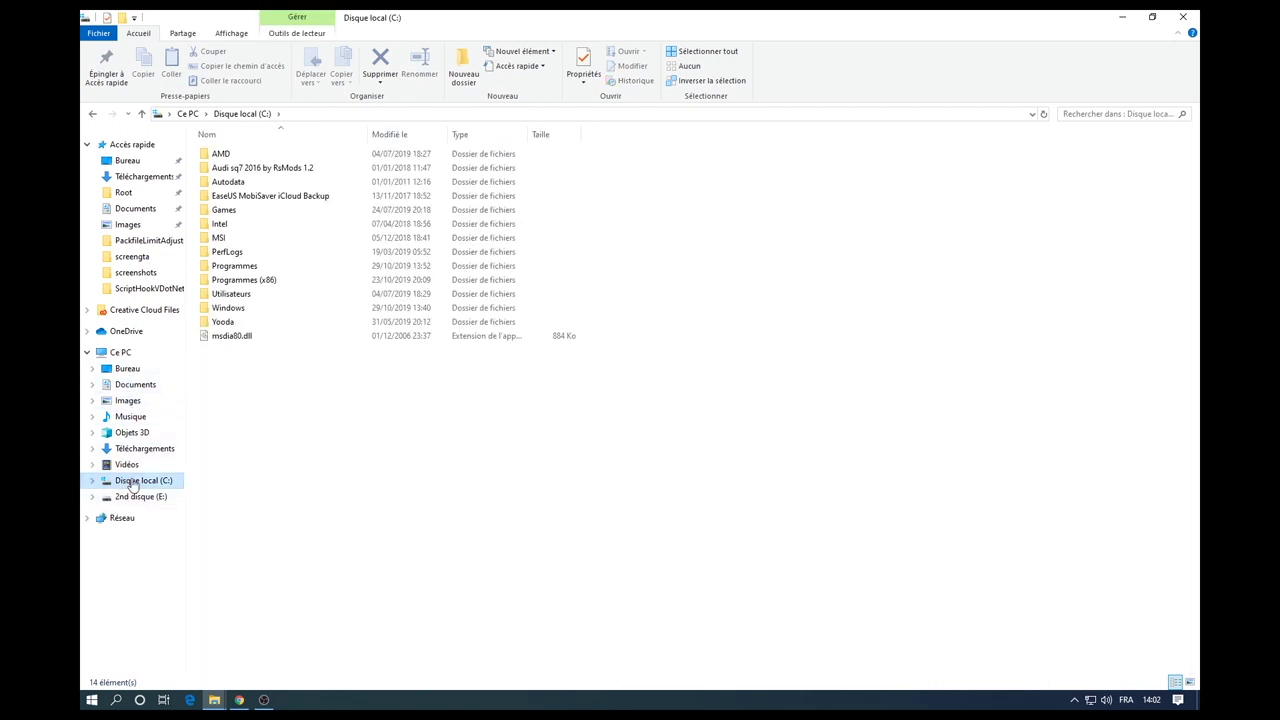
{"action": "left_click", "coordinate": [137, 497]}
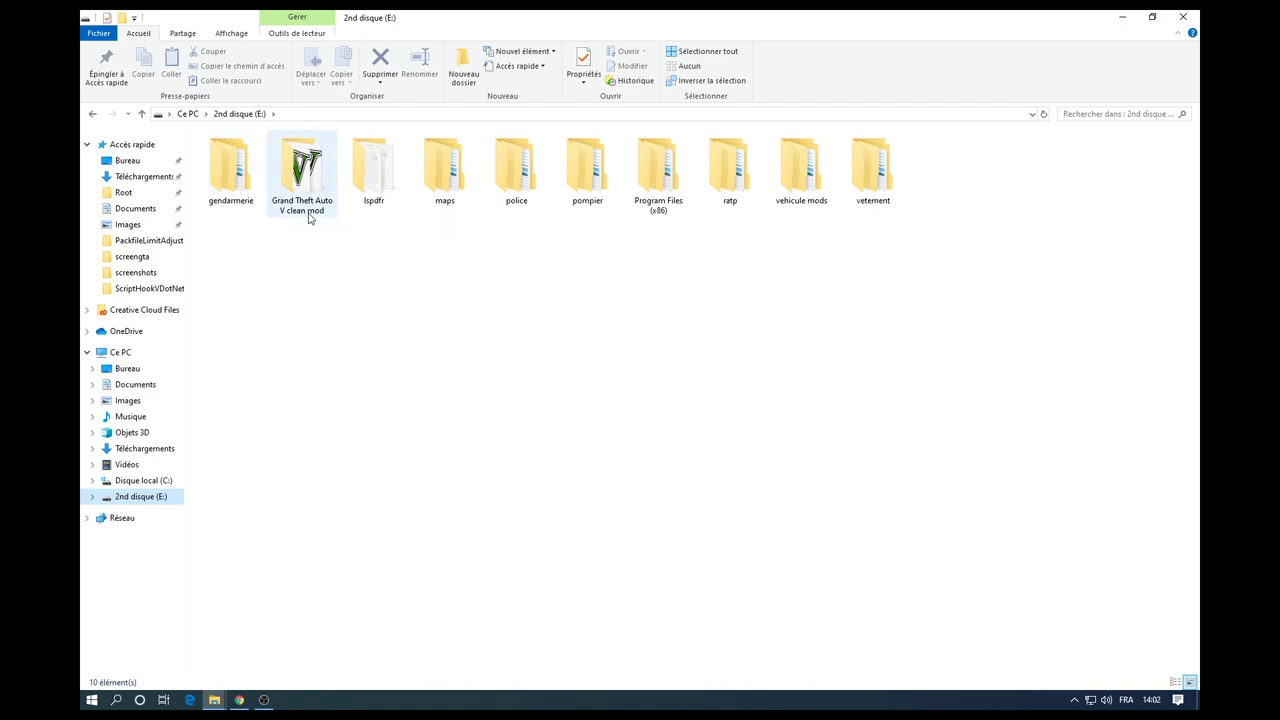
{"action": "mouse_move", "coordinate": [309, 218]}
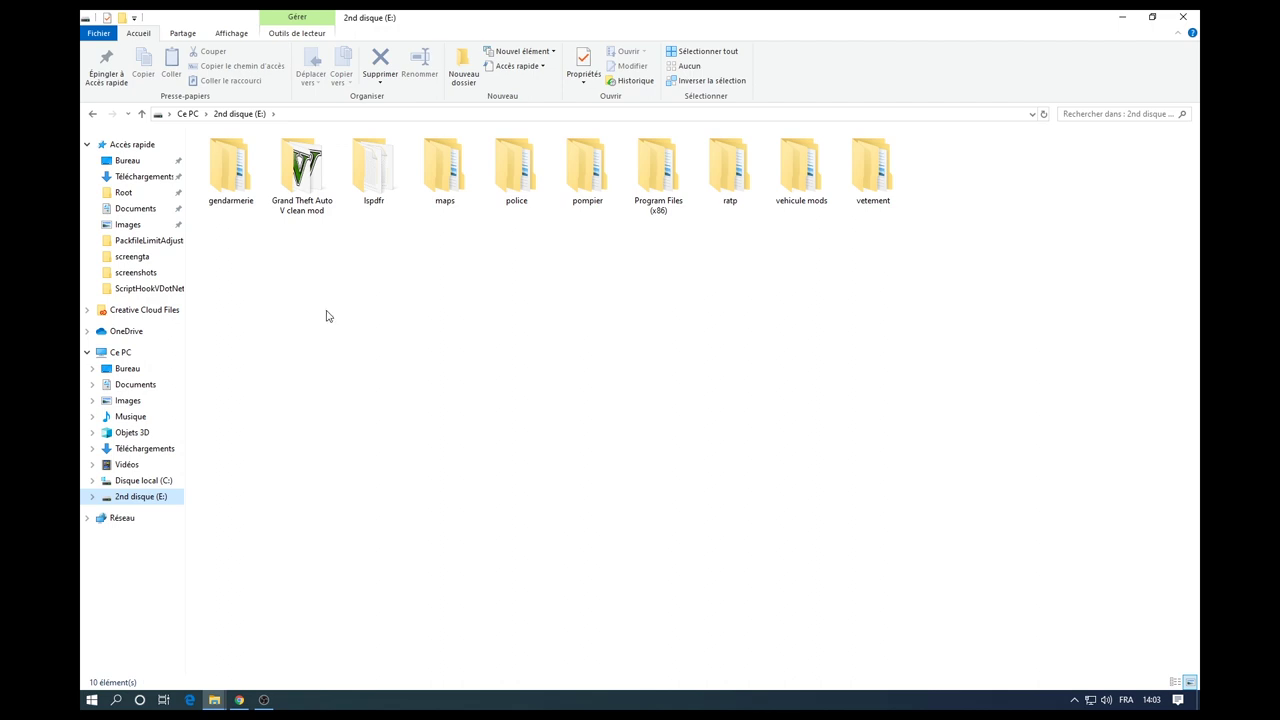
Switch to the gta outil mod folder and run the ovisetup application, allowing it despite the security warning.
{"action": "left_click", "coordinate": [239, 699]}
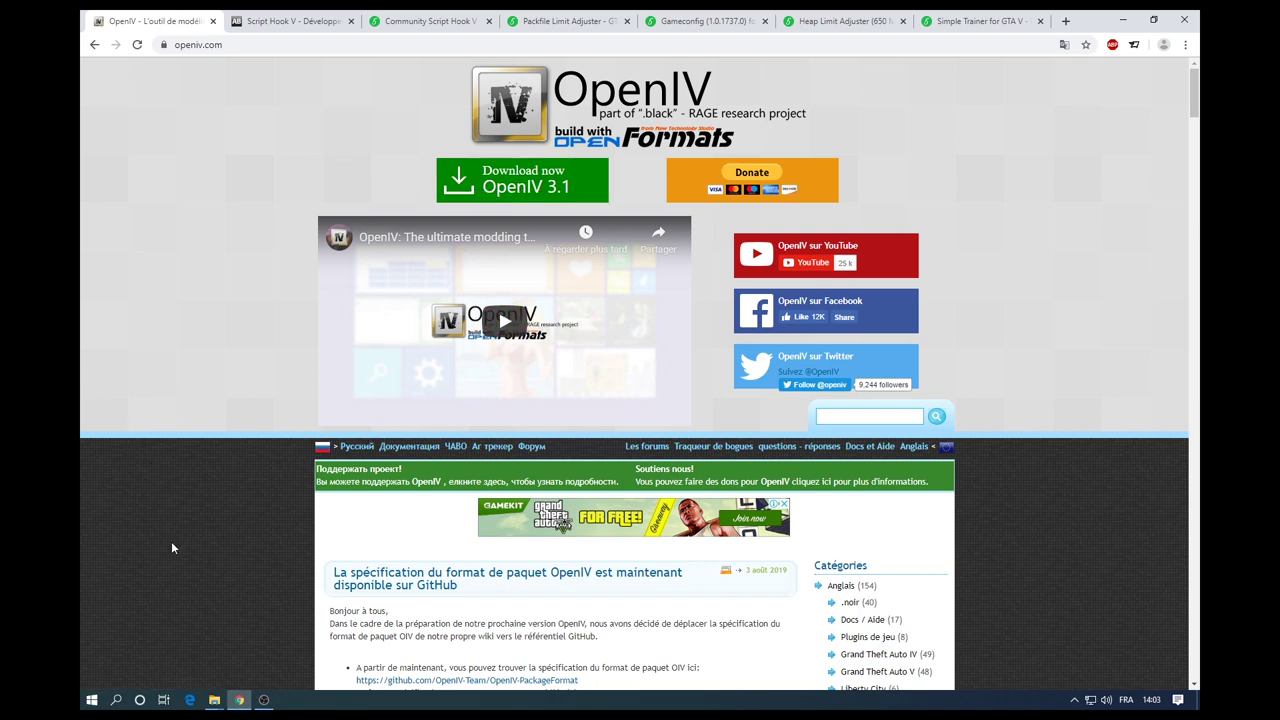
{"action": "left_click", "coordinate": [211, 701]}
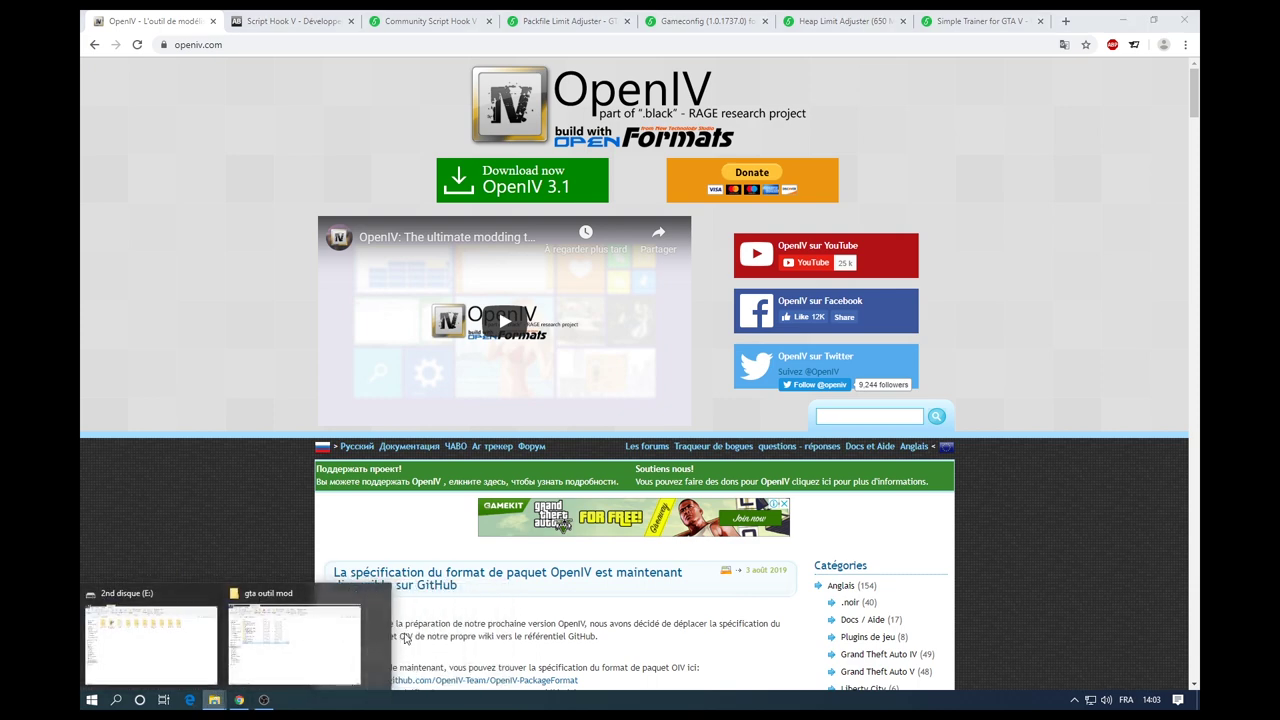
{"action": "left_click", "coordinate": [313, 632]}
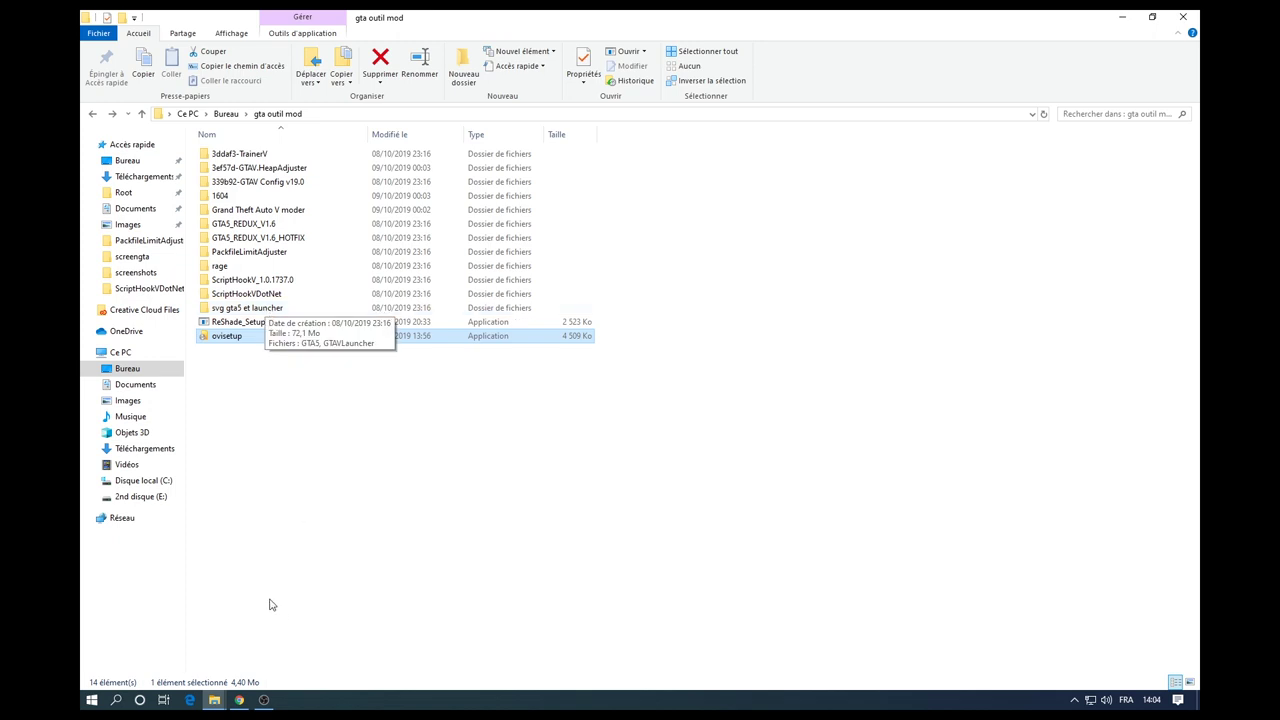
{"action": "double_click", "coordinate": [229, 342]}
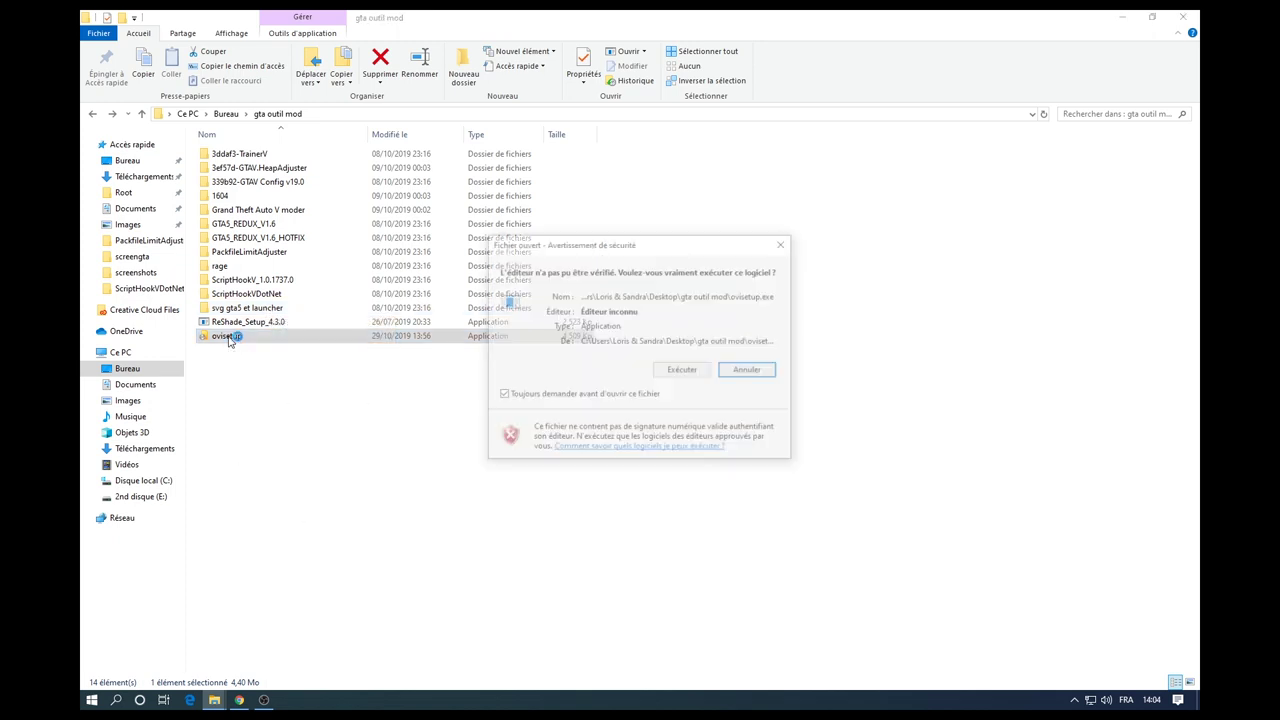
{"action": "left_click", "coordinate": [677, 374]}
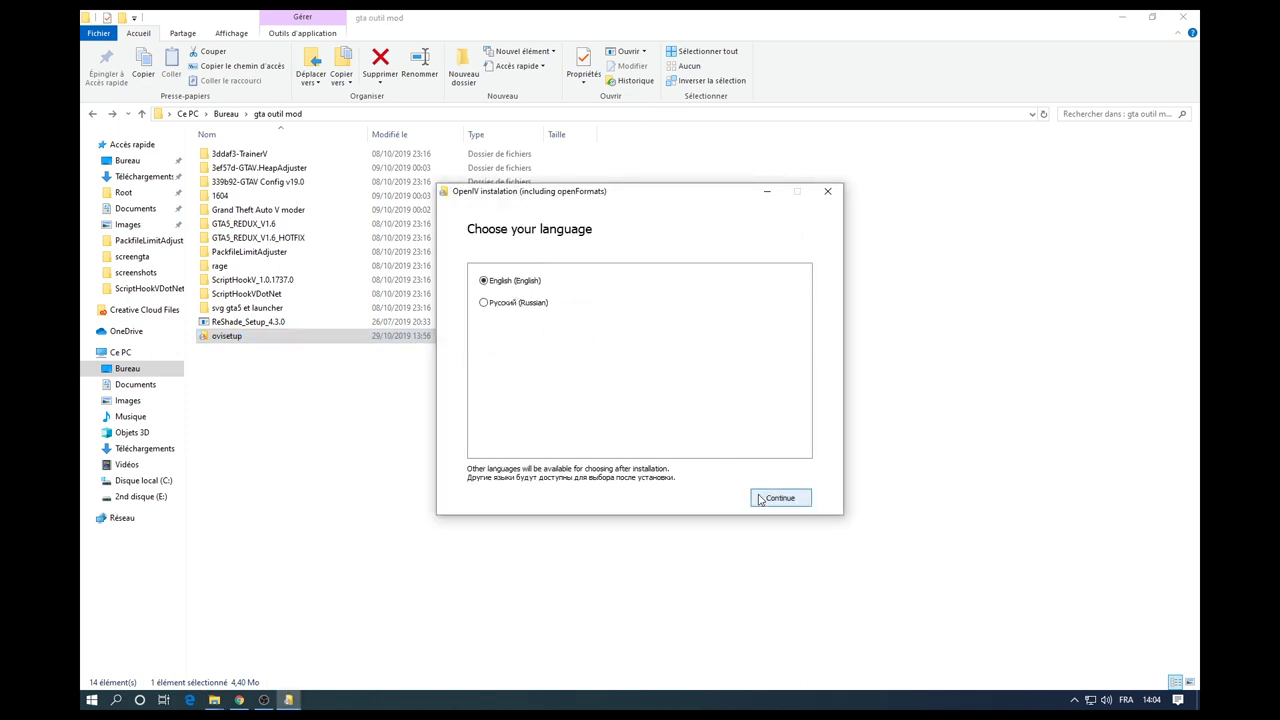
Install OpenIV in English, accepting the license agreement and keeping the default installation on this computer with a desktop icon.
{"action": "left_click", "coordinate": [760, 498]}
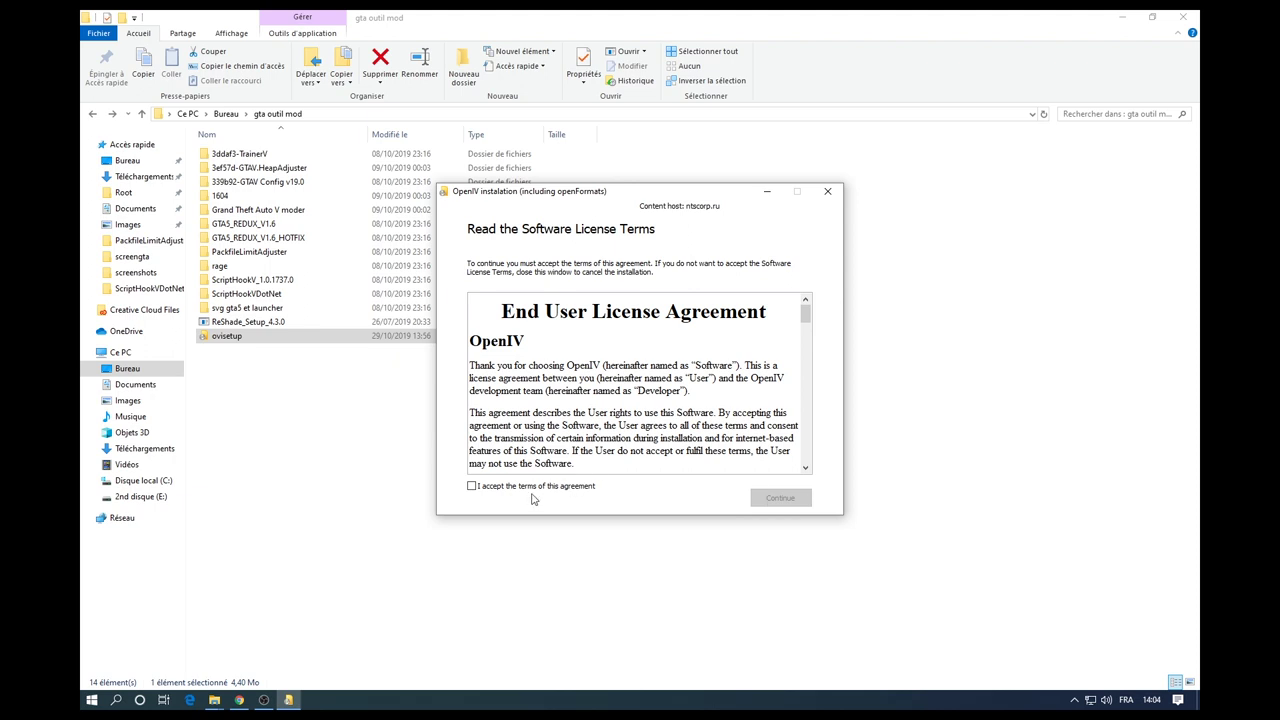
{"action": "left_click", "coordinate": [472, 486]}
{"action": "left_click", "coordinate": [781, 499]}
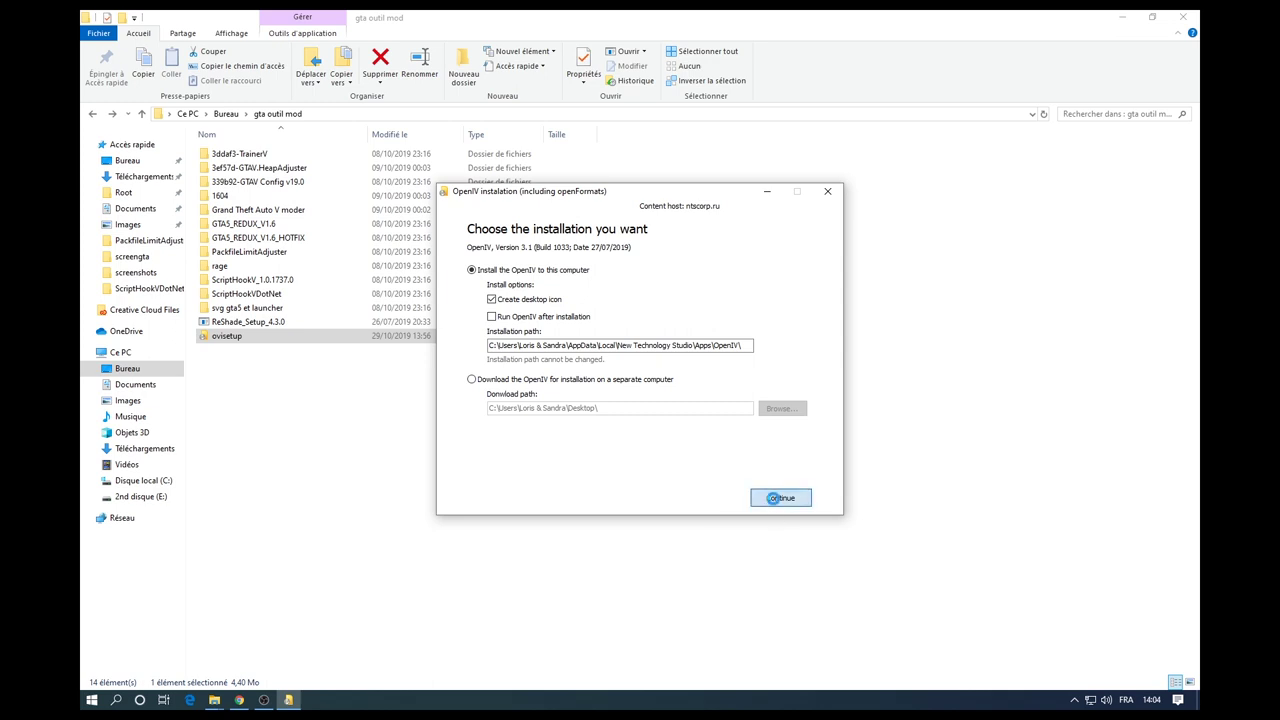
{"action": "left_click", "coordinate": [775, 503]}
{"action": "left_click", "coordinate": [640, 404]}
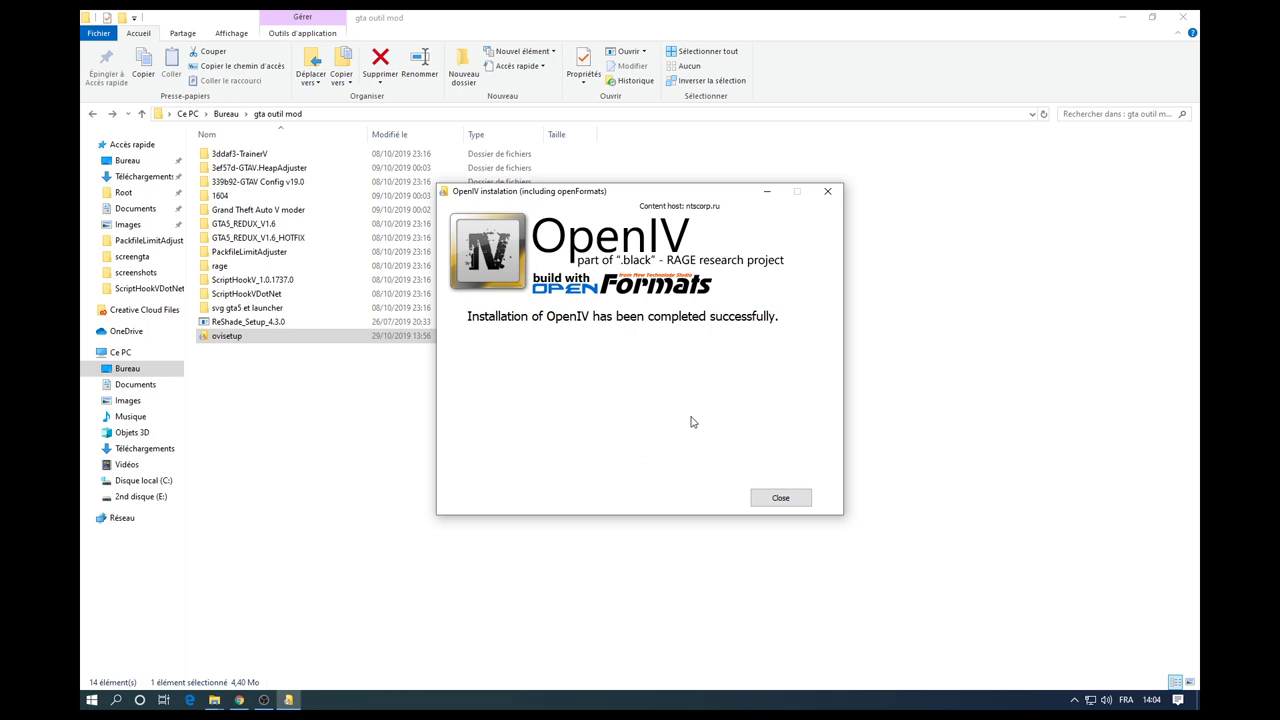
{"action": "left_click", "coordinate": [785, 499]}
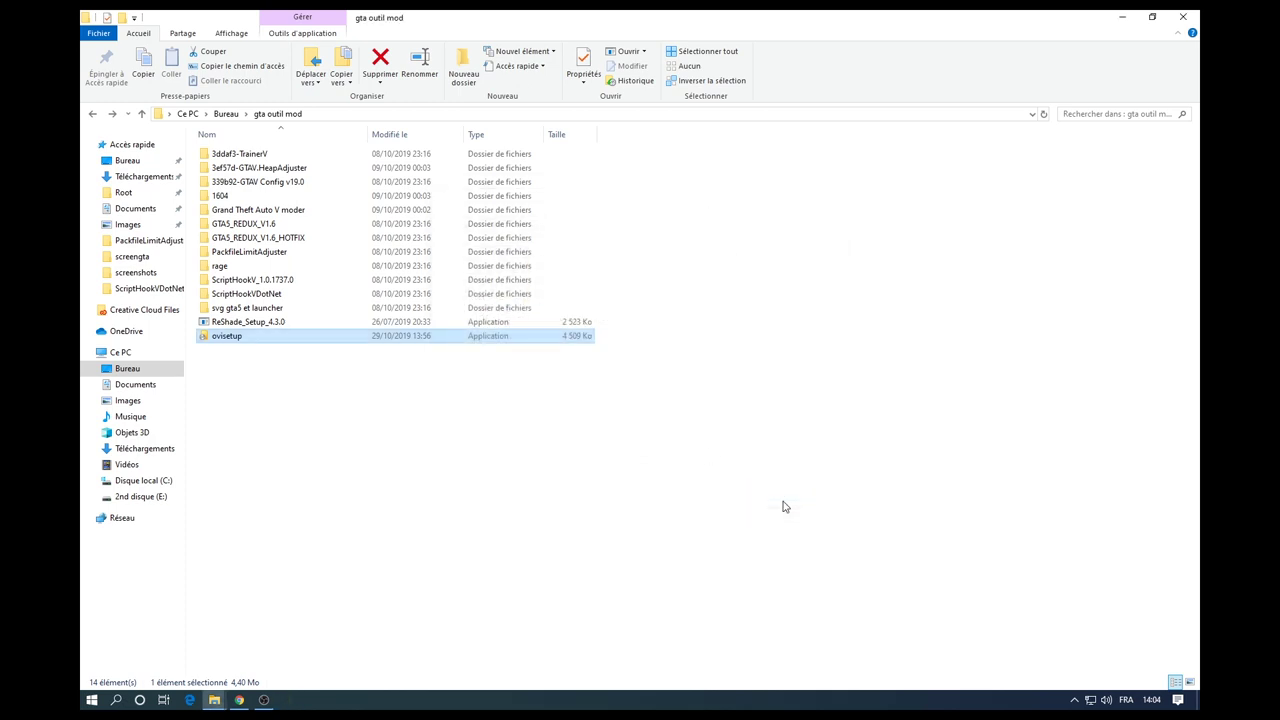
Minimize all open windows and move the OpenIV shortcut to an empty area near the middle of the desktop.
{"action": "left_click", "coordinate": [1124, 18]}
{"action": "left_click", "coordinate": [1127, 19]}
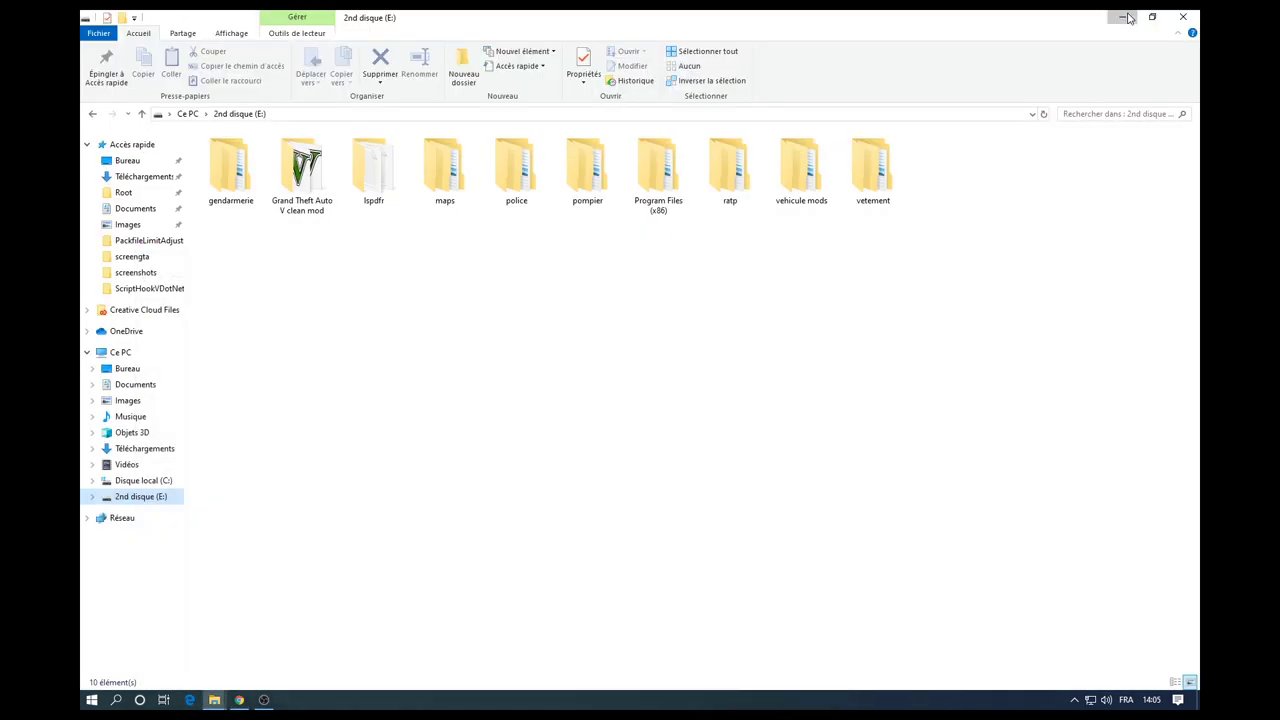
{"action": "left_click", "coordinate": [1124, 18]}
{"action": "left_click", "coordinate": [1124, 18]}
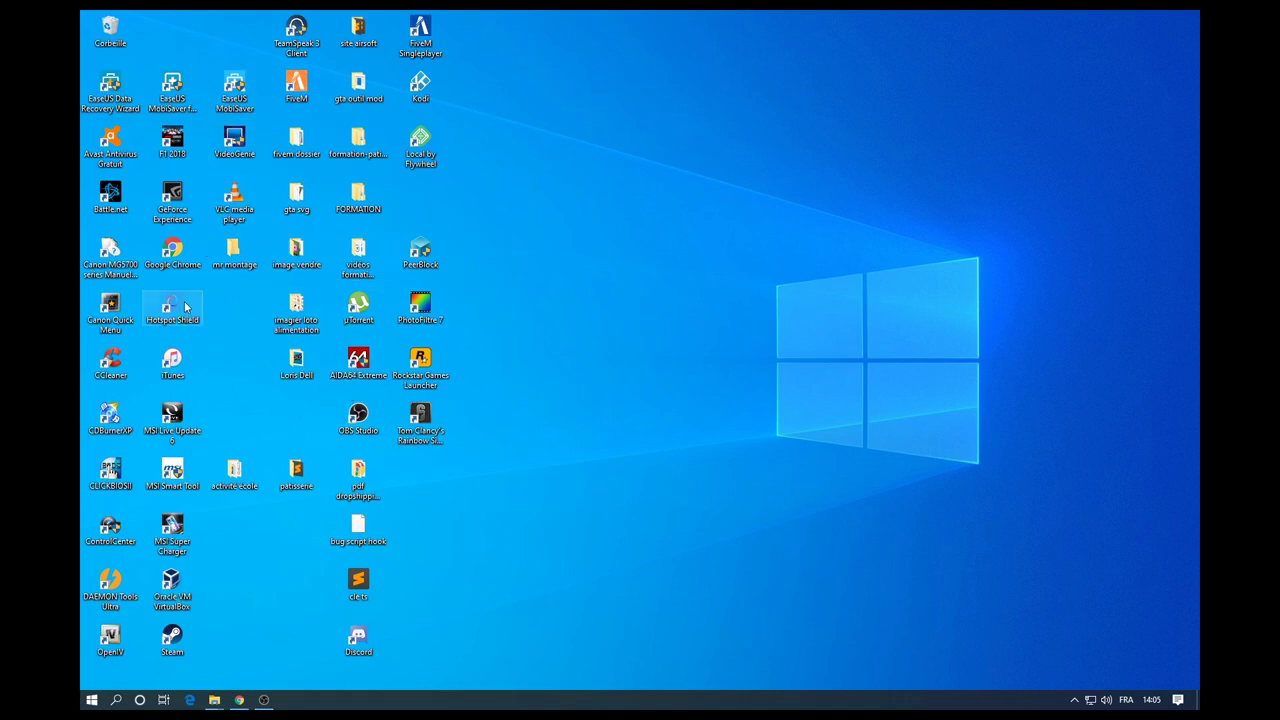
{"action": "left_click_drag", "start_coordinate": [110, 640], "coordinate": [598, 440]}
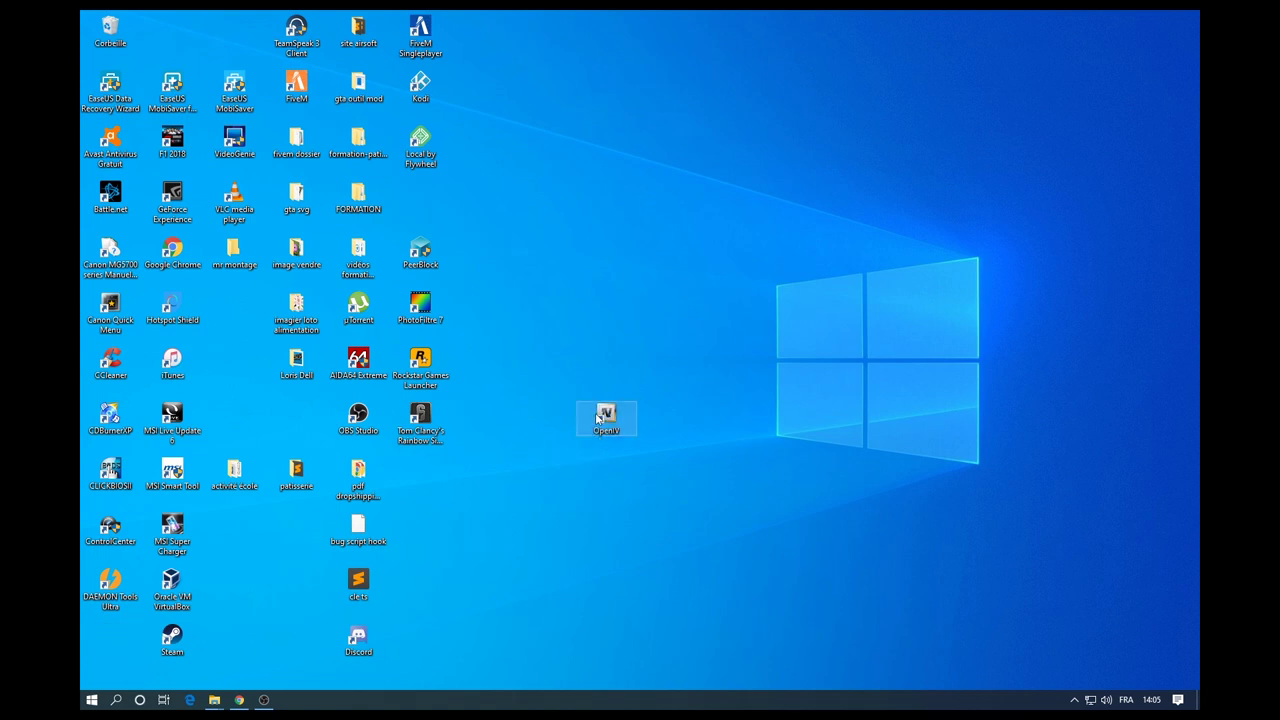
Launch OpenIV, choose Grand Theft Auto V for Windows, and start browsing for the game folder.
{"action": "double_click", "coordinate": [597, 418]}
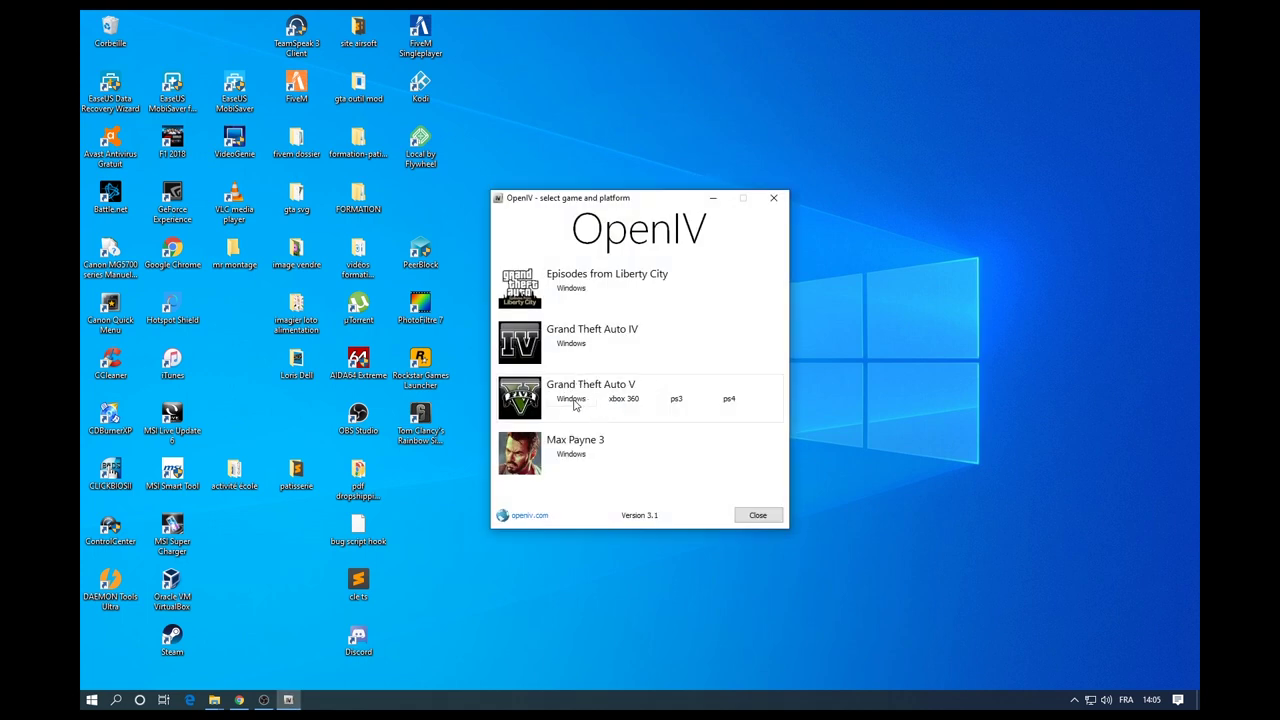
{"action": "left_click", "coordinate": [571, 399]}
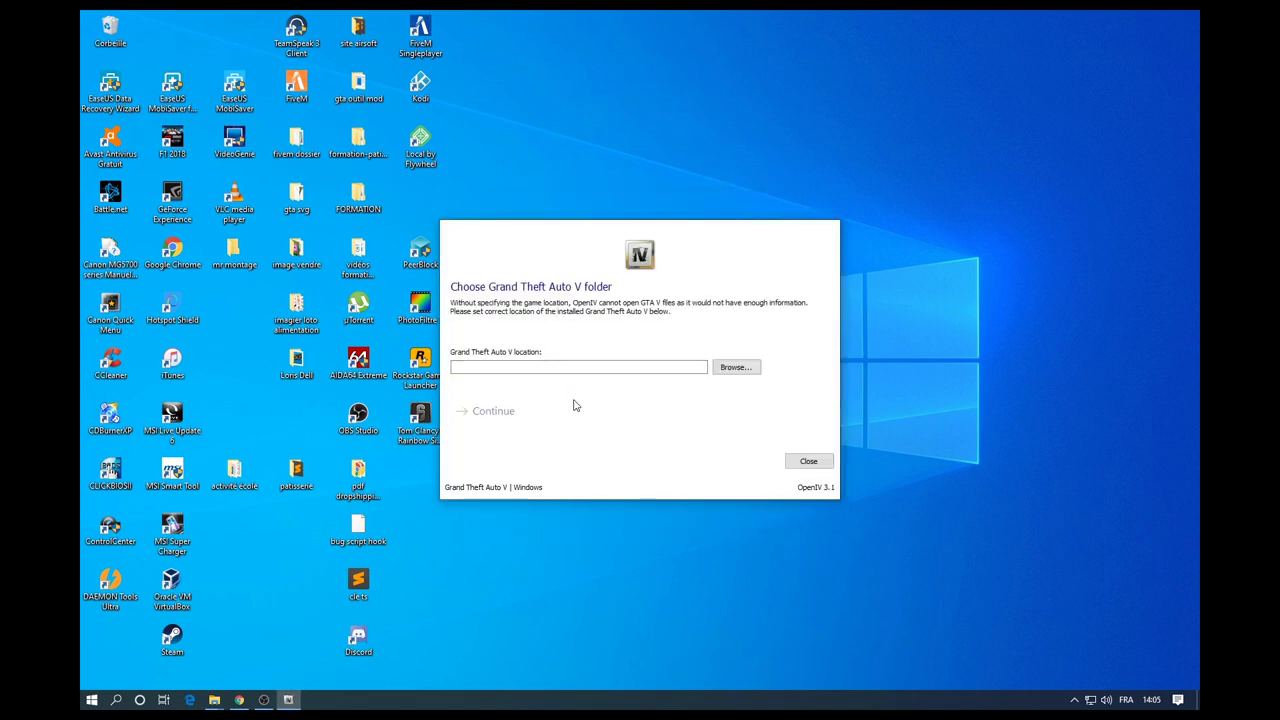
{"action": "left_click", "coordinate": [745, 366]}
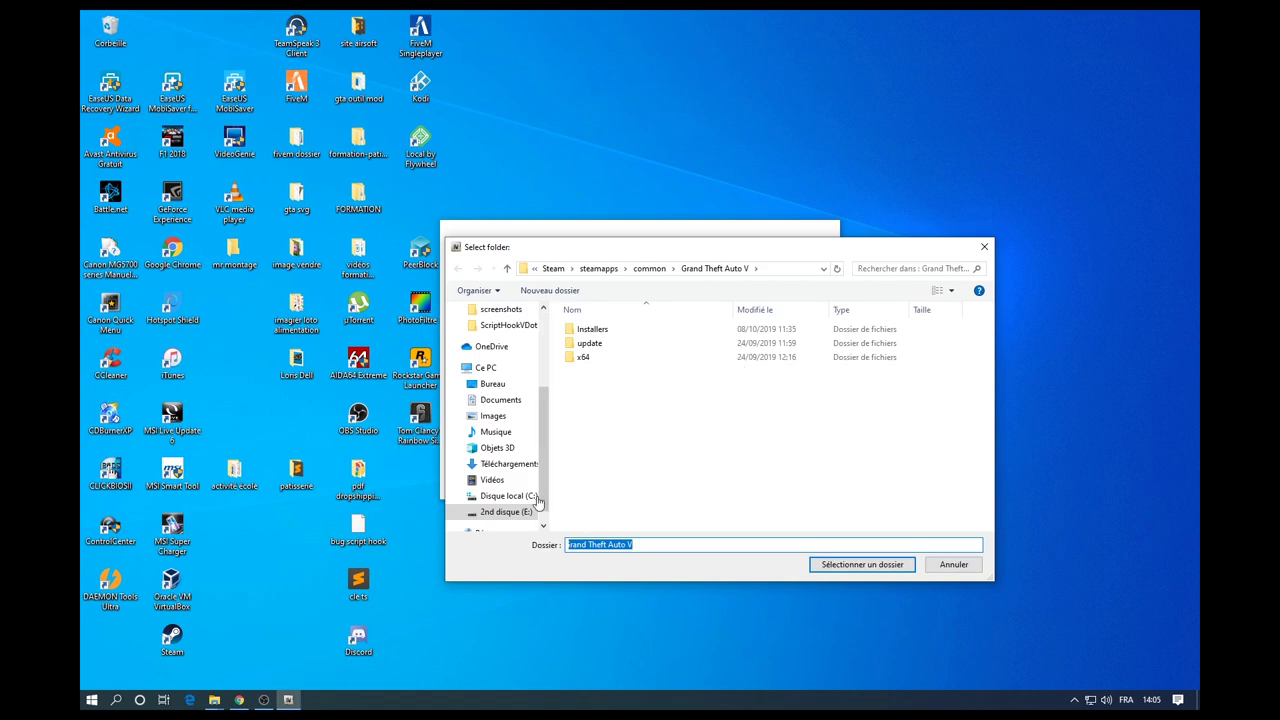
Browse 2nd disque (E:) through Program Files (x86), Steam, steamapps and common, and highlight the Grand Theft Auto V folder.
{"action": "left_click", "coordinate": [506, 512]}
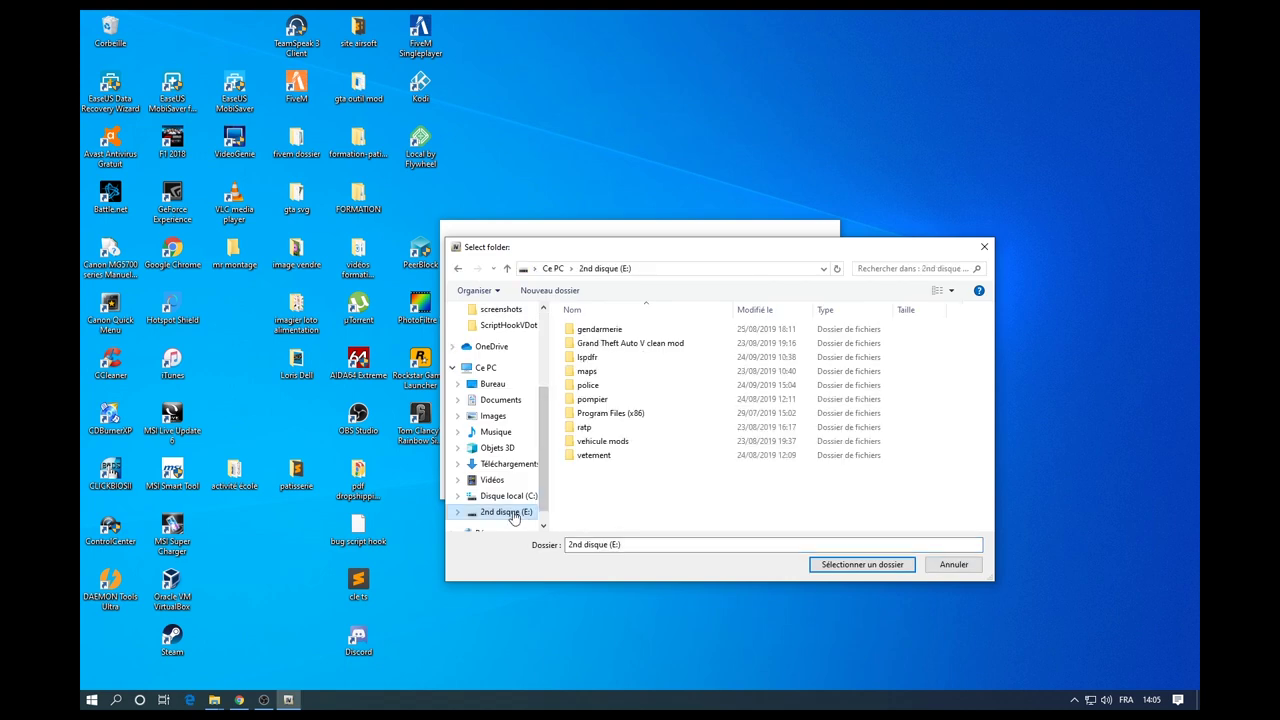
{"action": "double_click", "coordinate": [608, 413]}
{"action": "double_click", "coordinate": [598, 331]}
{"action": "double_click", "coordinate": [602, 335]}
{"action": "double_click", "coordinate": [603, 334]}
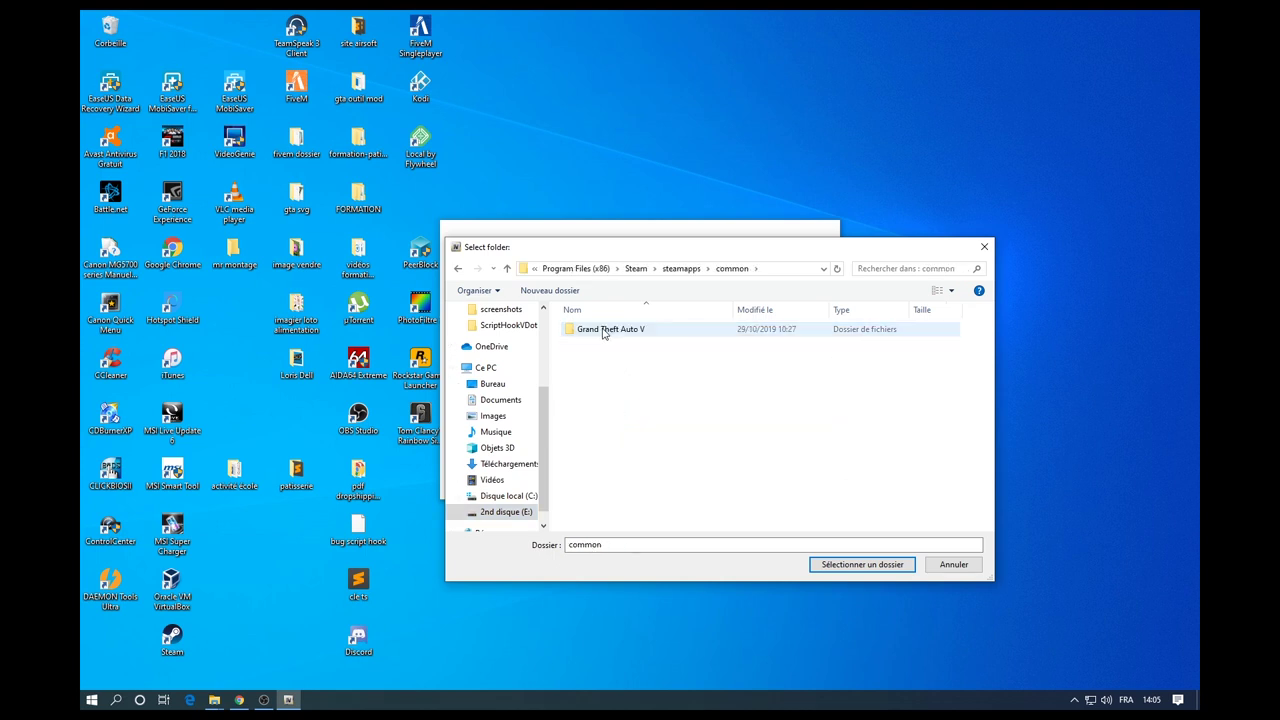
{"action": "left_click", "coordinate": [603, 334]}
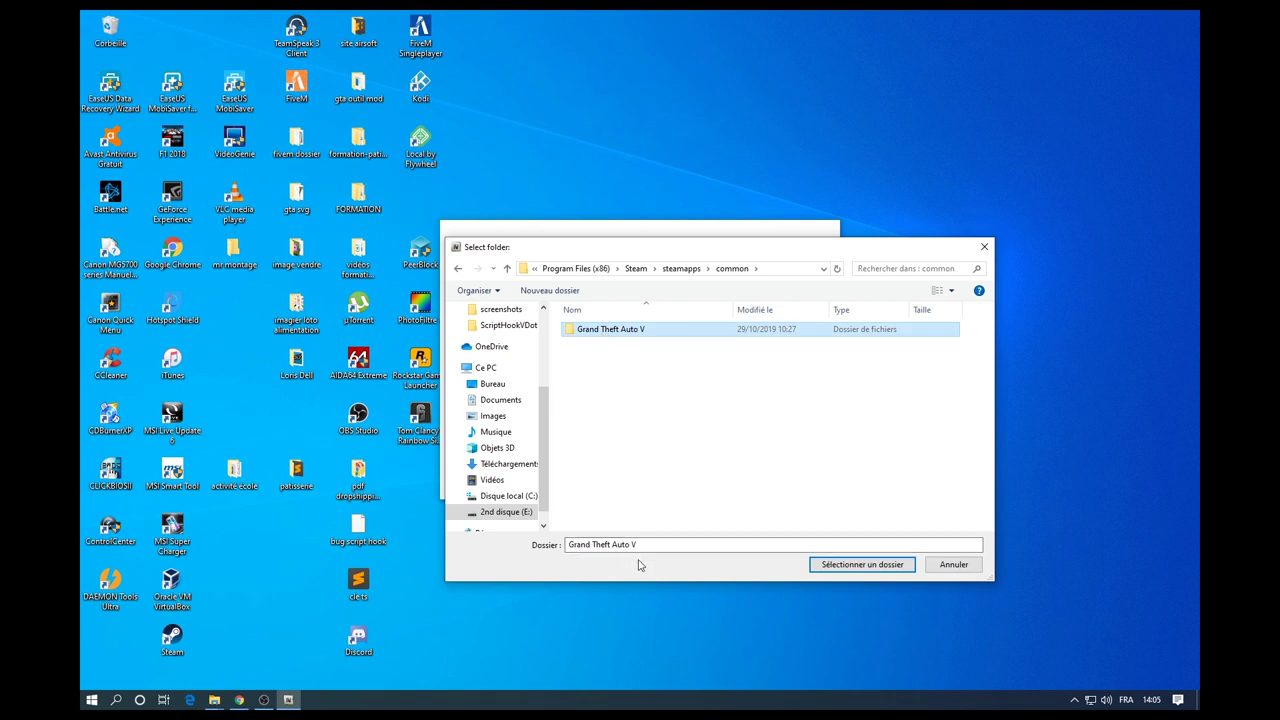
Look through the Steam library on the local disk (C:) under Programmes (x86), Steam, steamapps and common.
{"action": "left_click", "coordinate": [514, 497]}
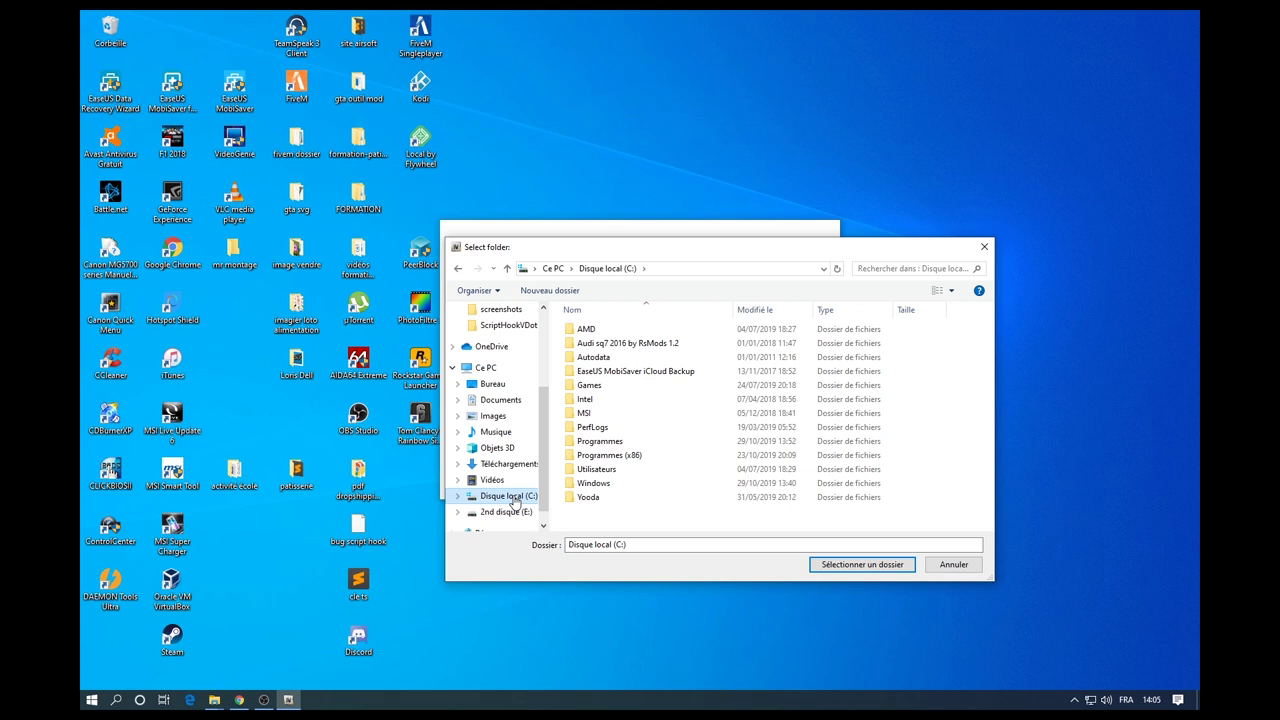
{"action": "double_click", "coordinate": [598, 457]}
{"action": "scroll", "coordinate": [614, 511], "scroll_direction": "down", "scroll_amount": 1}
{"action": "scroll", "coordinate": [614, 511], "scroll_direction": "down", "scroll_amount": 6}
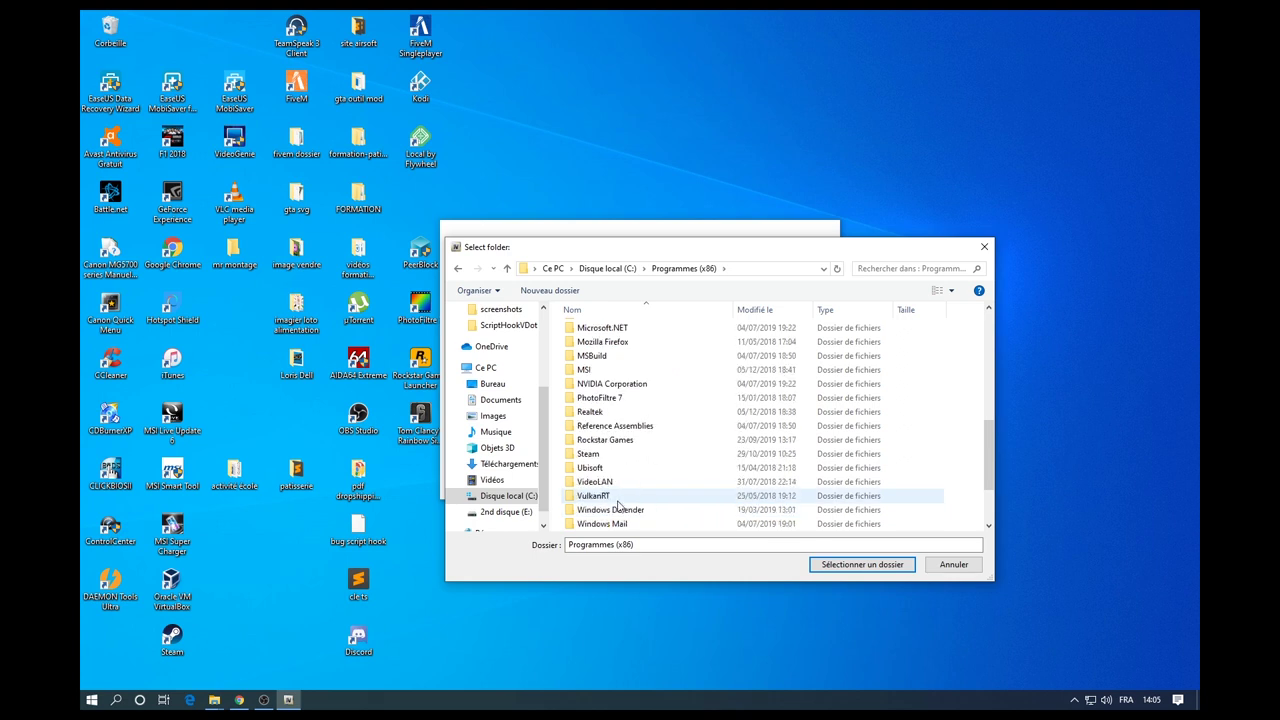
{"action": "double_click", "coordinate": [589, 455]}
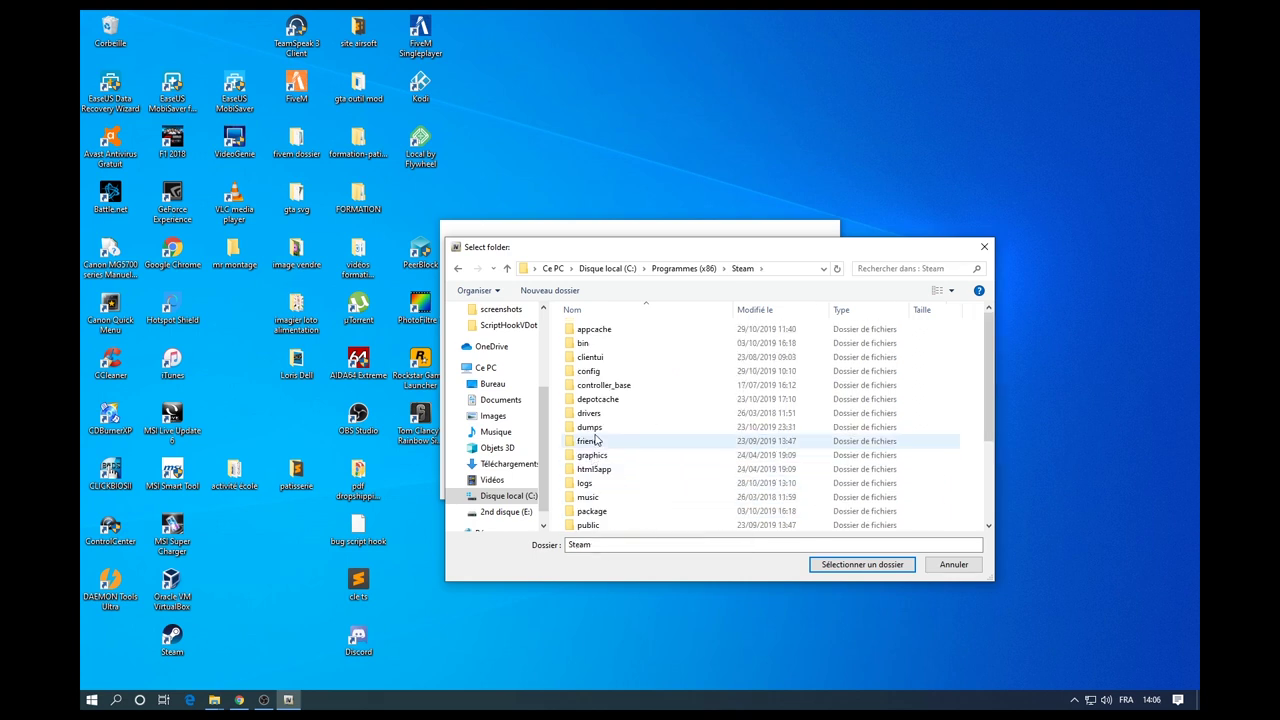
{"action": "scroll", "coordinate": [615, 520], "scroll_direction": "down", "scroll_amount": 3}
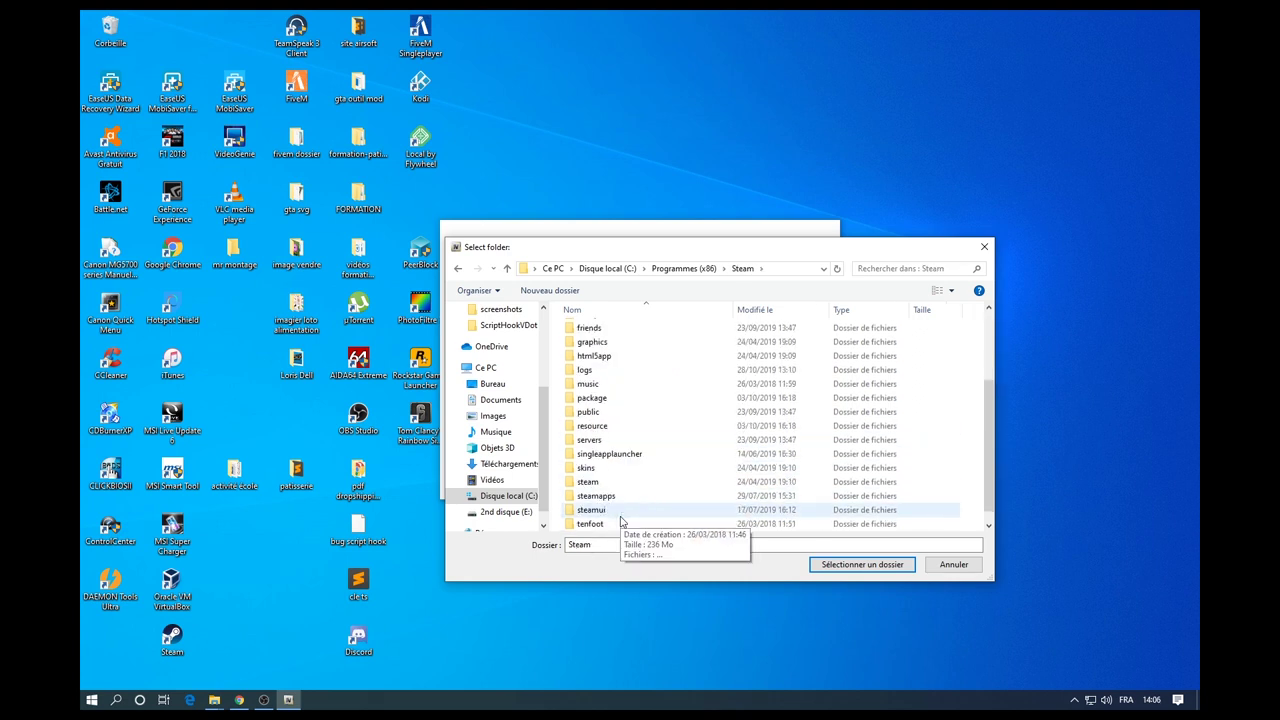
{"action": "double_click", "coordinate": [600, 496]}
{"action": "left_click", "coordinate": [603, 334]}
{"action": "double_click", "coordinate": [603, 334]}
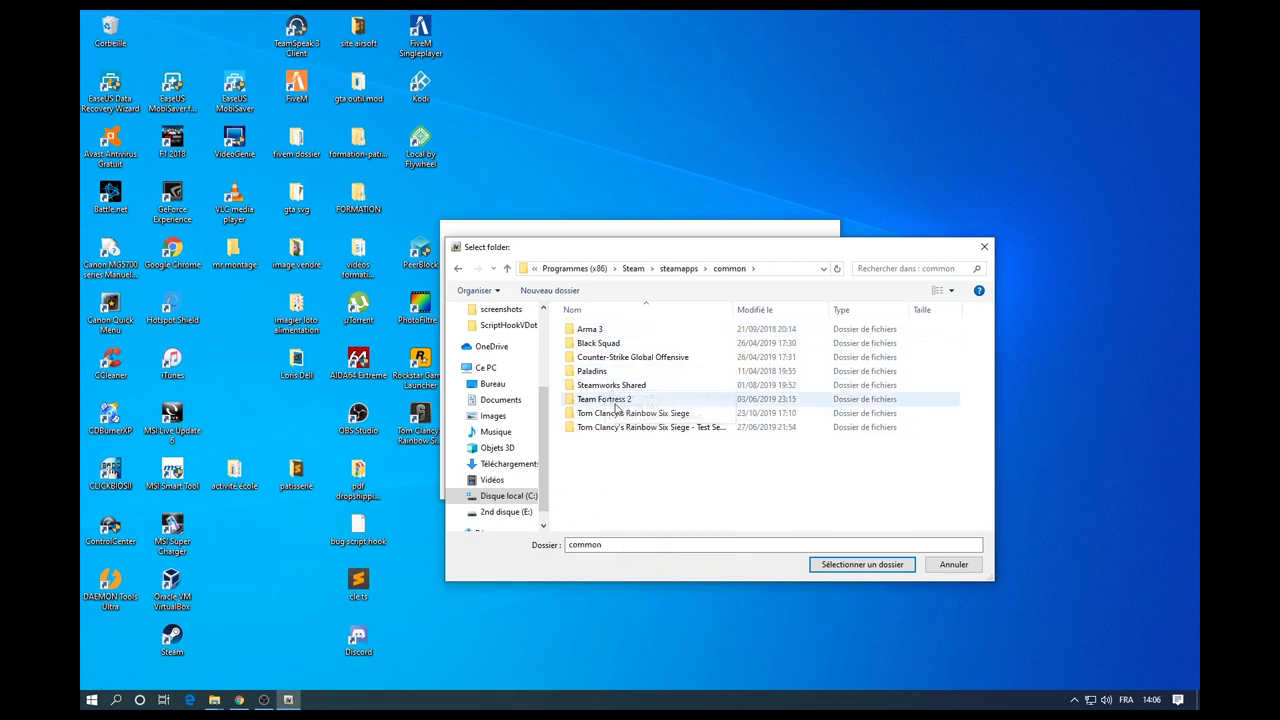
Set the game location to E:\Program Files (x86)\Steam\steamapps\common\Grand Theft Auto V.
{"action": "left_click", "coordinate": [506, 512]}
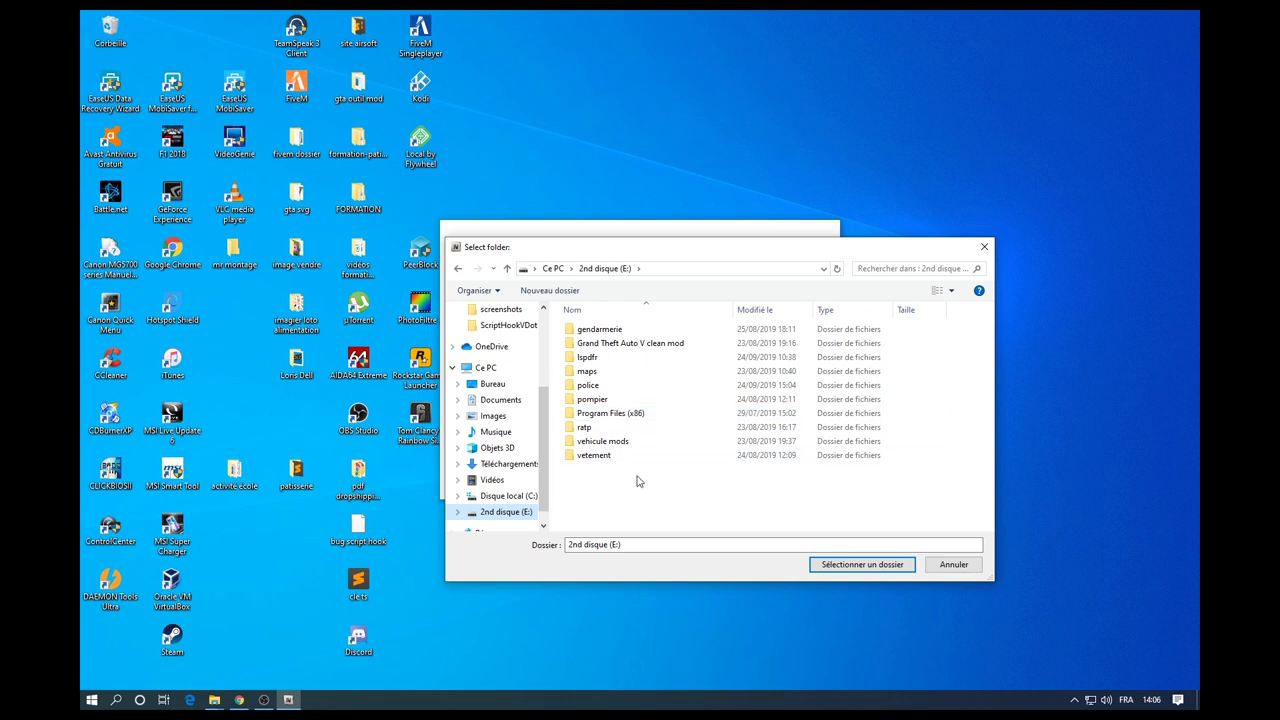
{"action": "double_click", "coordinate": [614, 416]}
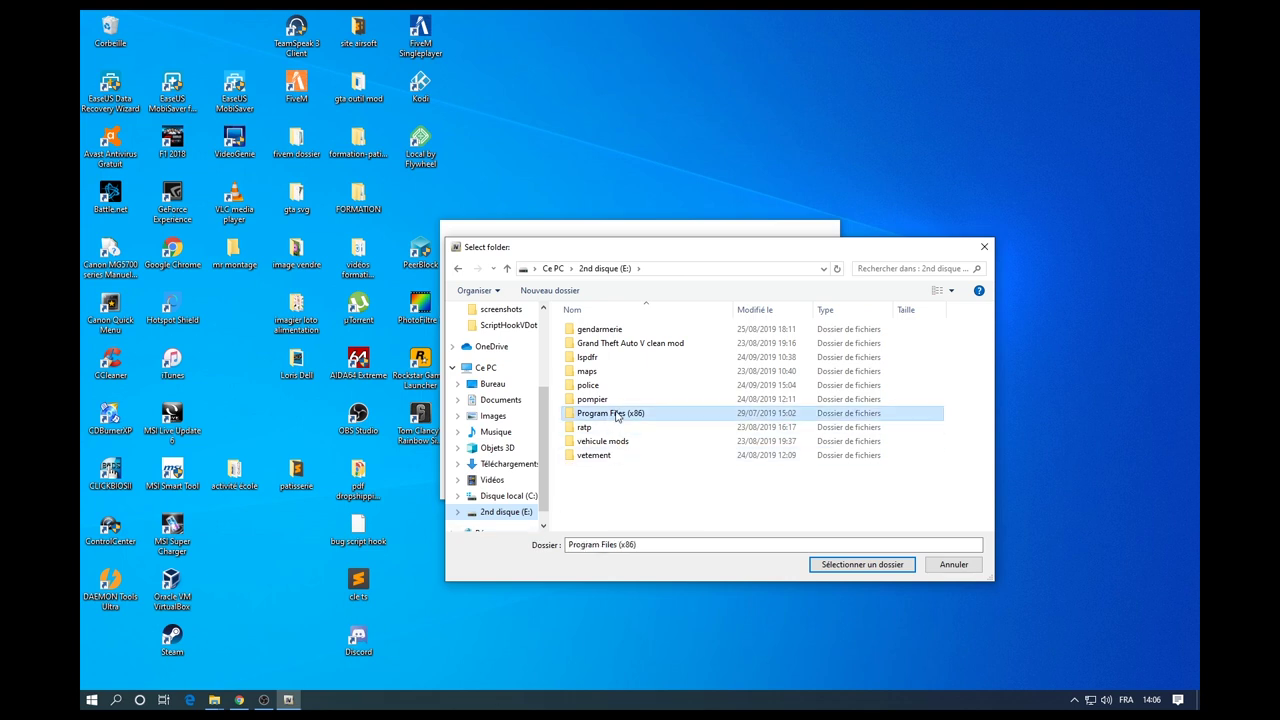
{"action": "left_click", "coordinate": [617, 334]}
{"action": "double_click", "coordinate": [616, 333]}
{"action": "double_click", "coordinate": [600, 331]}
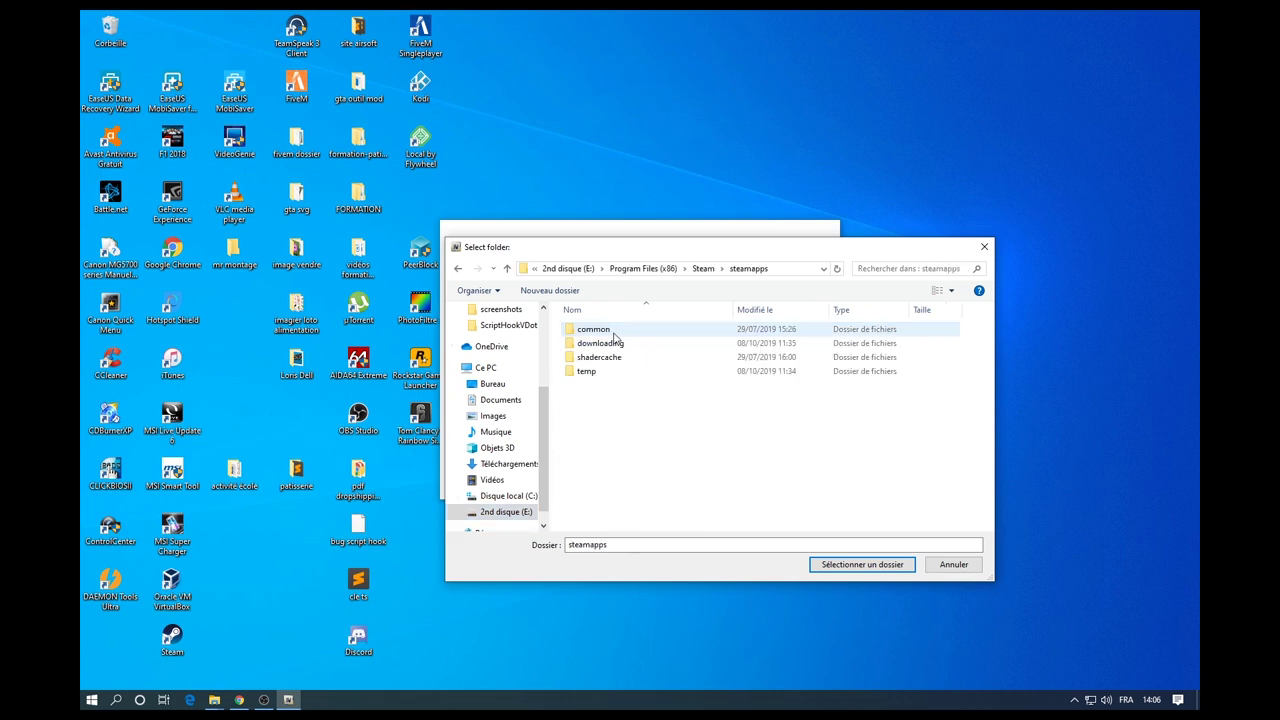
{"action": "left_click", "coordinate": [606, 331]}
{"action": "double_click", "coordinate": [606, 331]}
{"action": "left_click", "coordinate": [606, 331]}
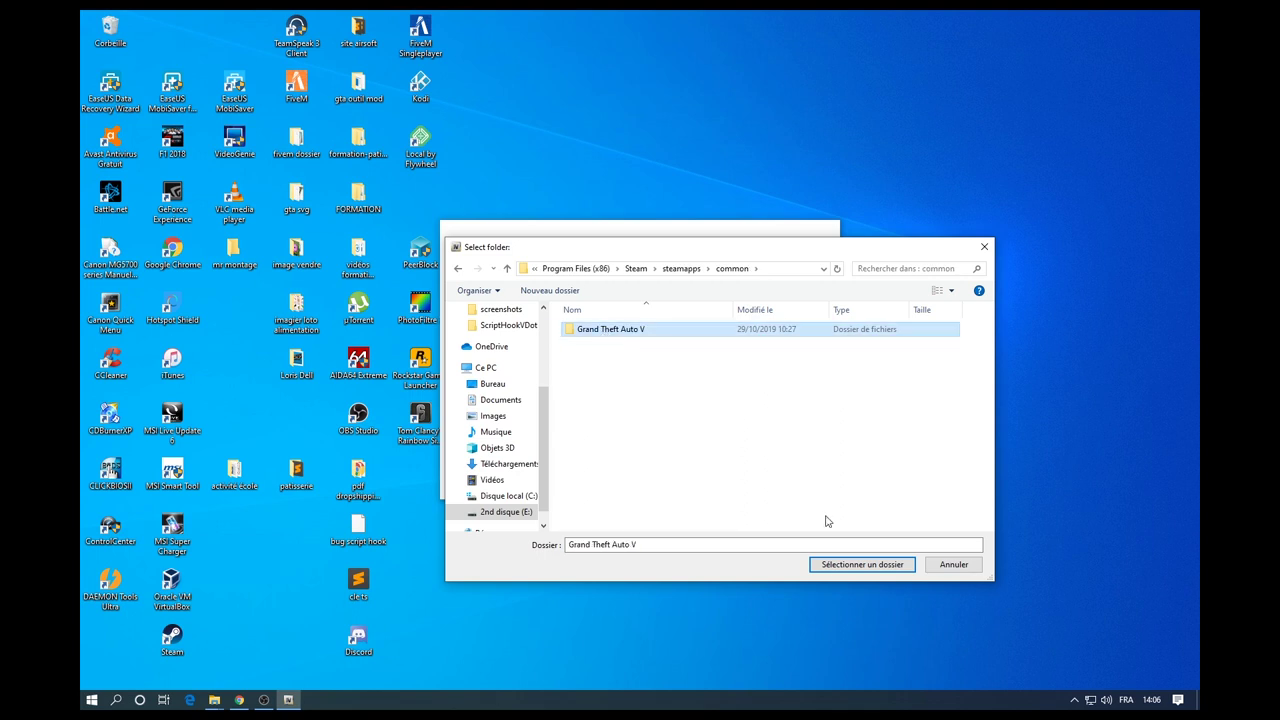
{"action": "left_click", "coordinate": [842, 568]}
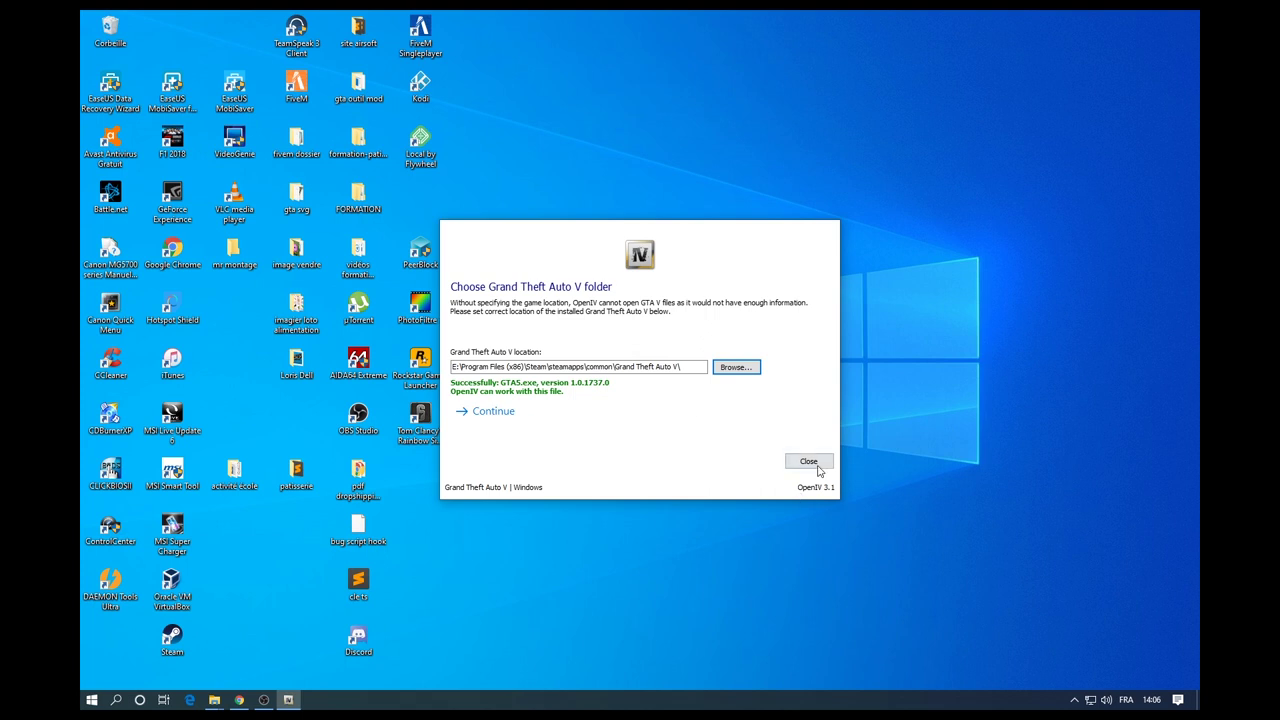
Continue with the chosen game location to open the GTA V files in OpenIV, and maximize its window.
{"action": "left_click", "coordinate": [491, 418]}
{"action": "left_click", "coordinate": [490, 419]}
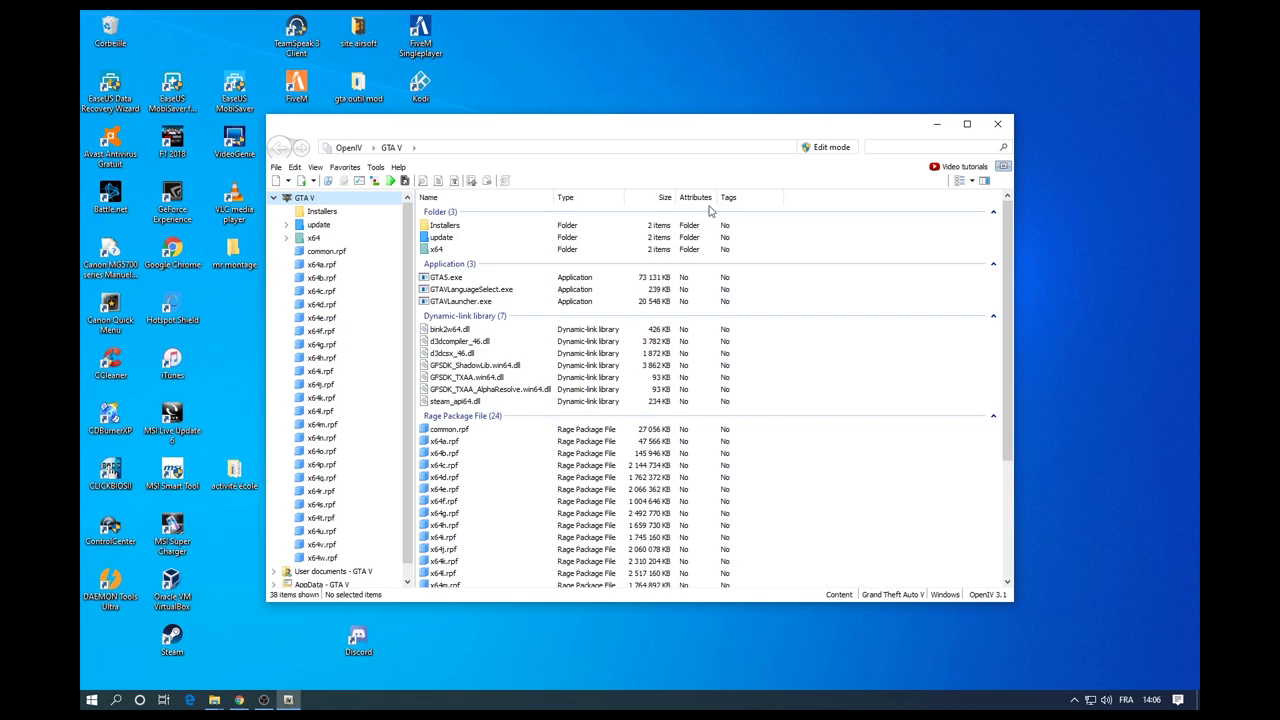
{"action": "left_click", "coordinate": [967, 124]}
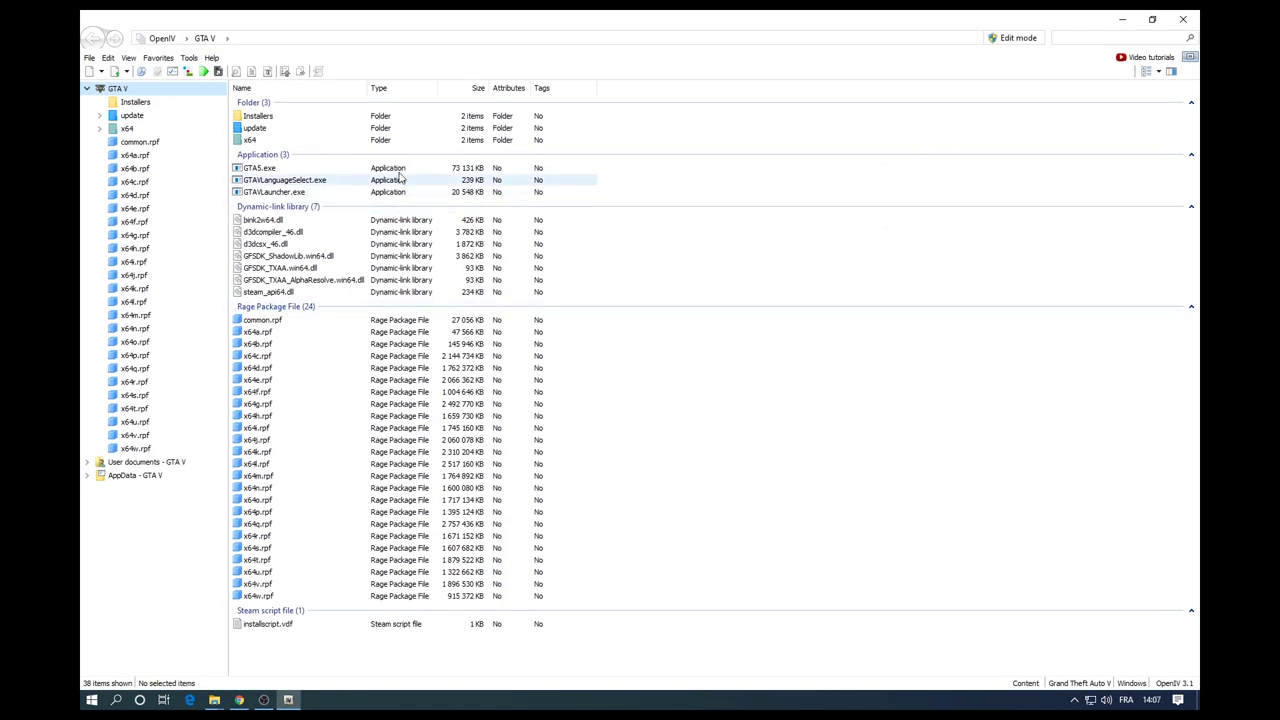
Install ASI Loader, OpenIV.ASI and openCamera from the ASI Manager, agreeing to create the "mods" folder.
{"action": "left_click", "coordinate": [190, 58]}
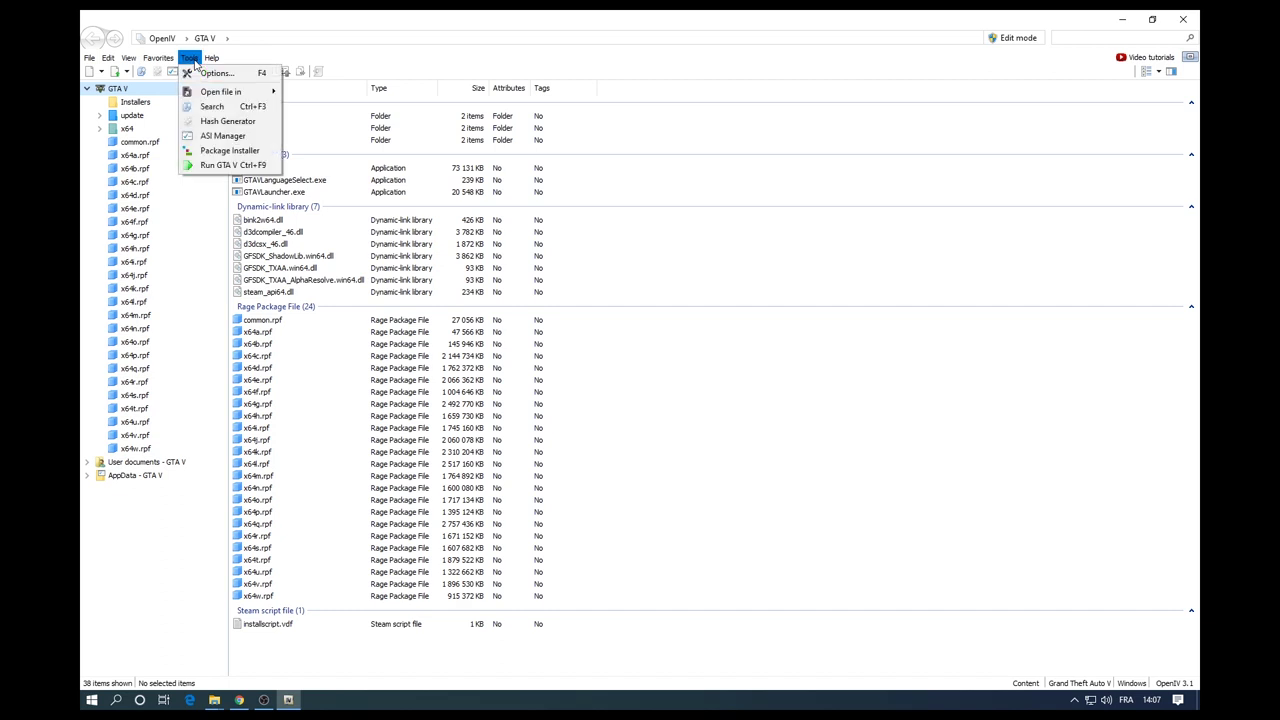
{"action": "left_click", "coordinate": [212, 138]}
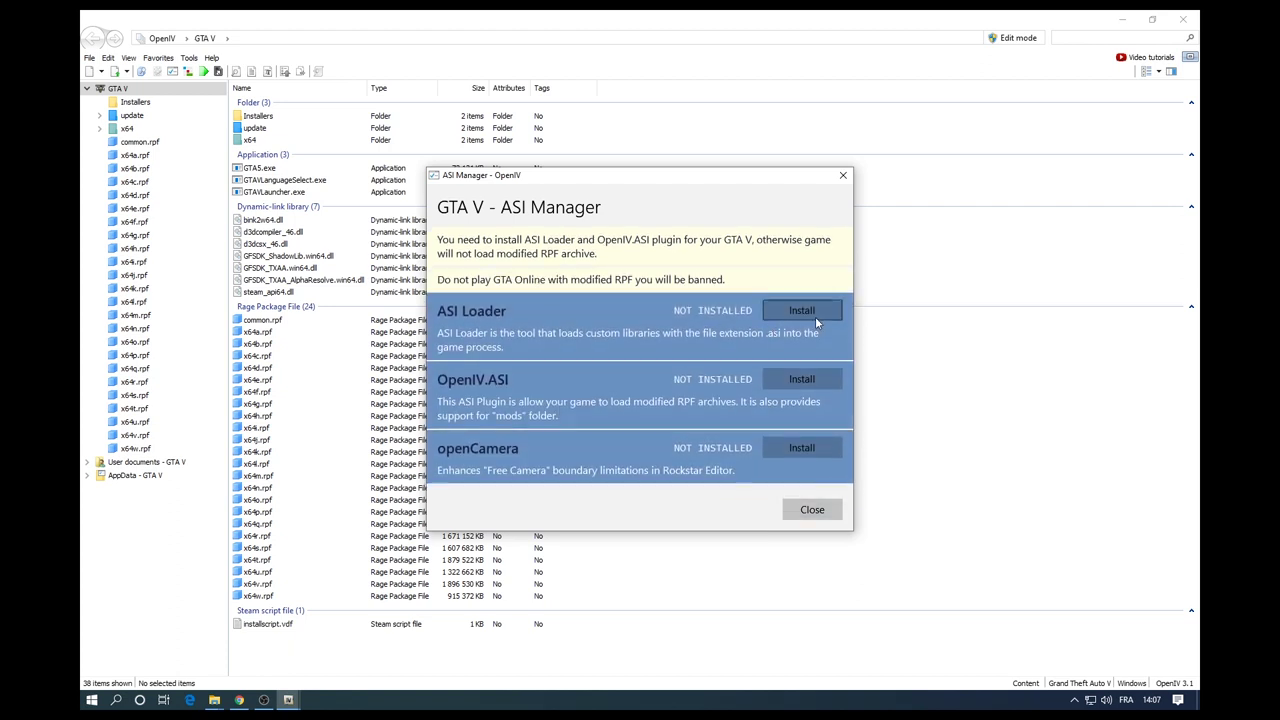
{"action": "left_click", "coordinate": [816, 316]}
{"action": "left_click", "coordinate": [791, 380]}
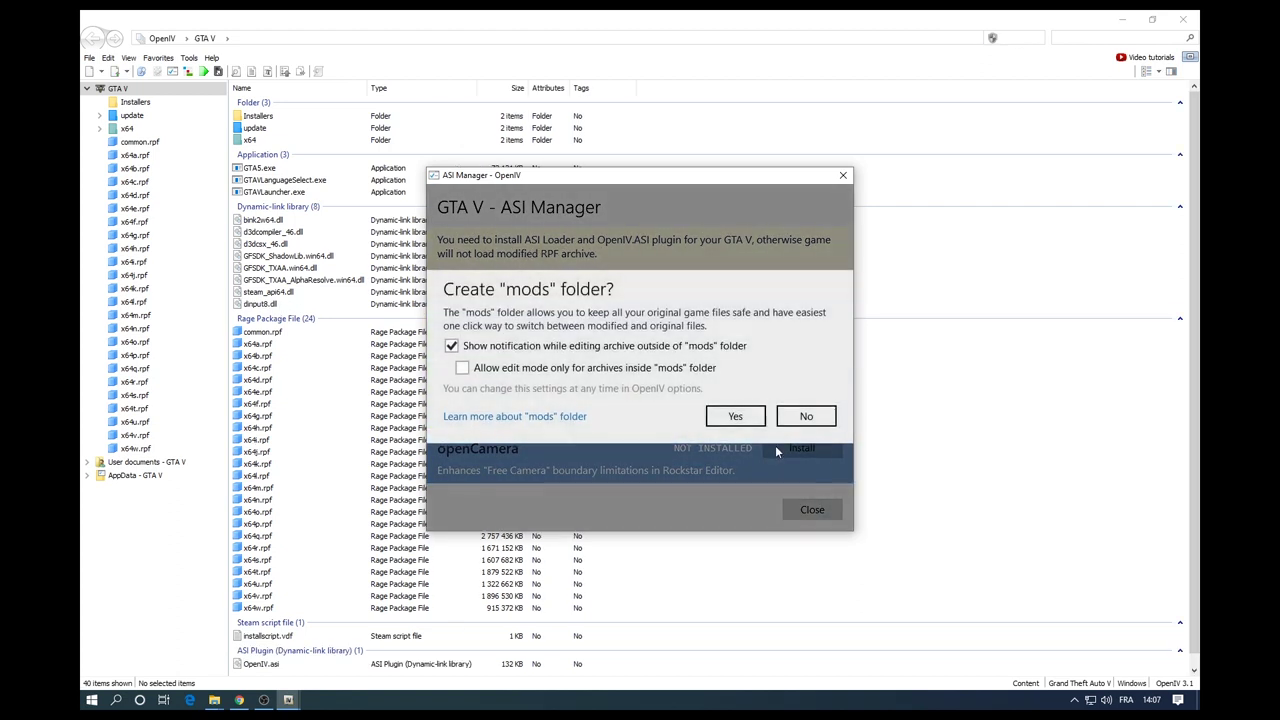
{"action": "left_click", "coordinate": [739, 427]}
{"action": "left_click", "coordinate": [785, 447]}
{"action": "left_click", "coordinate": [810, 511]}
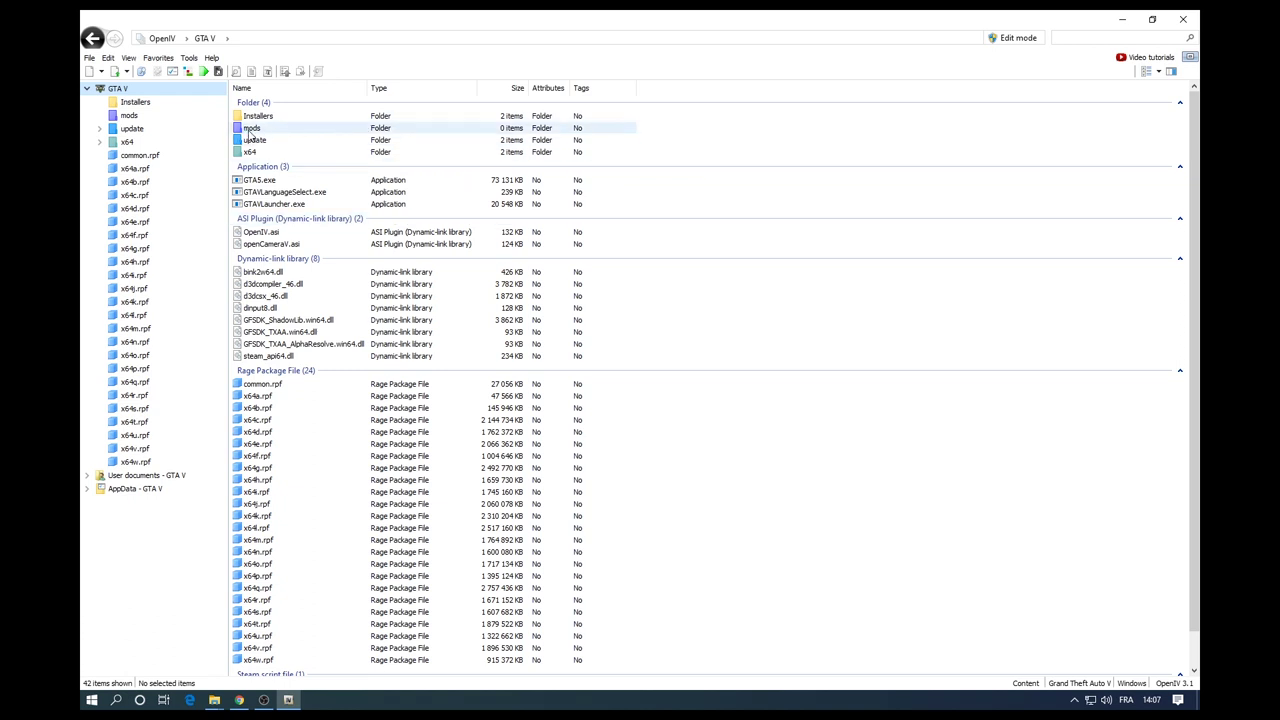
Check the installation status of the plugins in the ASI Manager, and close OpenIV.
{"action": "left_click", "coordinate": [189, 58]}
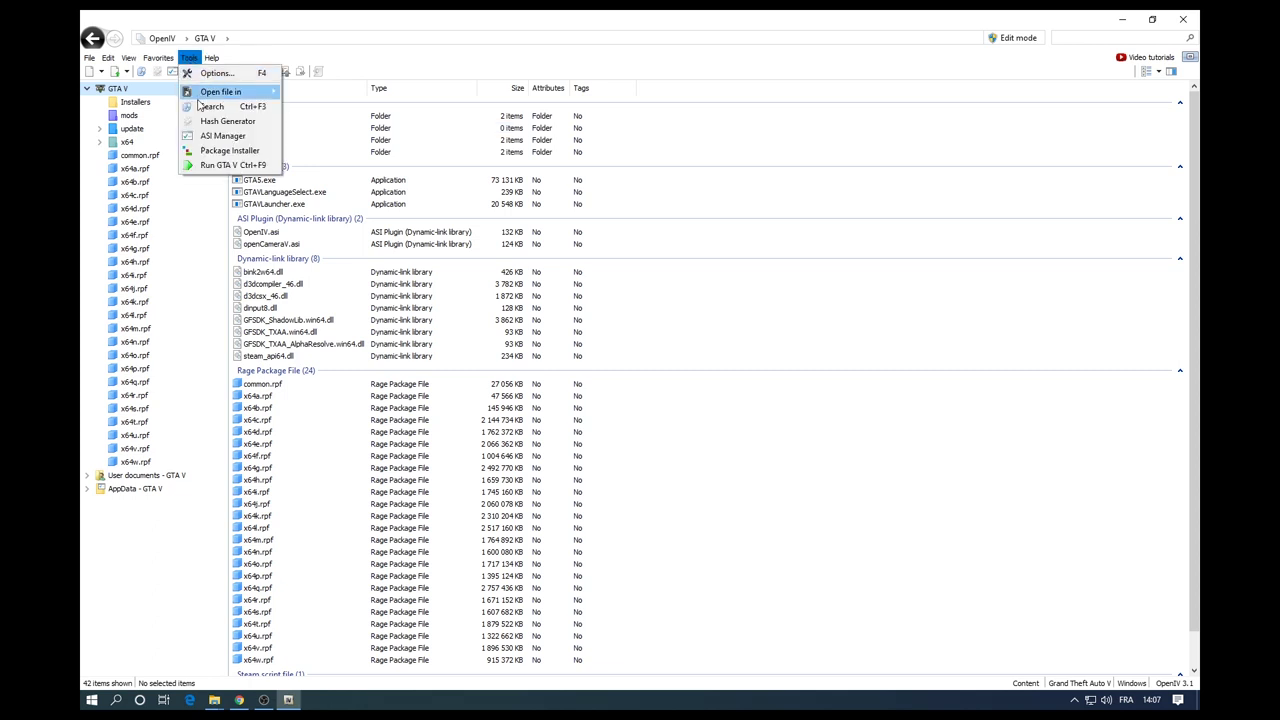
{"action": "left_click", "coordinate": [208, 136]}
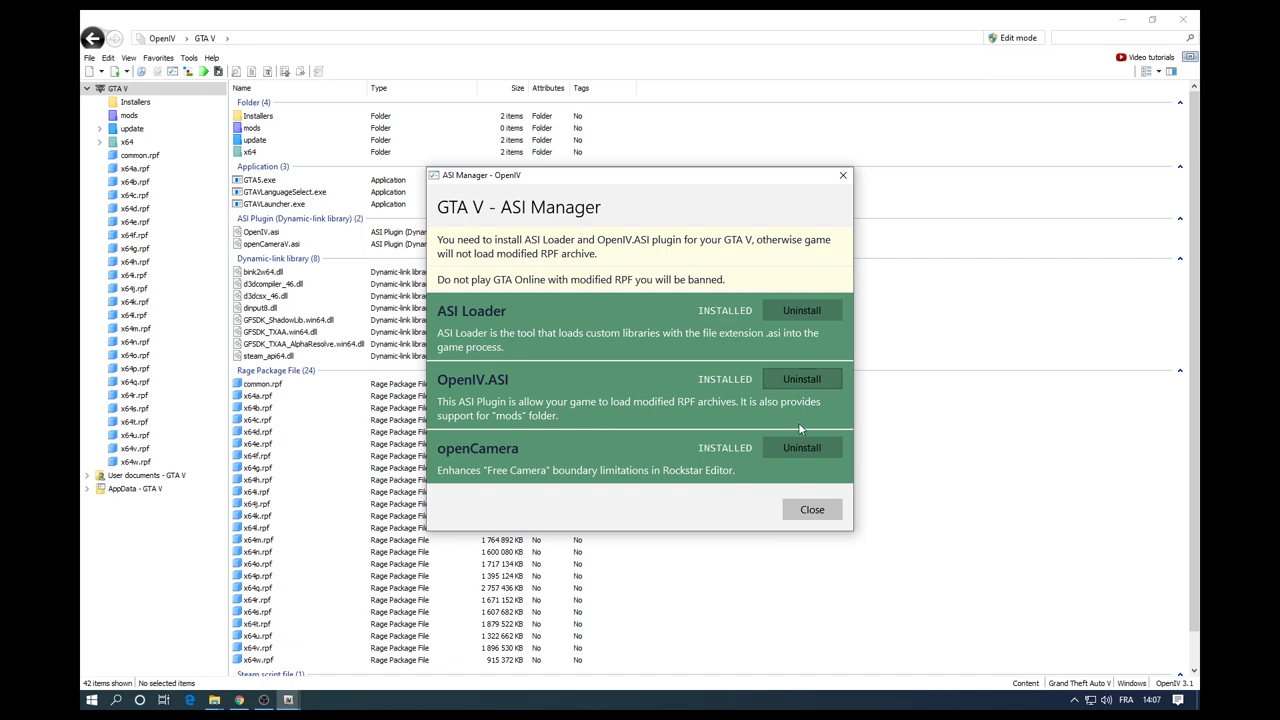
{"action": "left_click", "coordinate": [841, 177]}
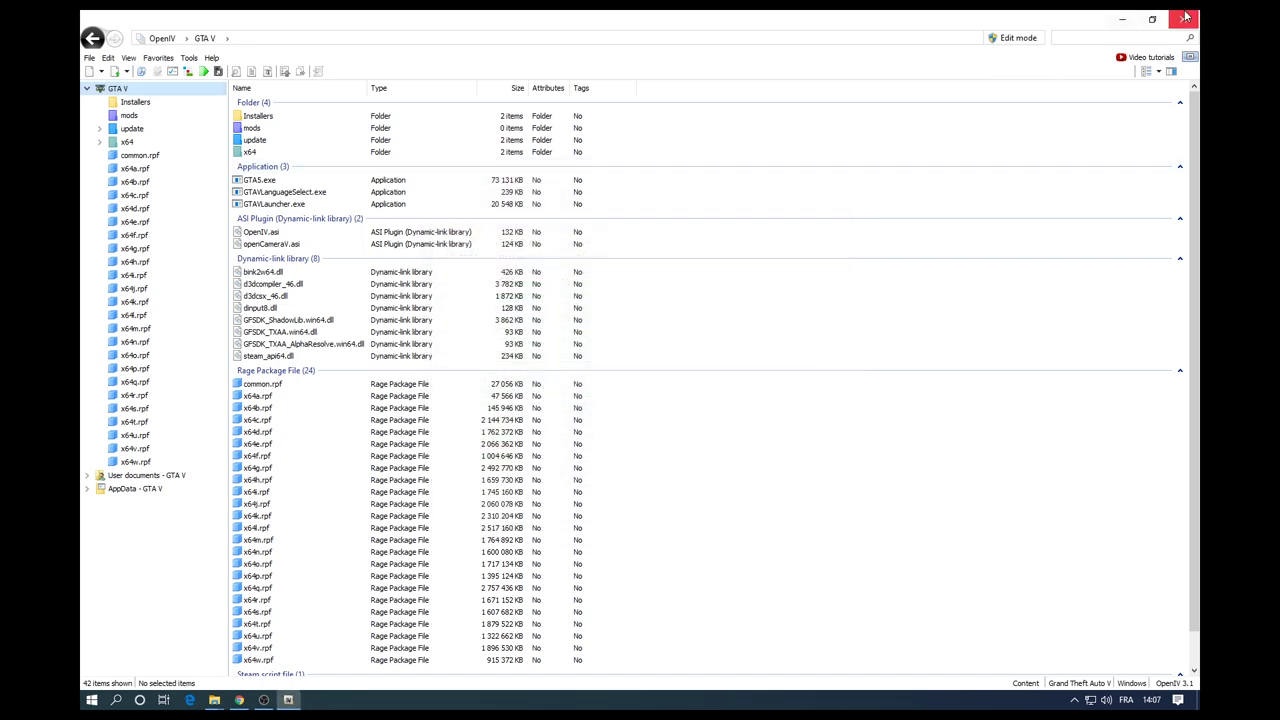
{"action": "left_click", "coordinate": [1190, 17]}
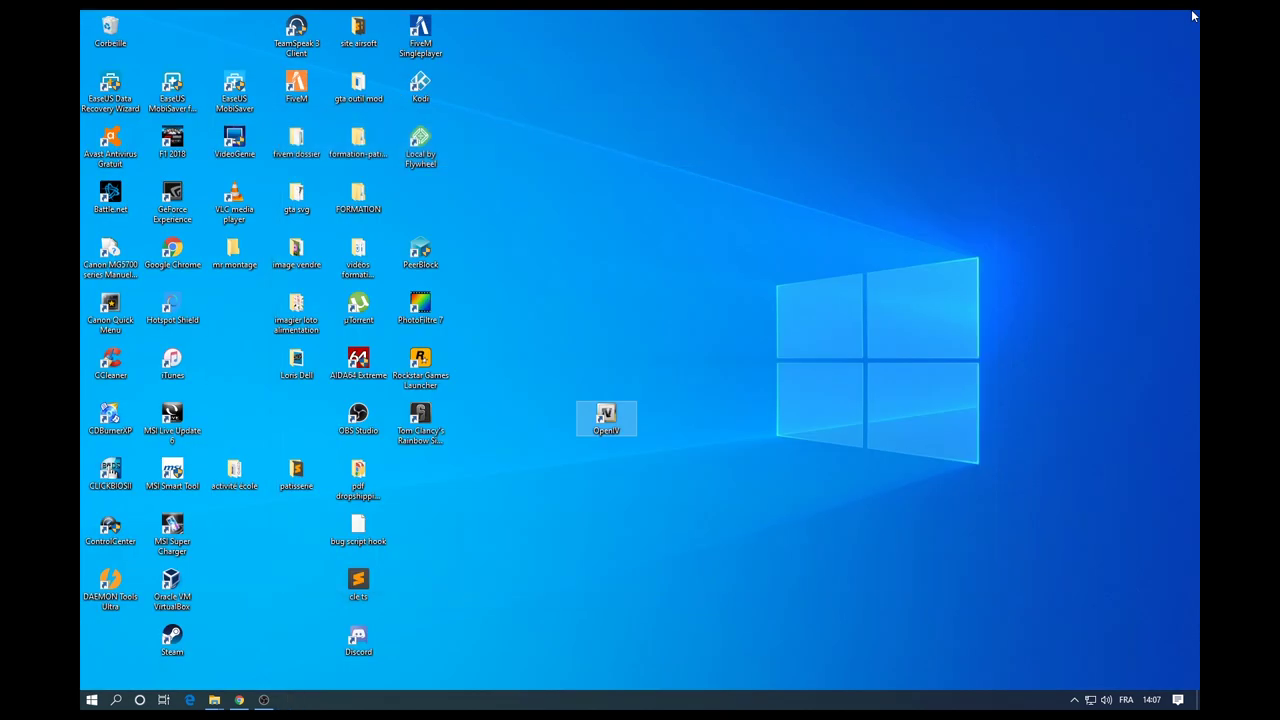
Switch to Chrome, close the OpenIV page, and look over the Script Hook V page down to its download links.
{"action": "left_click", "coordinate": [239, 699]}
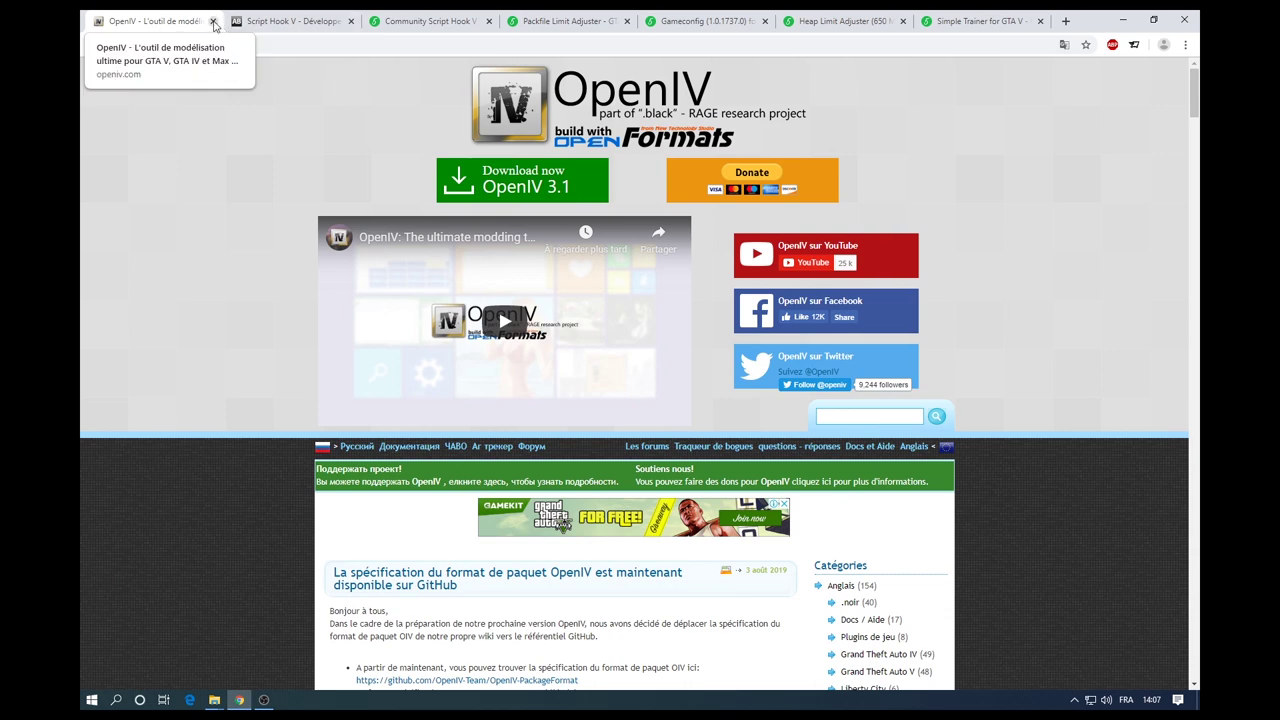
{"action": "left_click", "coordinate": [213, 21]}
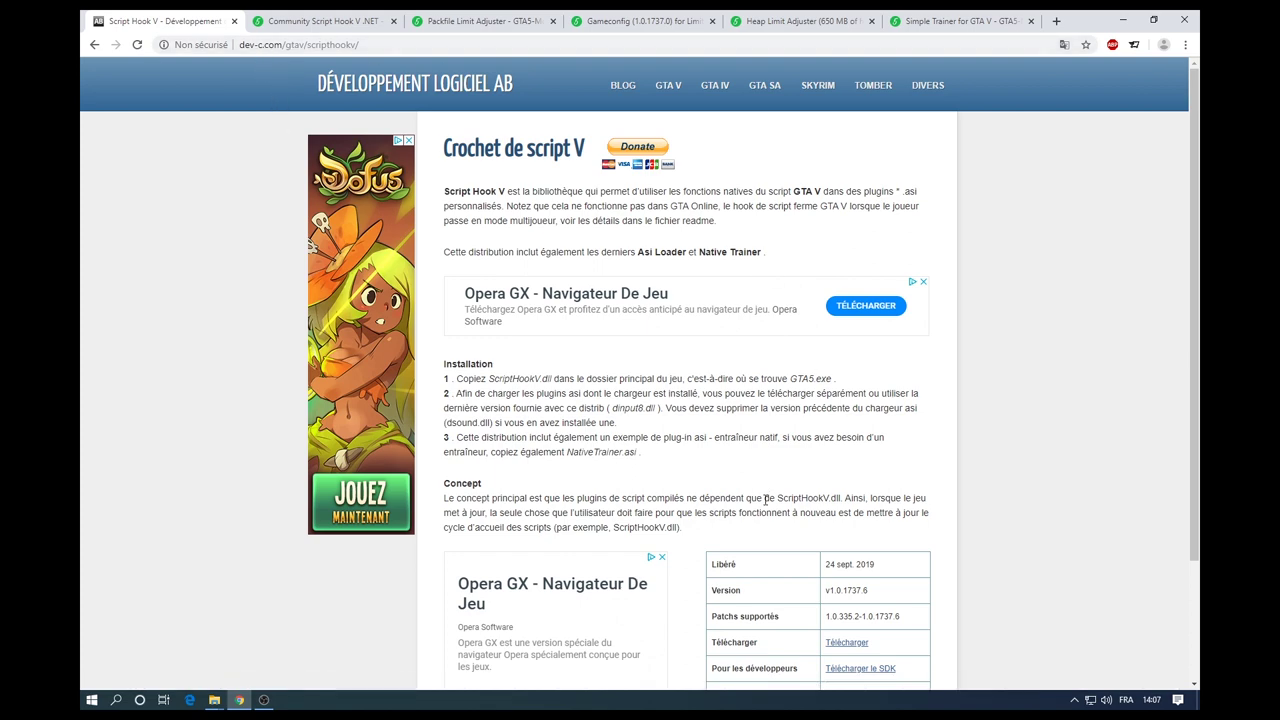
{"action": "scroll", "coordinate": [766, 500], "scroll_direction": "down", "scroll_amount": 3}
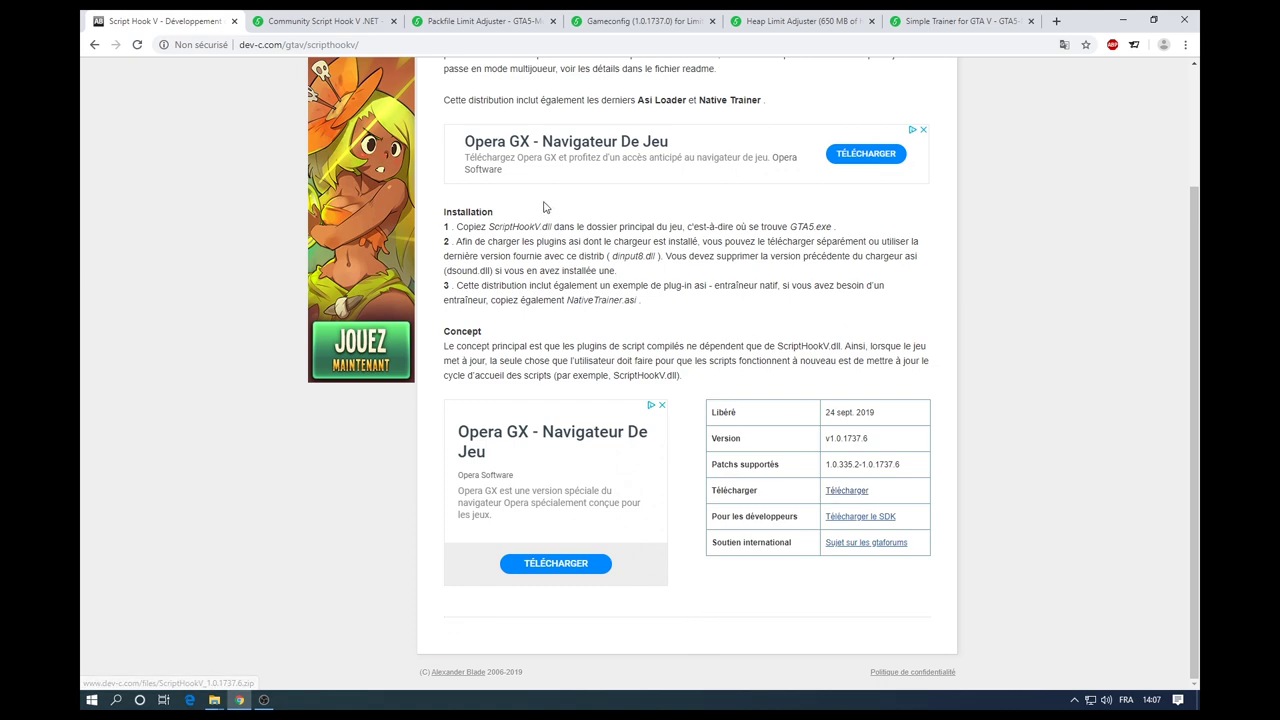
In File Explorer, open the bin folder of ScriptHookV_1.0.1737.0 in gta outil mod and select ScriptHookV.dll and dinput8.dll.
{"action": "left_click", "coordinate": [214, 699]}
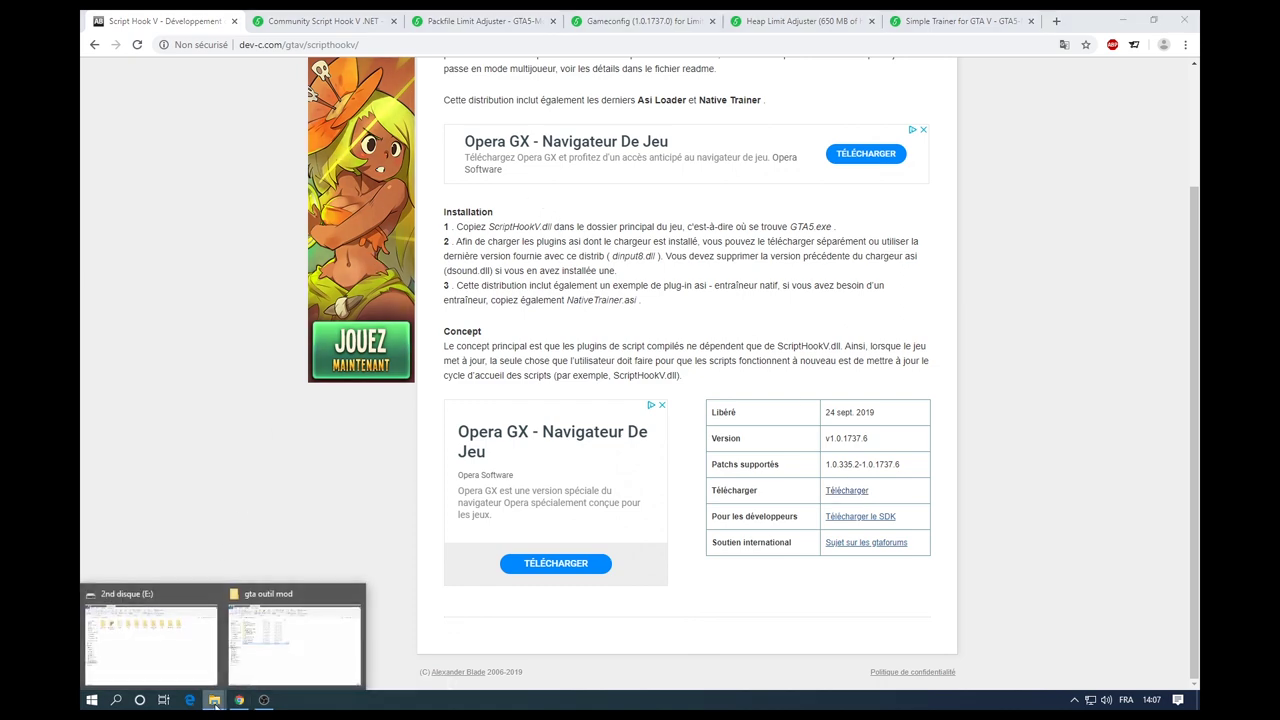
{"action": "left_click", "coordinate": [284, 656]}
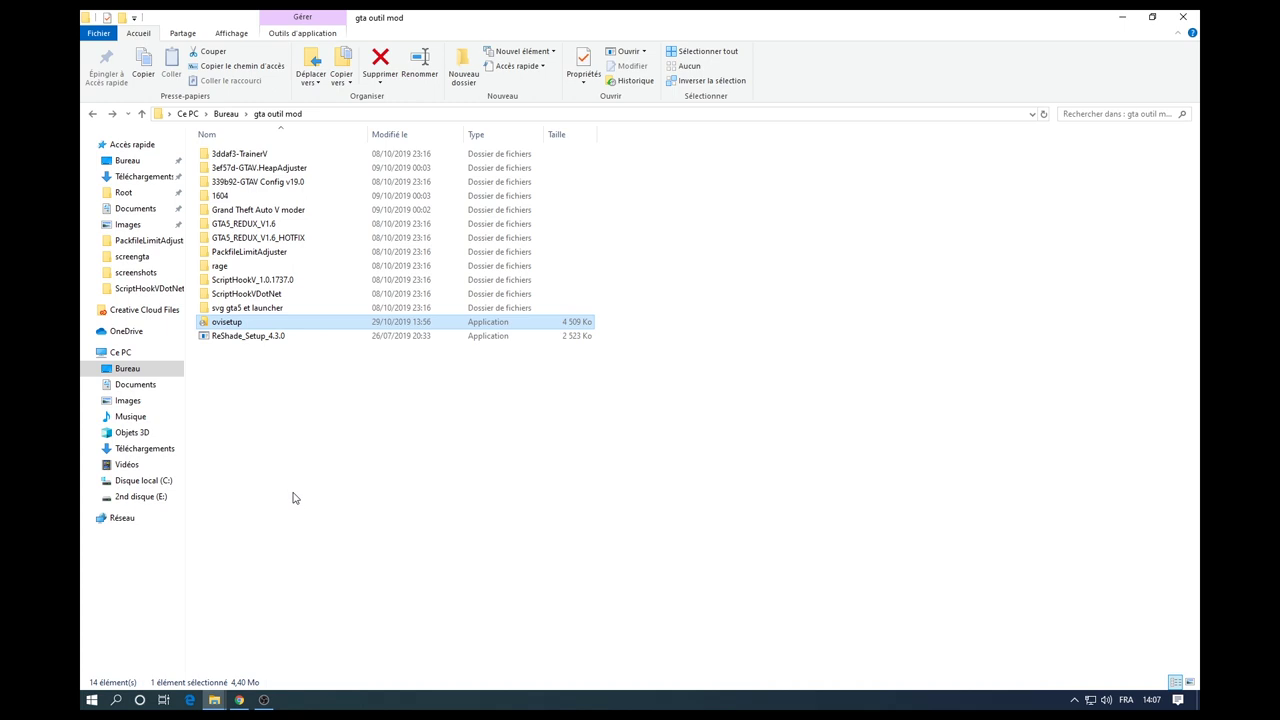
{"action": "double_click", "coordinate": [277, 284]}
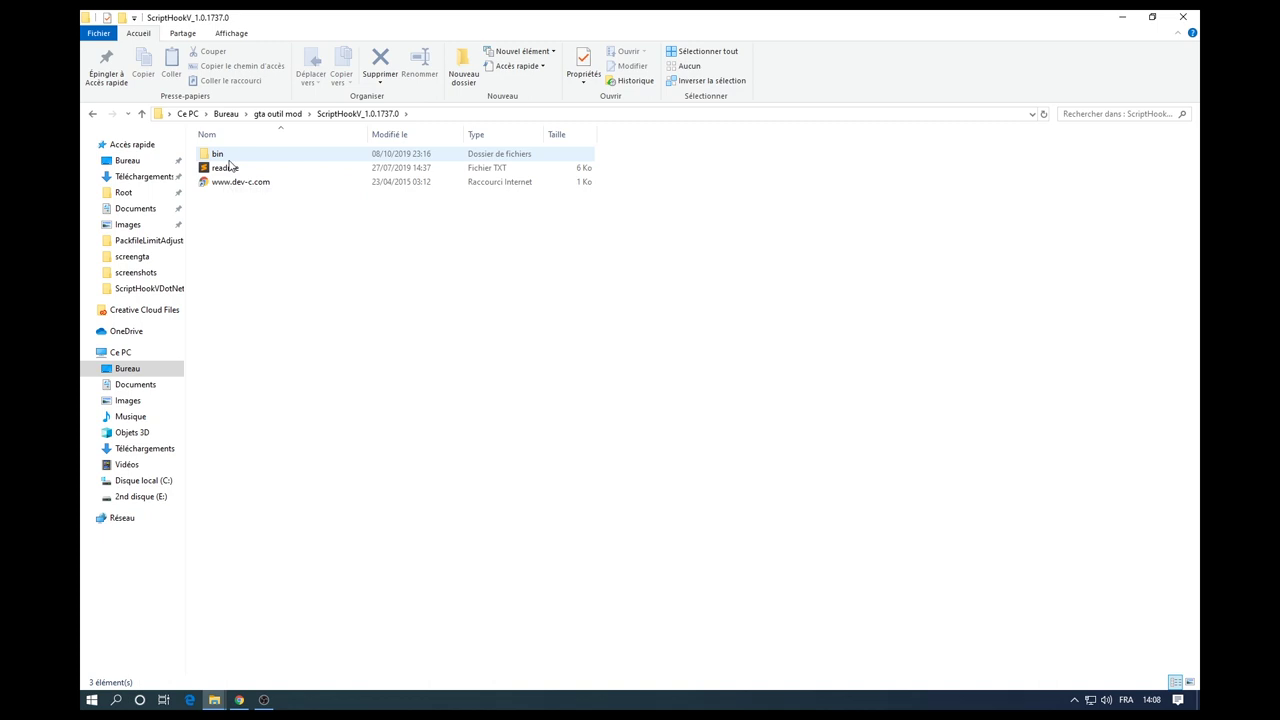
{"action": "double_click", "coordinate": [233, 158]}
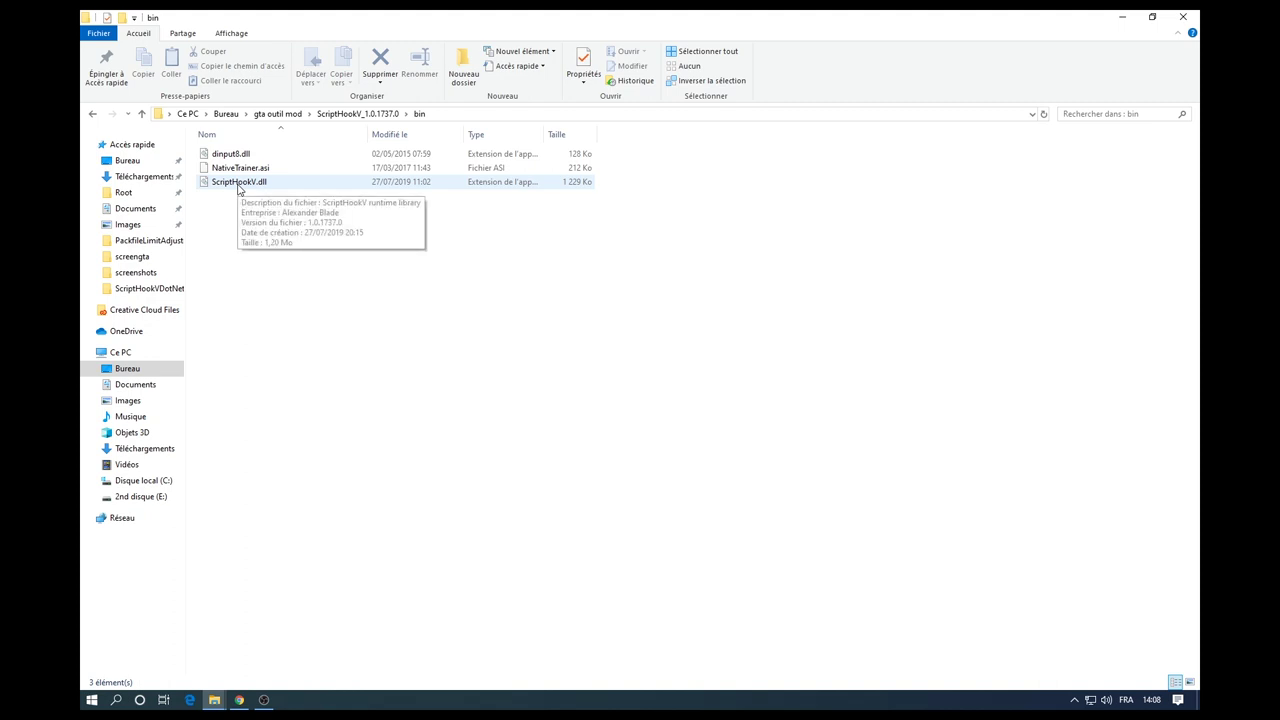
{"action": "left_click", "coordinate": [238, 186]}
{"action": "left_click", "coordinate": [243, 155], "text": "ctrl"}
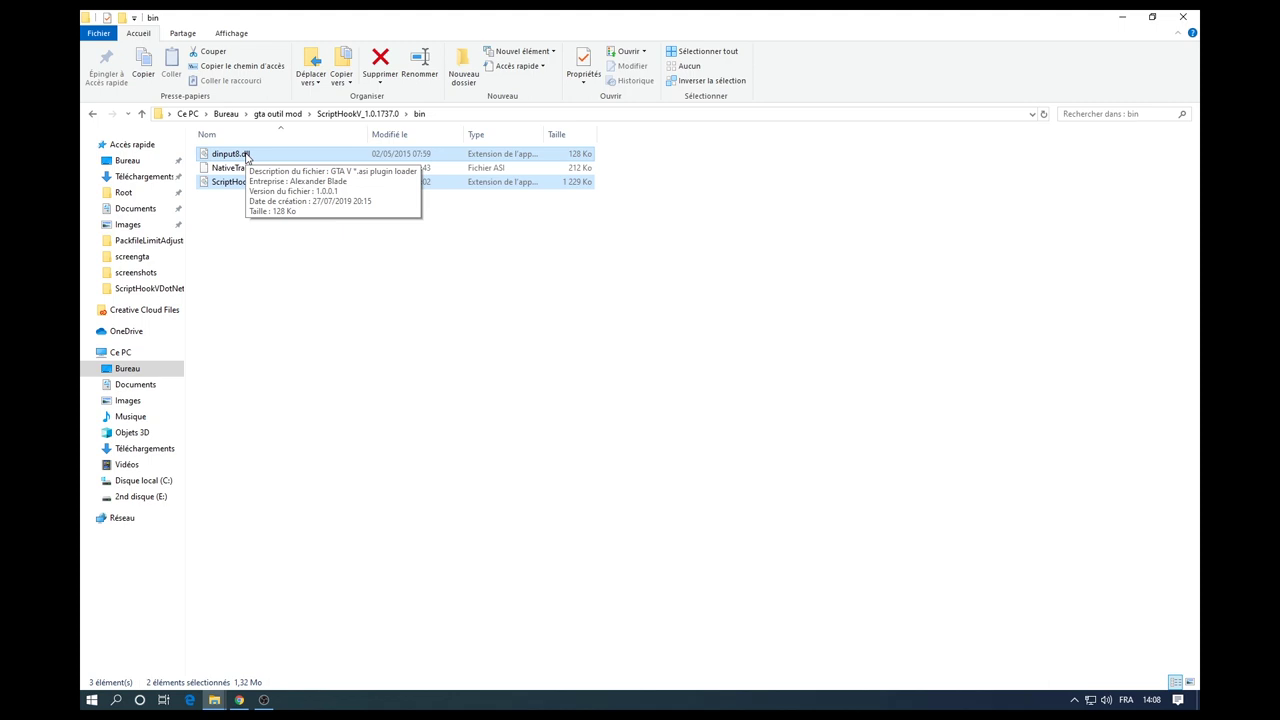
Browse 2nd disque (E:) through Program Files (x86), Steam, steamapps and common, and view the contents of Grand Theft Auto V.
{"action": "left_click", "coordinate": [214, 699]}
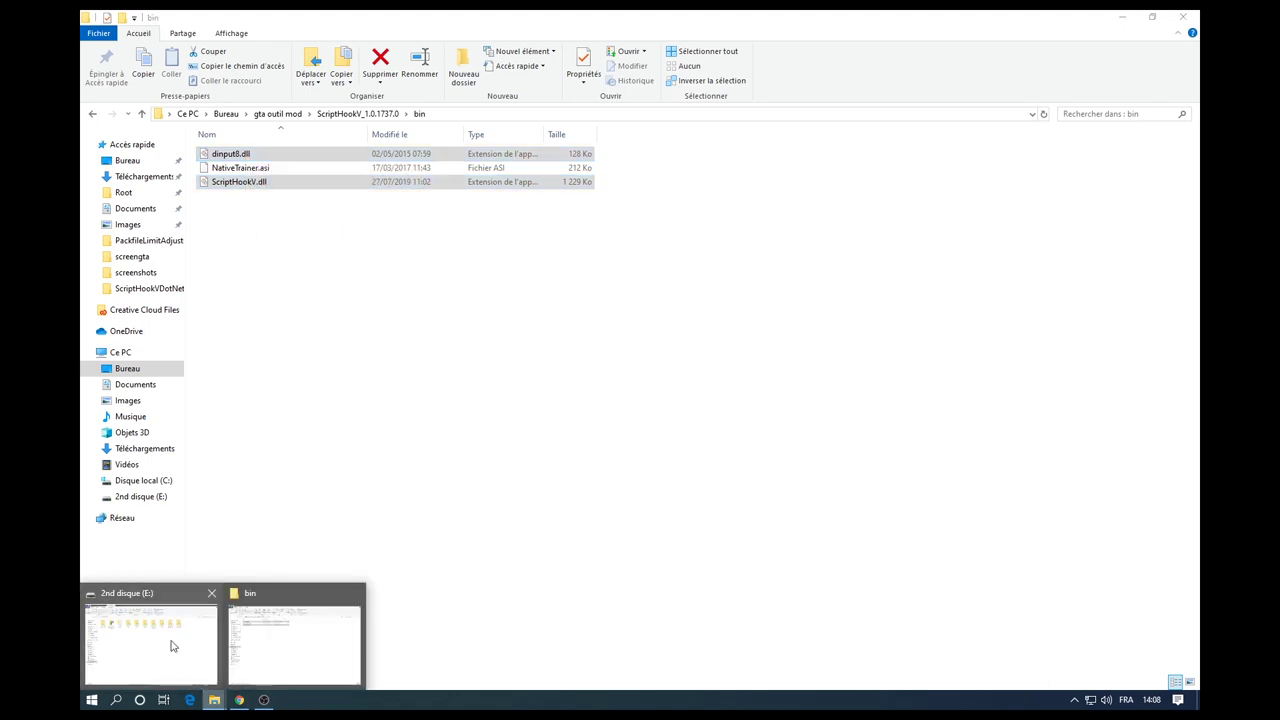
{"action": "left_click", "coordinate": [164, 635]}
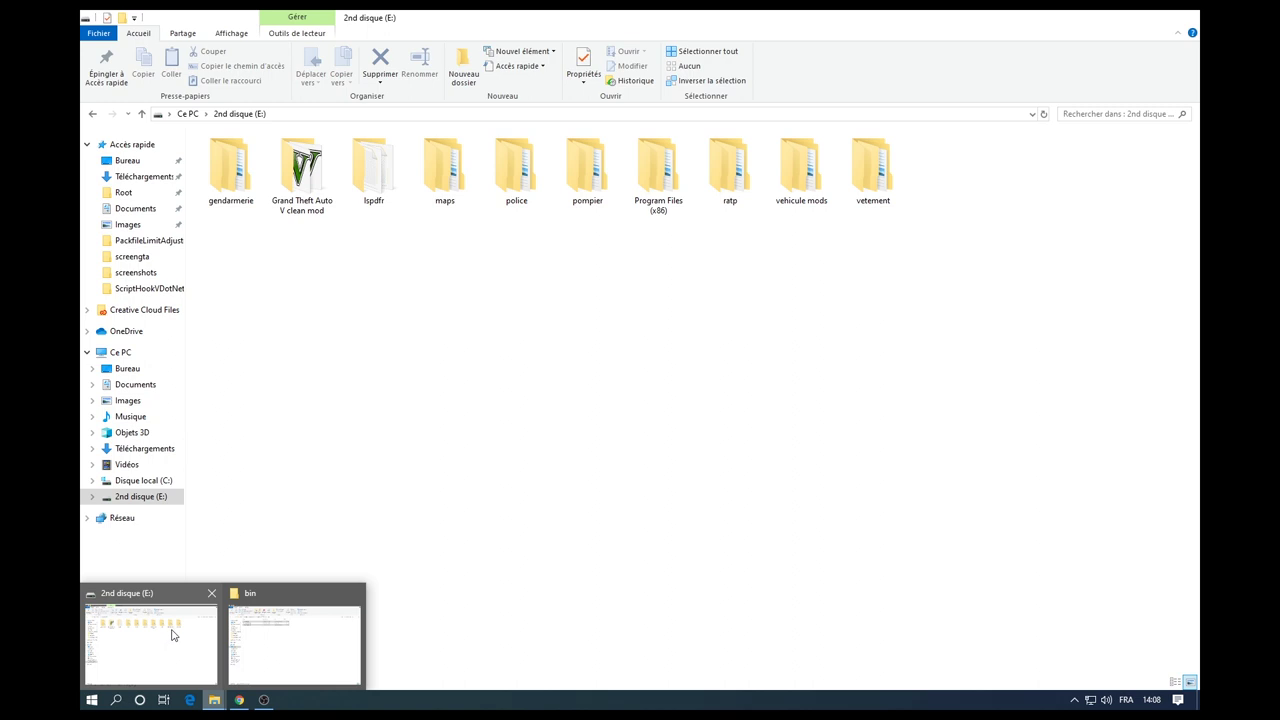
{"action": "left_click", "coordinate": [172, 634]}
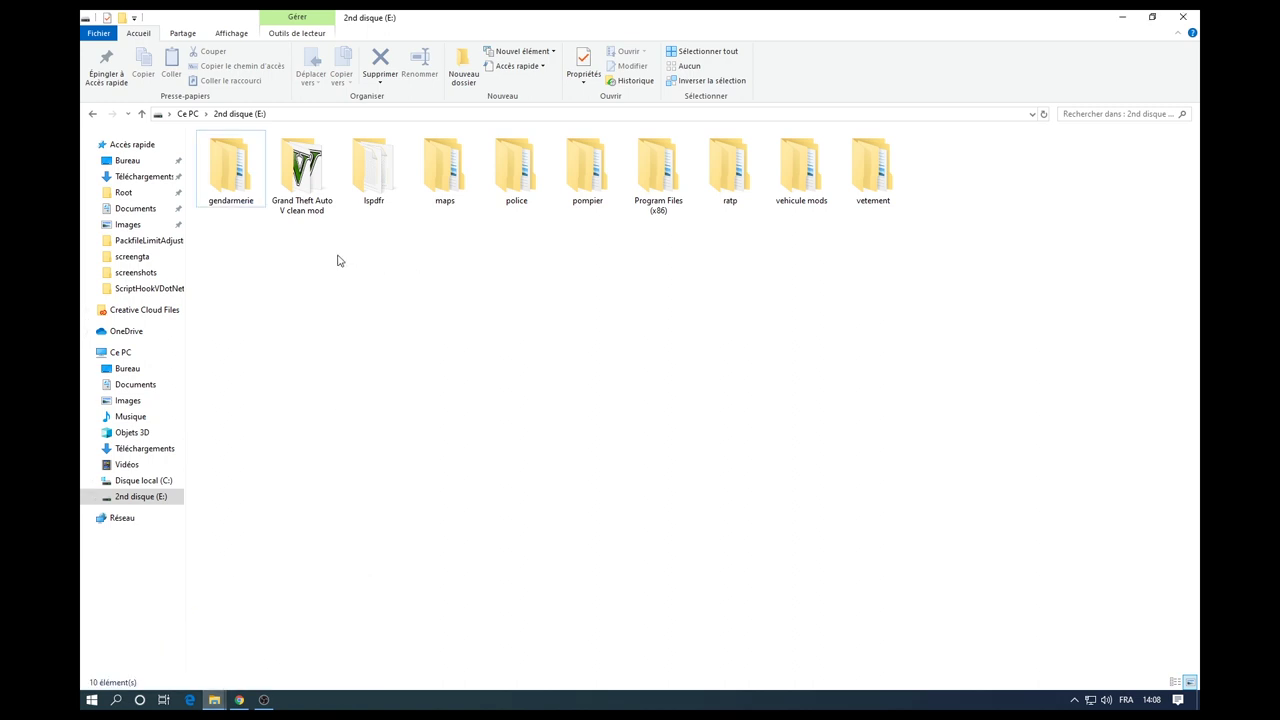
{"action": "left_click", "coordinate": [148, 503]}
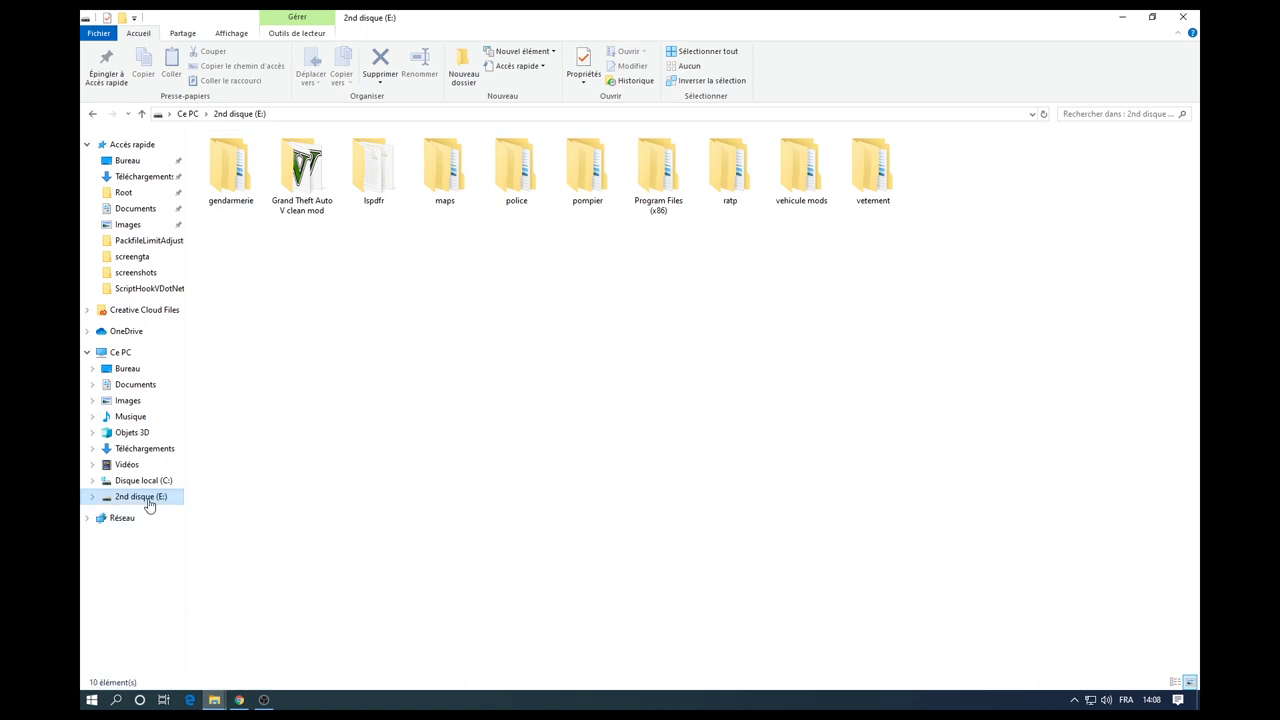
{"action": "double_click", "coordinate": [656, 208]}
{"action": "double_click", "coordinate": [234, 158]}
{"action": "double_click", "coordinate": [234, 158]}
{"action": "left_click", "coordinate": [234, 158]}
{"action": "double_click", "coordinate": [234, 158]}
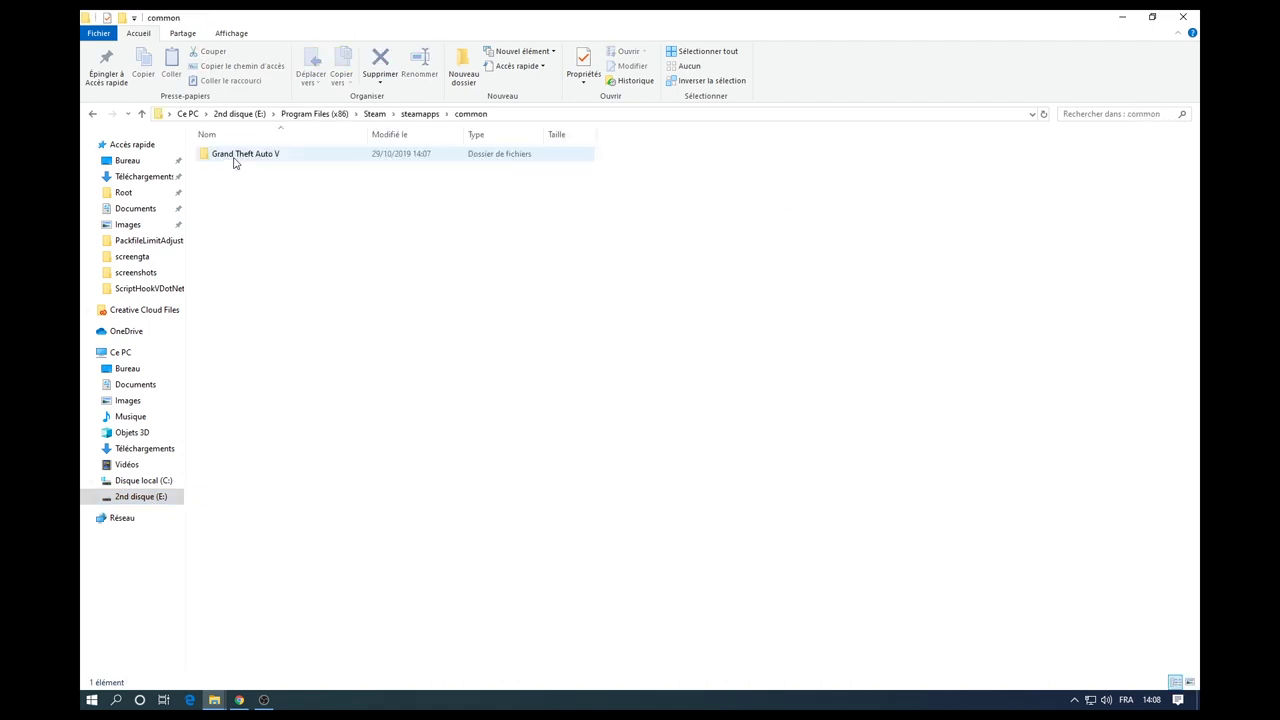
{"action": "double_click", "coordinate": [234, 157]}
{"action": "scroll", "coordinate": [274, 517], "scroll_direction": "down", "scroll_amount": 1}
{"action": "scroll", "coordinate": [274, 531], "scroll_direction": "up", "scroll_amount": 1}
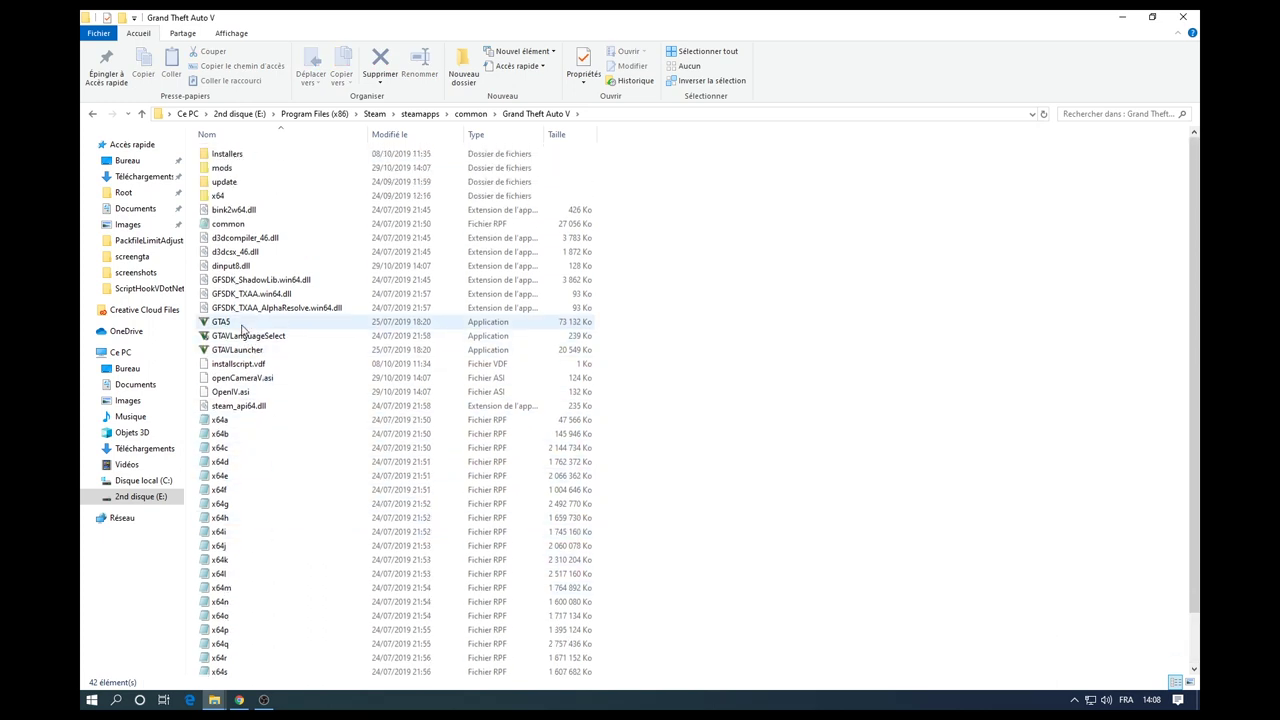
Show the default Steam games folder on Disque local (C:) under Programmes (x86), Steam, steamapps, common.
{"action": "left_click", "coordinate": [141, 484]}
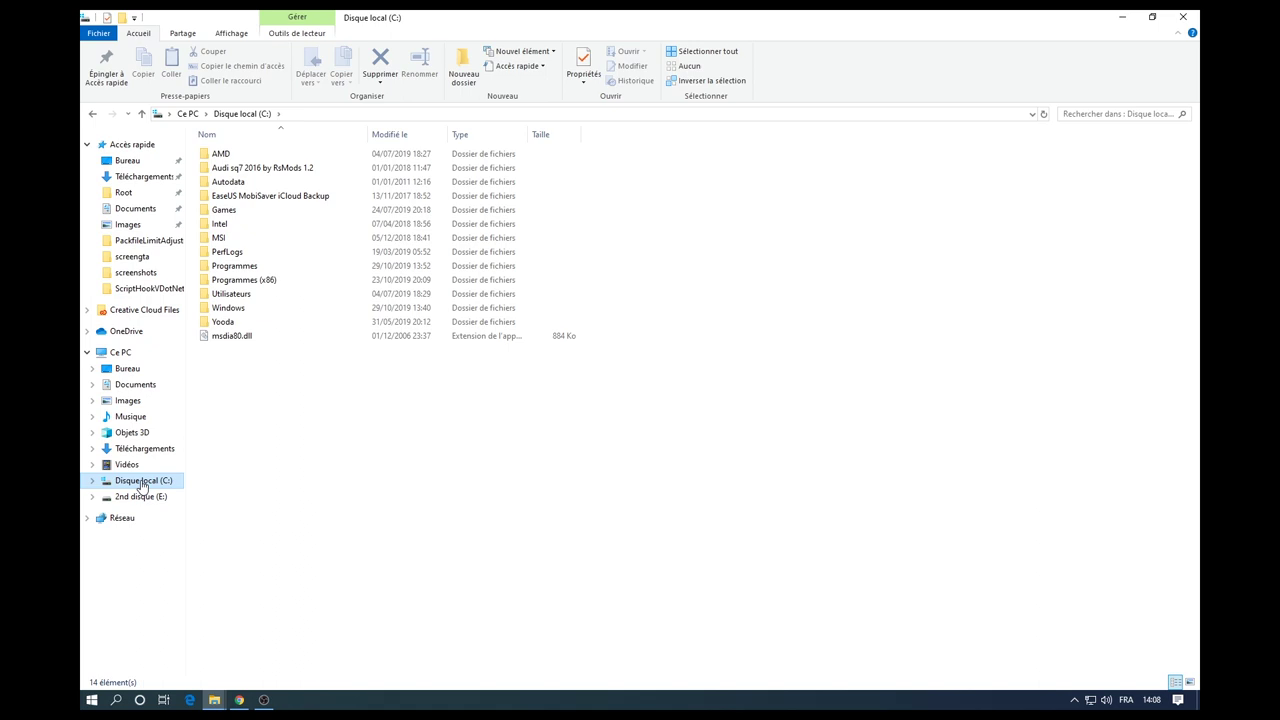
{"action": "left_click", "coordinate": [262, 284]}
{"action": "double_click", "coordinate": [262, 284]}
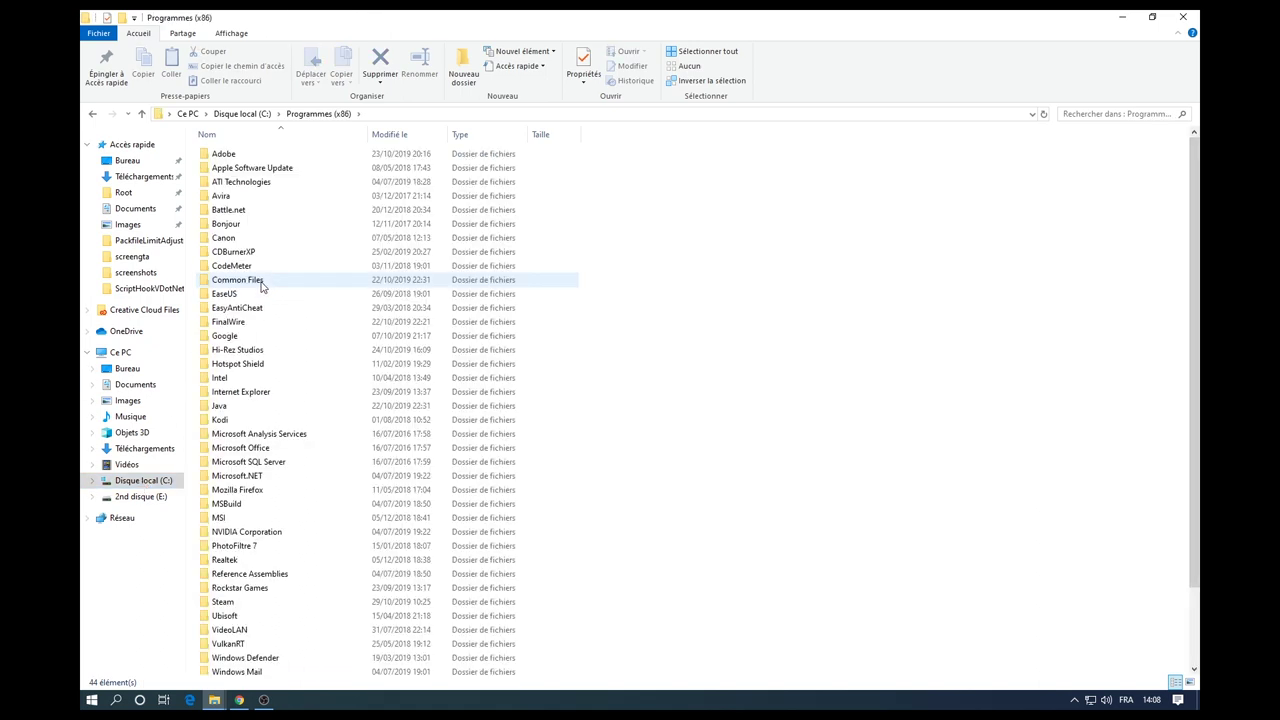
{"action": "scroll", "coordinate": [246, 586], "scroll_direction": "down", "scroll_amount": 2}
{"action": "double_click", "coordinate": [233, 532]}
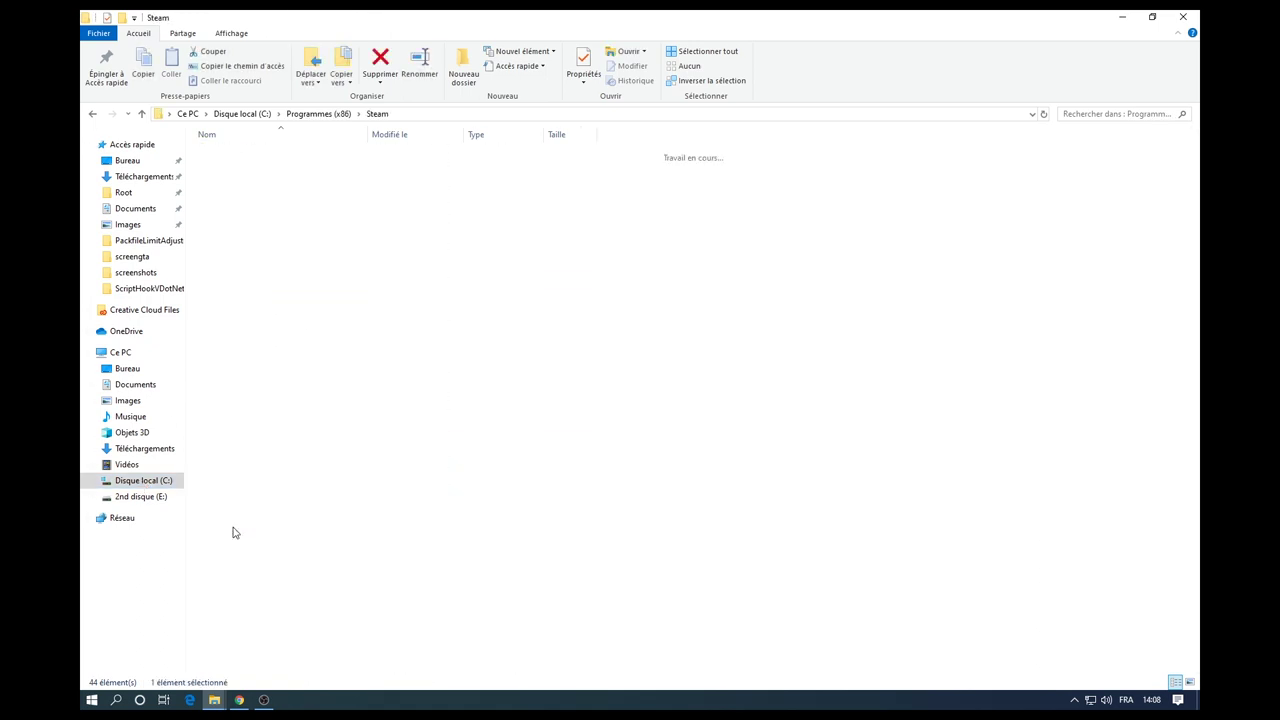
{"action": "double_click", "coordinate": [226, 436]}
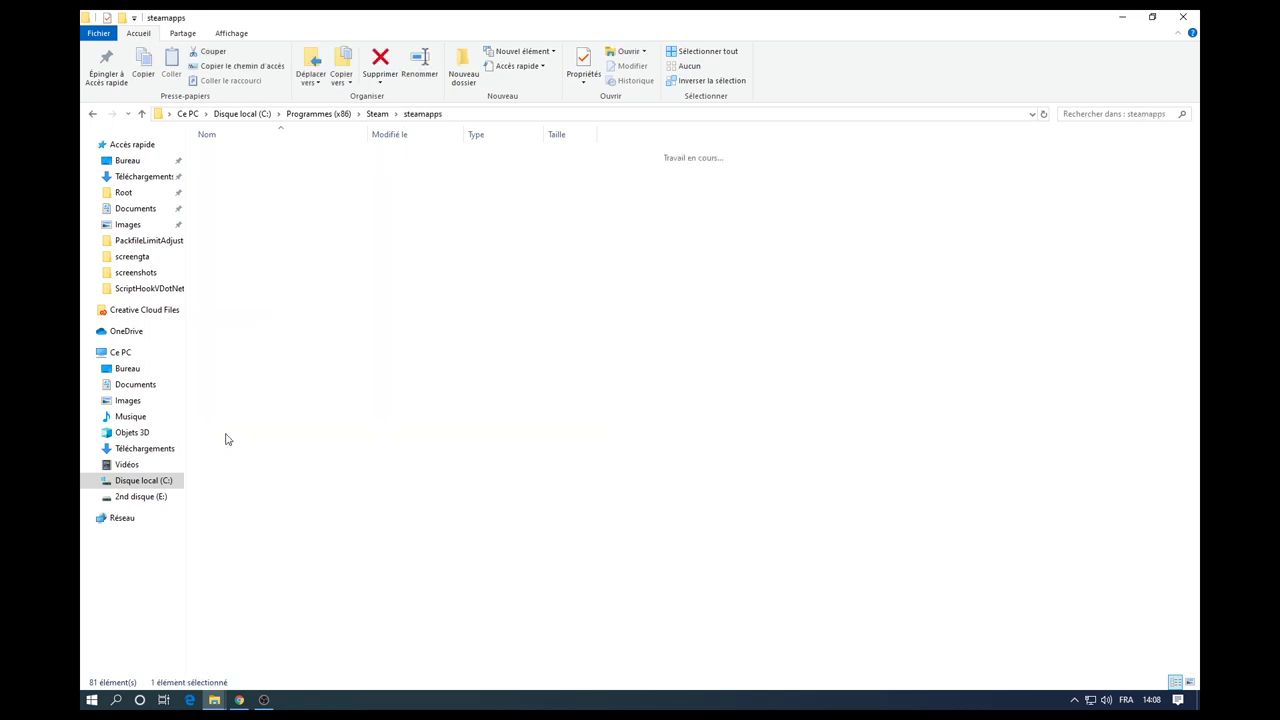
{"action": "double_click", "coordinate": [252, 156]}
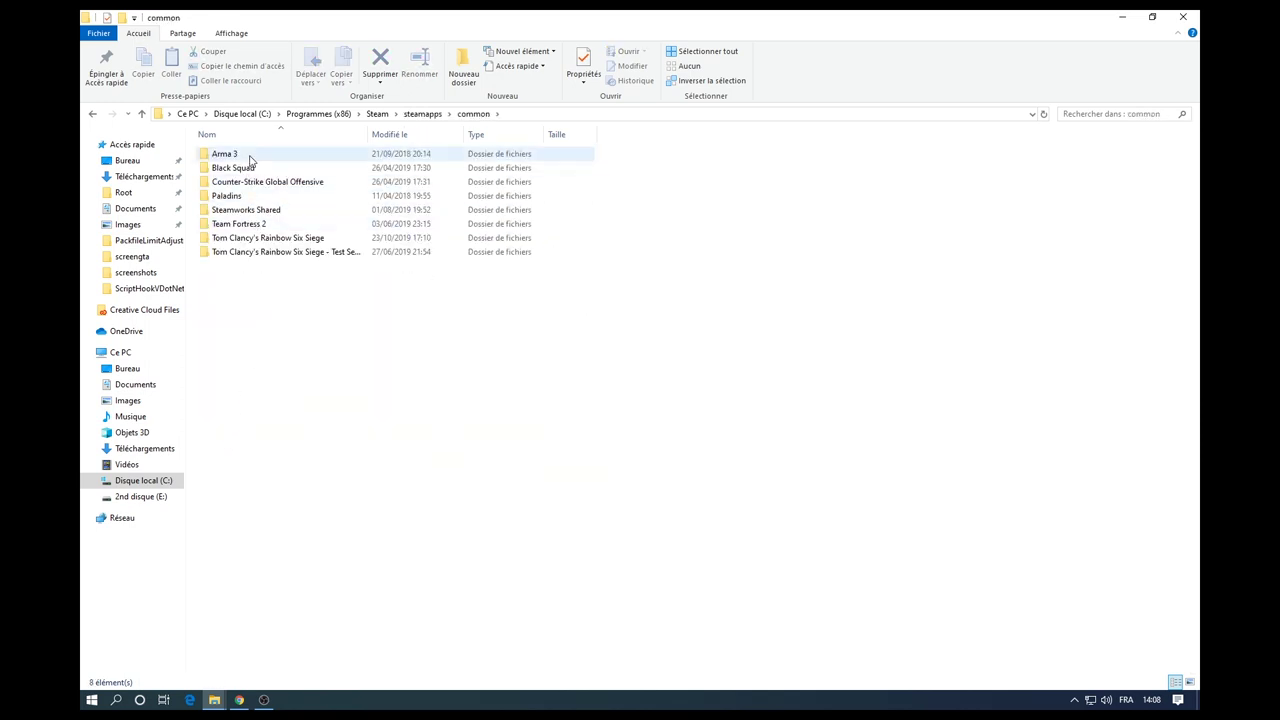
Open the lspdfr folder on 2nd disque (E:) and look through its files.
{"action": "left_click", "coordinate": [139, 496]}
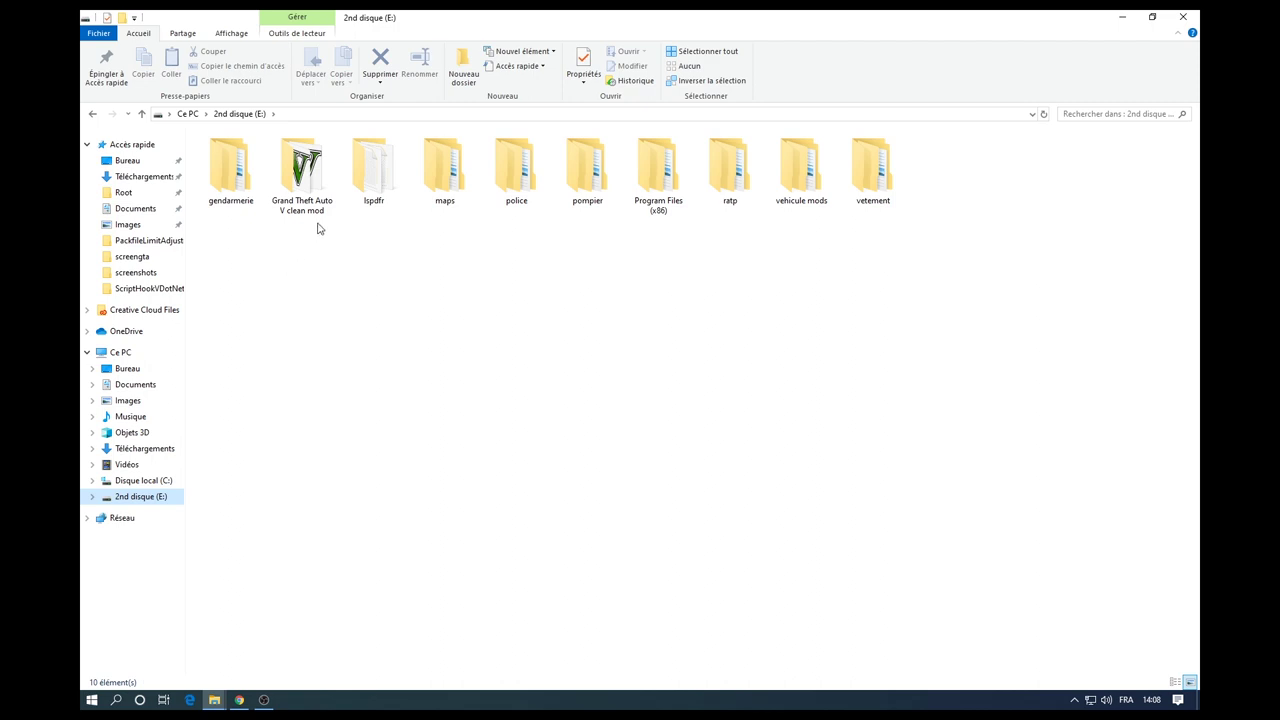
{"action": "left_click", "coordinate": [387, 177]}
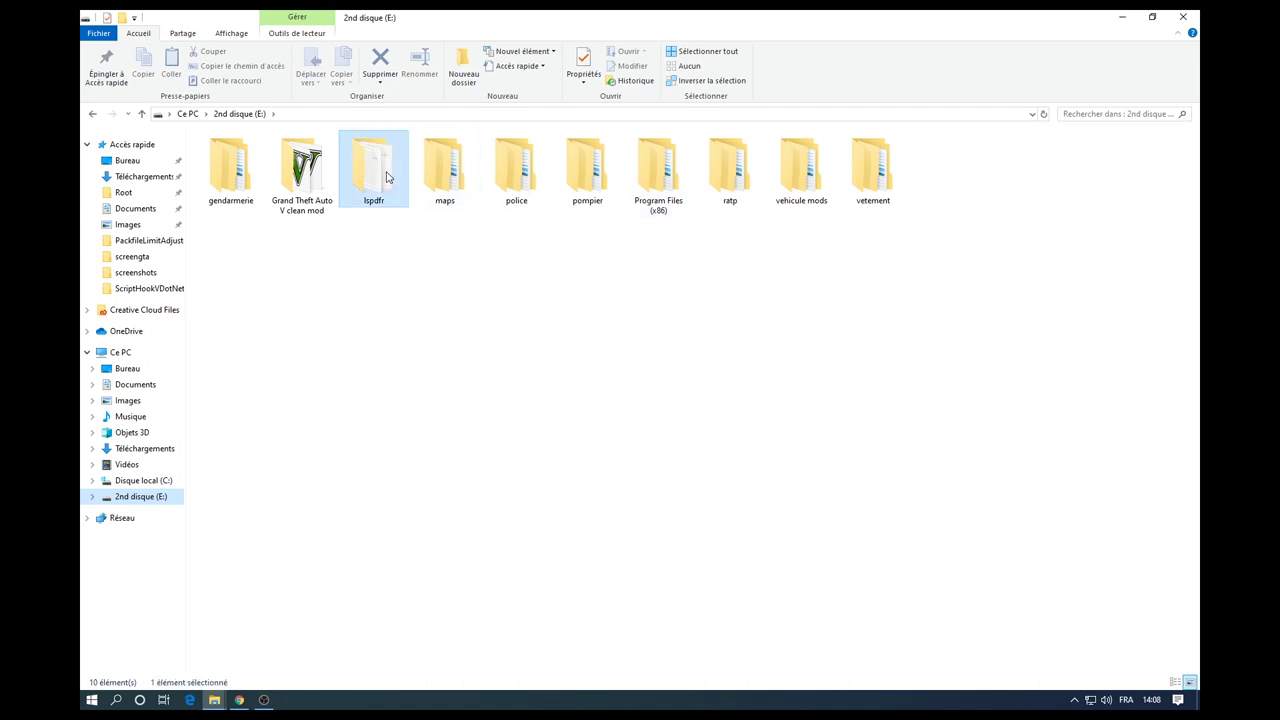
{"action": "double_click", "coordinate": [387, 177]}
{"action": "scroll", "coordinate": [309, 572], "scroll_direction": "down", "scroll_amount": 3}
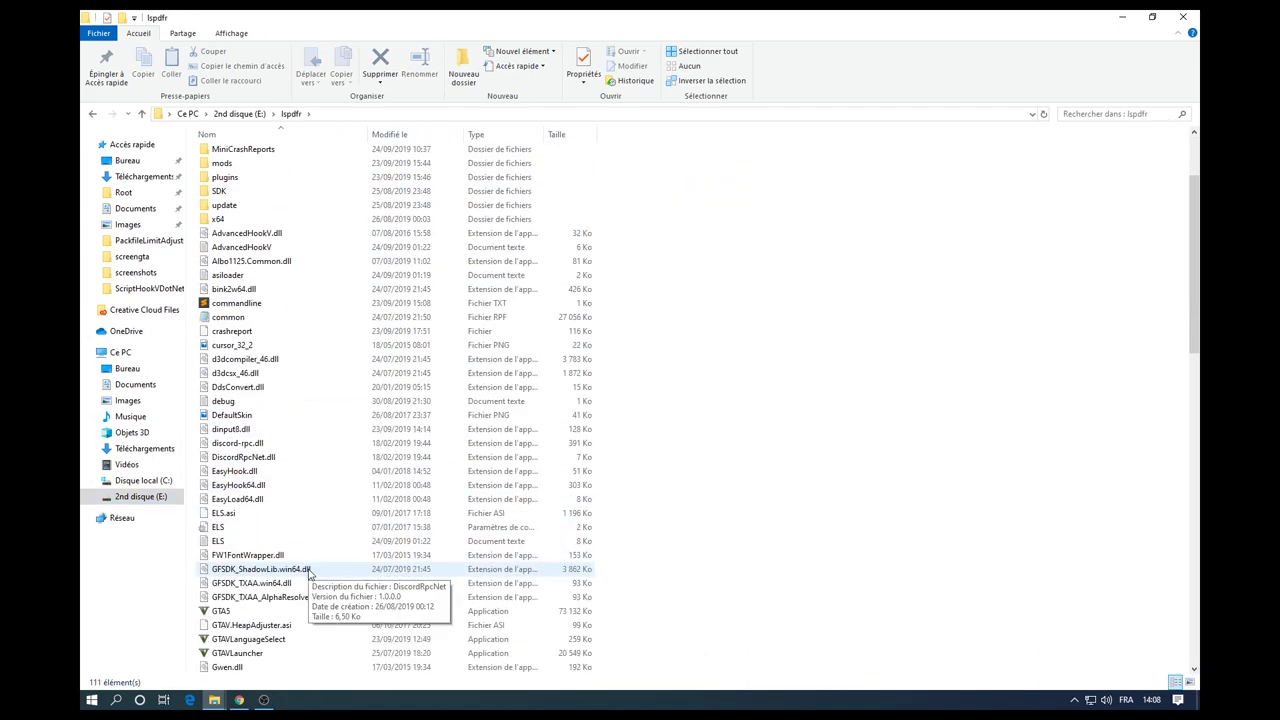
{"action": "scroll", "coordinate": [309, 572], "scroll_direction": "up", "scroll_amount": 3}
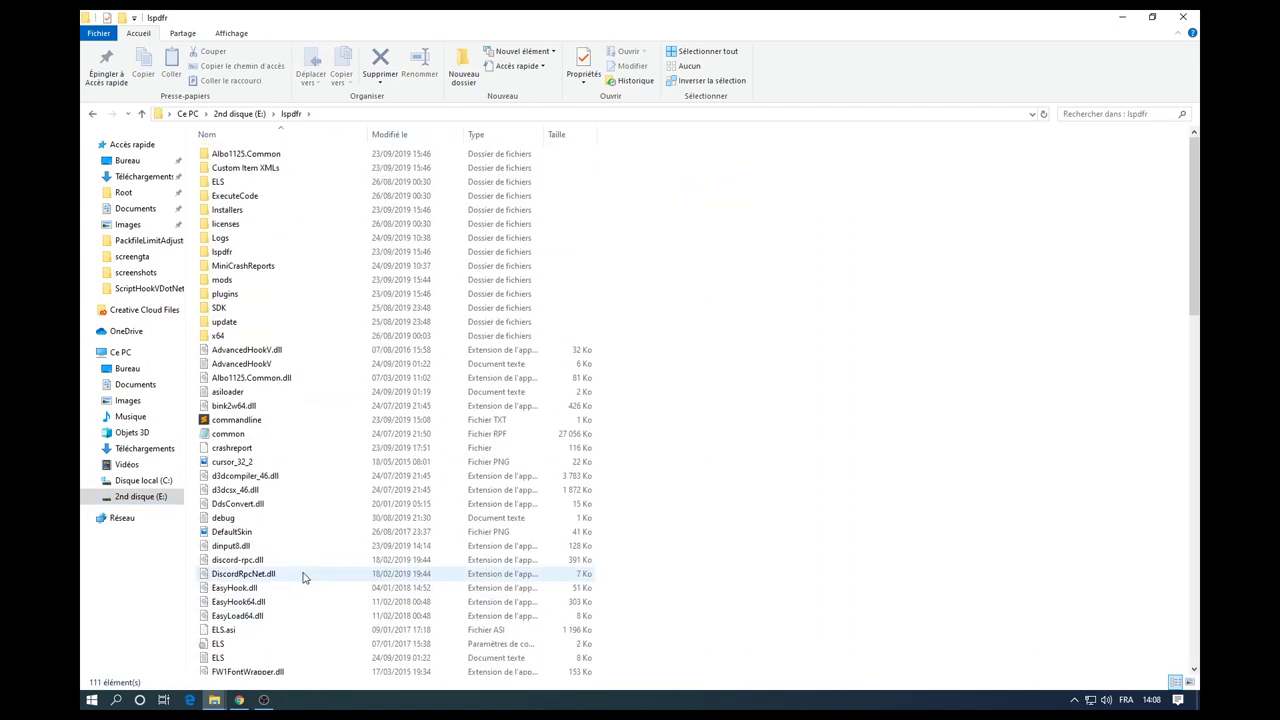
Show the selected Script Hook V files in the bin folder, and return to the lspdfr folder as their destination.
{"action": "mouse_move", "coordinate": [214, 699]}
{"action": "left_click", "coordinate": [267, 630]}
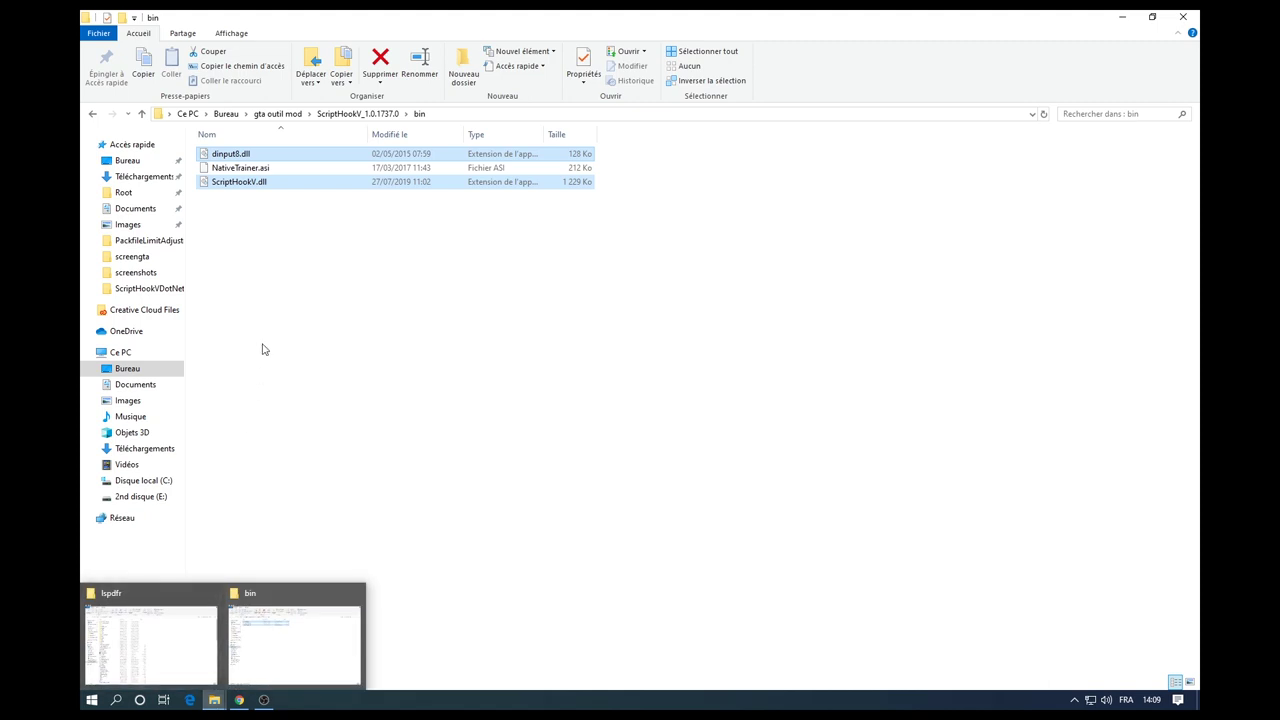
{"action": "mouse_move", "coordinate": [214, 700]}
{"action": "left_click", "coordinate": [200, 662]}
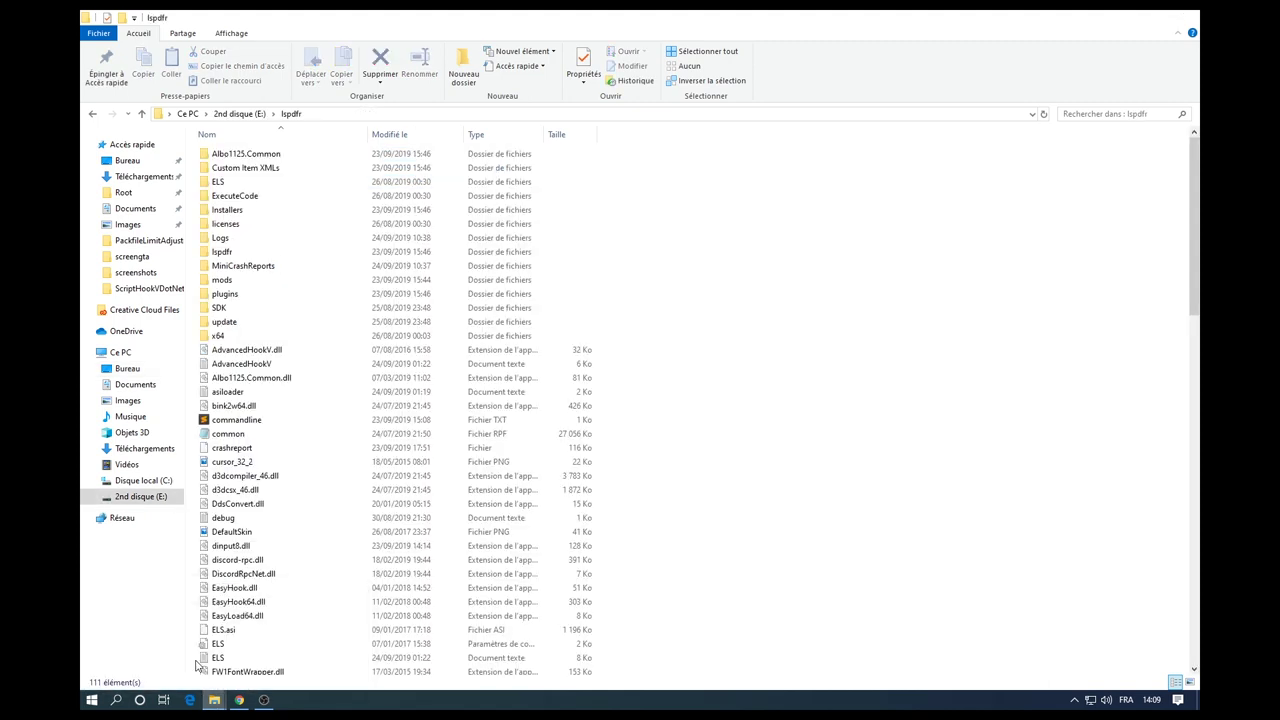
{"action": "right_click", "coordinate": [674, 371]}
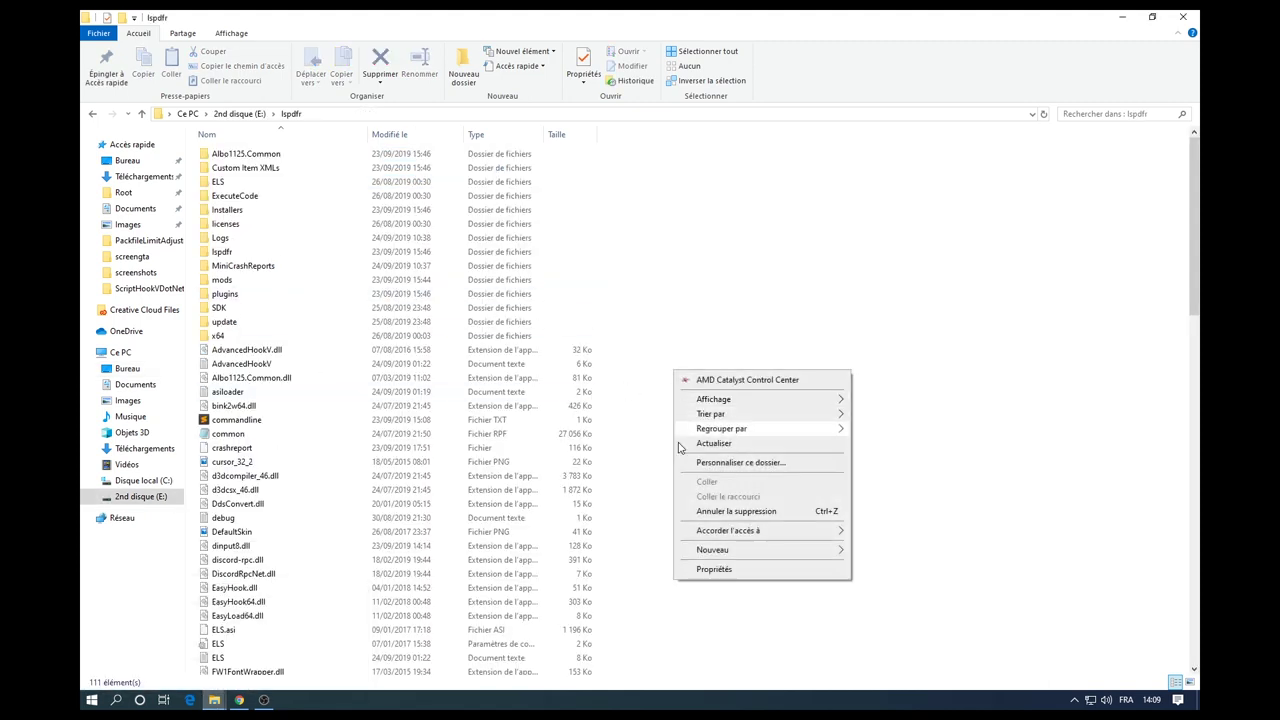
{"action": "left_click", "coordinate": [672, 276]}
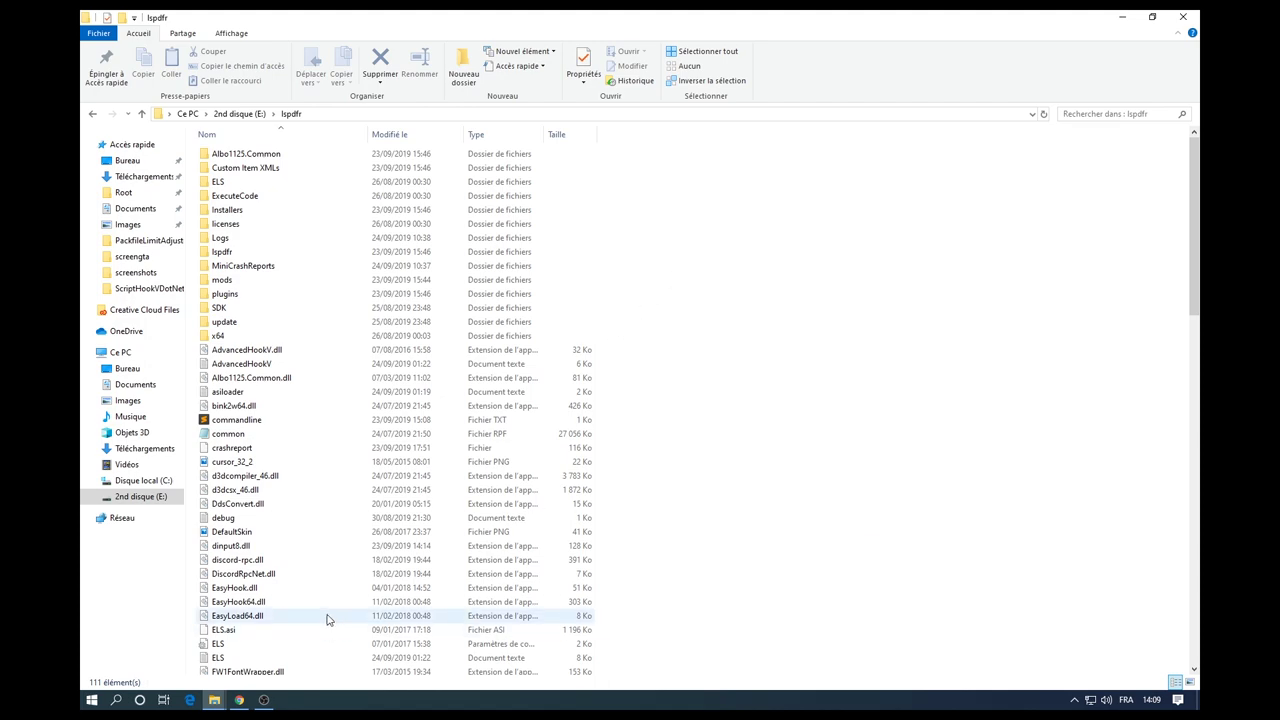
Switch to Chrome, close the Script Hook V page and look over the Community Script Hook V .NET 3.0.2 page.
{"action": "left_click", "coordinate": [237, 701]}
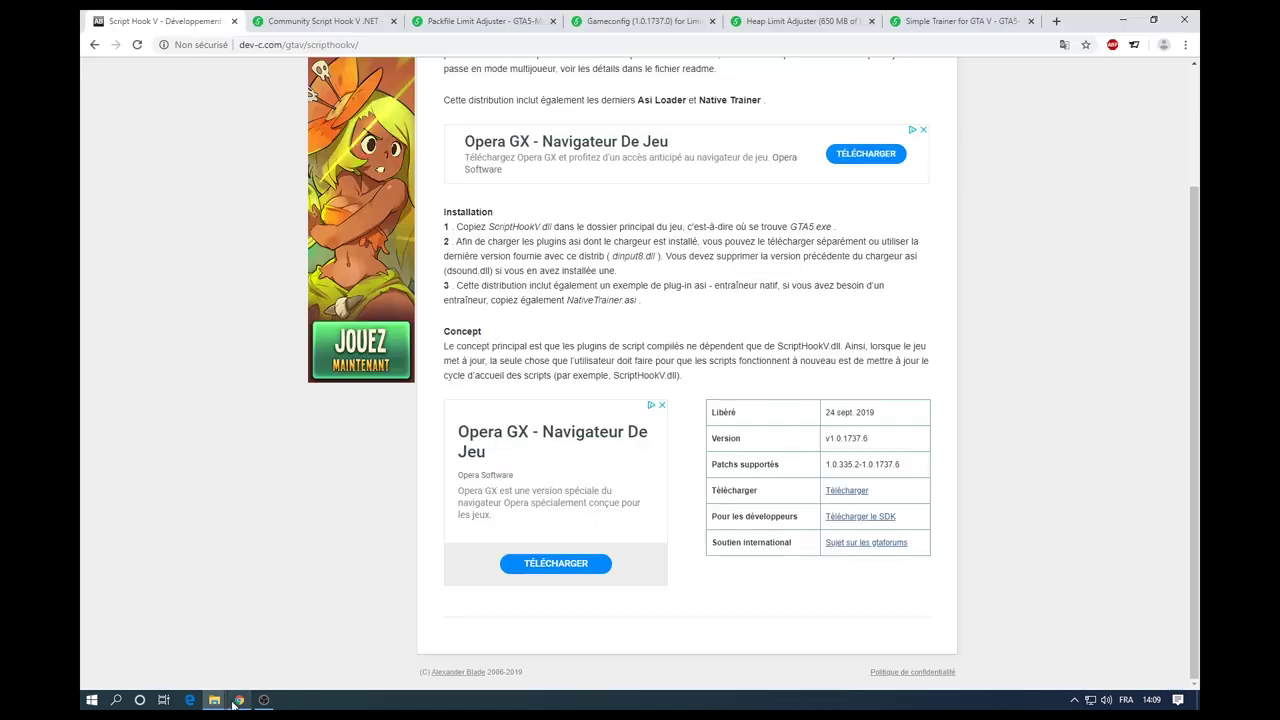
{"action": "left_click", "coordinate": [233, 22]}
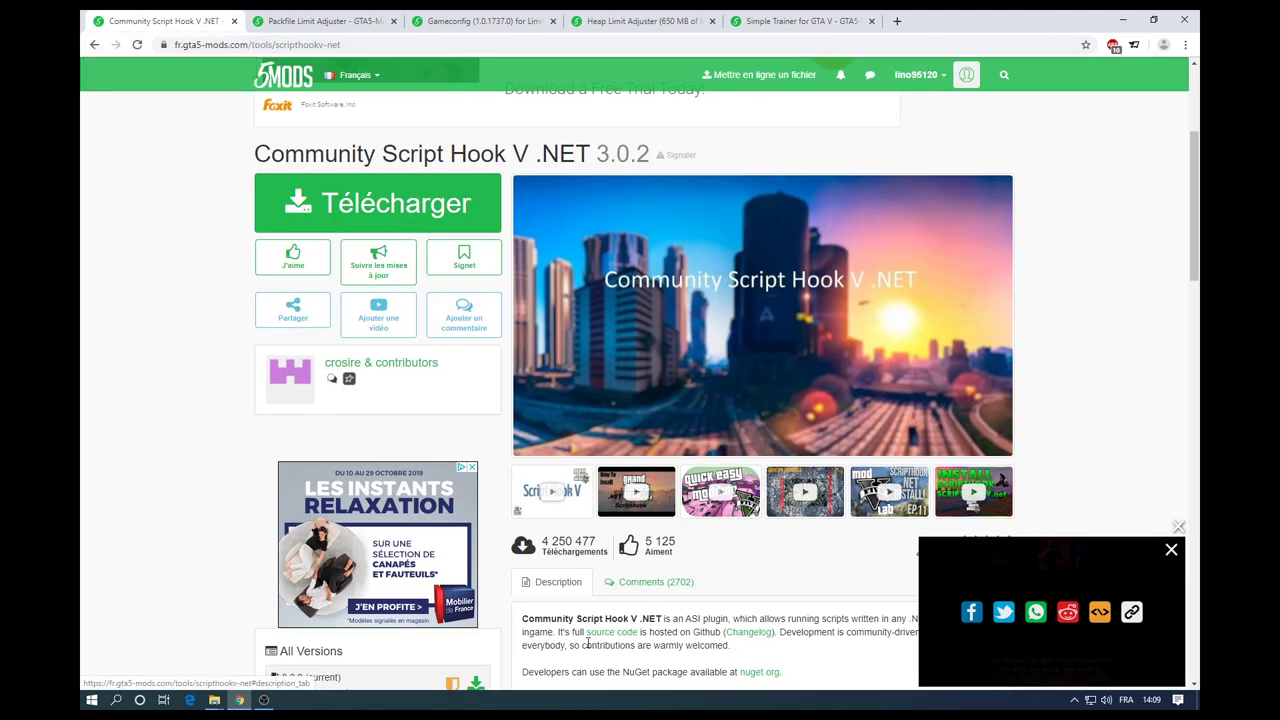
{"action": "scroll", "coordinate": [560, 450], "scroll_direction": "down", "scroll_amount": 2}
{"action": "scroll", "coordinate": [678, 560], "scroll_direction": "up", "scroll_amount": 3}
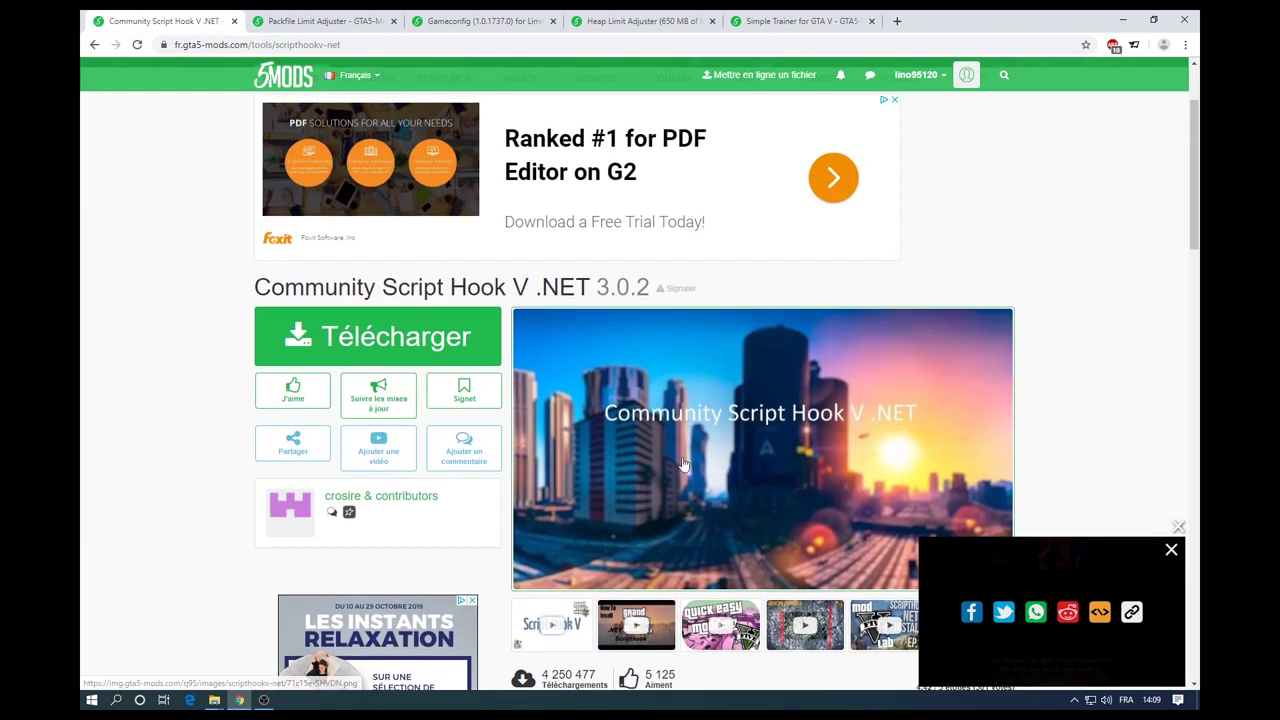
{"action": "scroll", "coordinate": [680, 465], "scroll_direction": "down", "scroll_amount": 2}
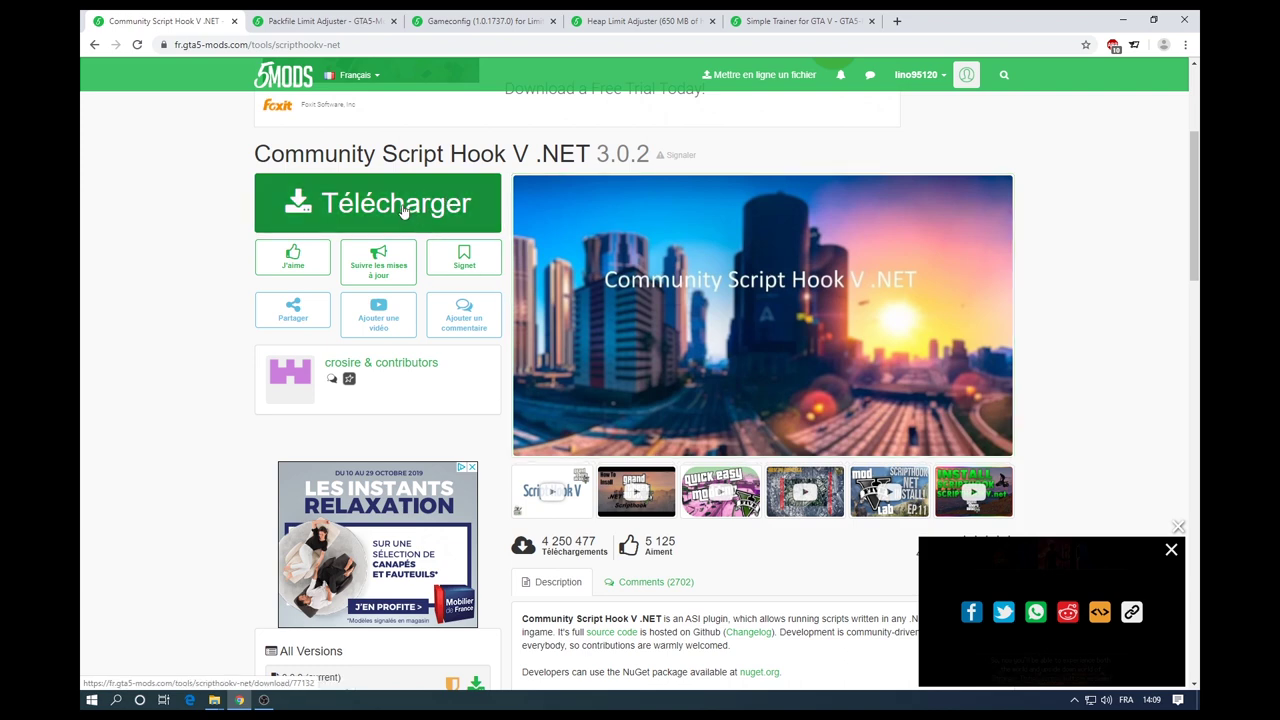
View the GitHub releases page reached from the Community Script Hook V .NET download link, and close it to return to the mod page.
{"action": "left_click", "coordinate": [401, 207]}
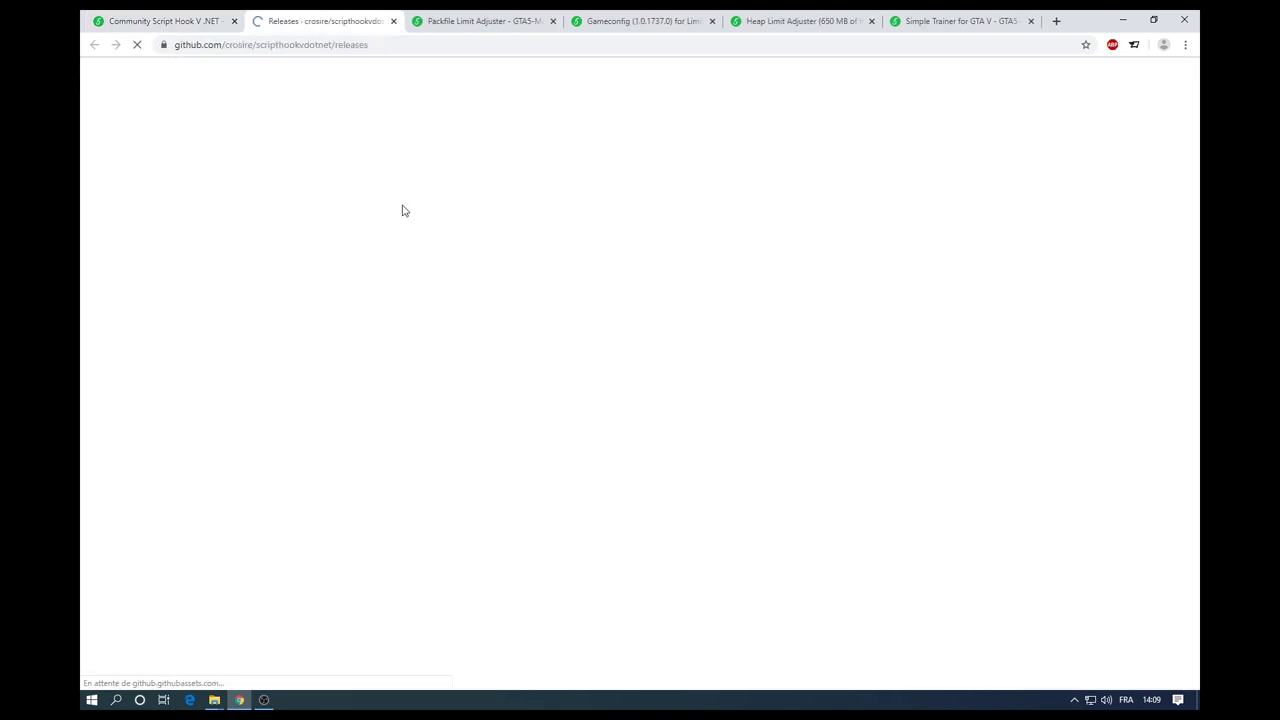
{"action": "left_click", "coordinate": [393, 21]}
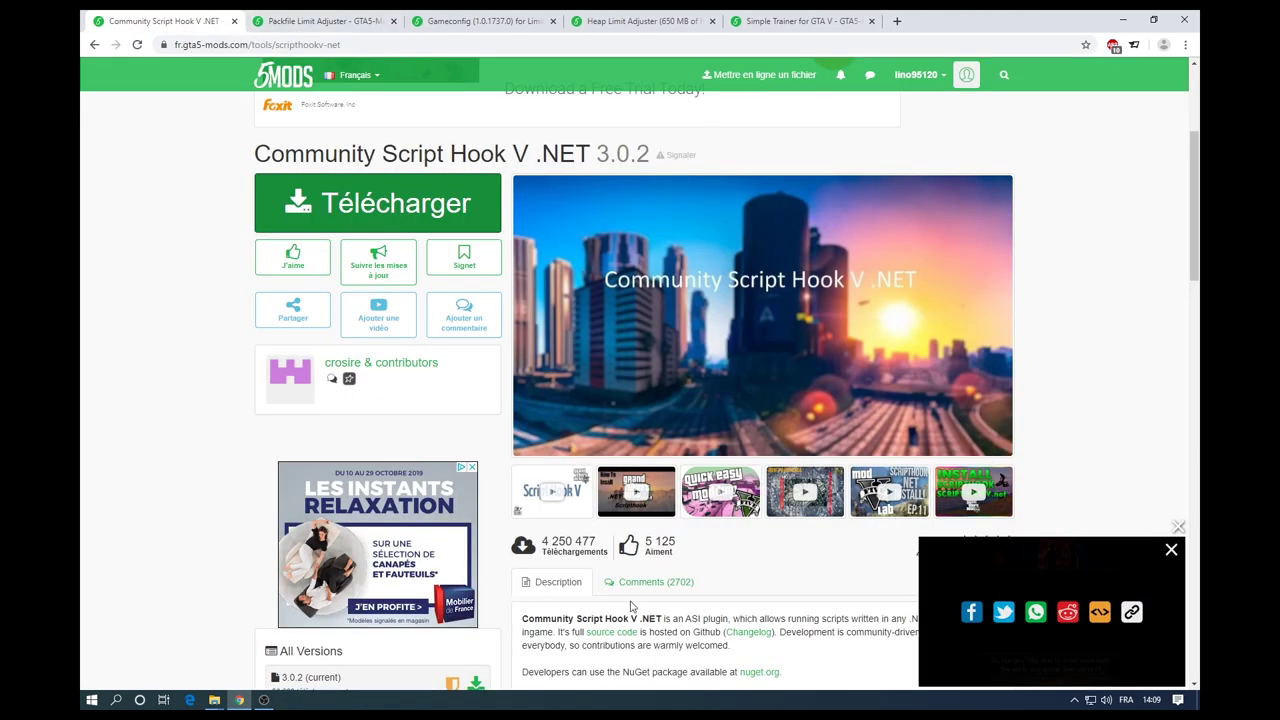
{"action": "scroll", "coordinate": [631, 606], "scroll_direction": "down", "scroll_amount": 1}
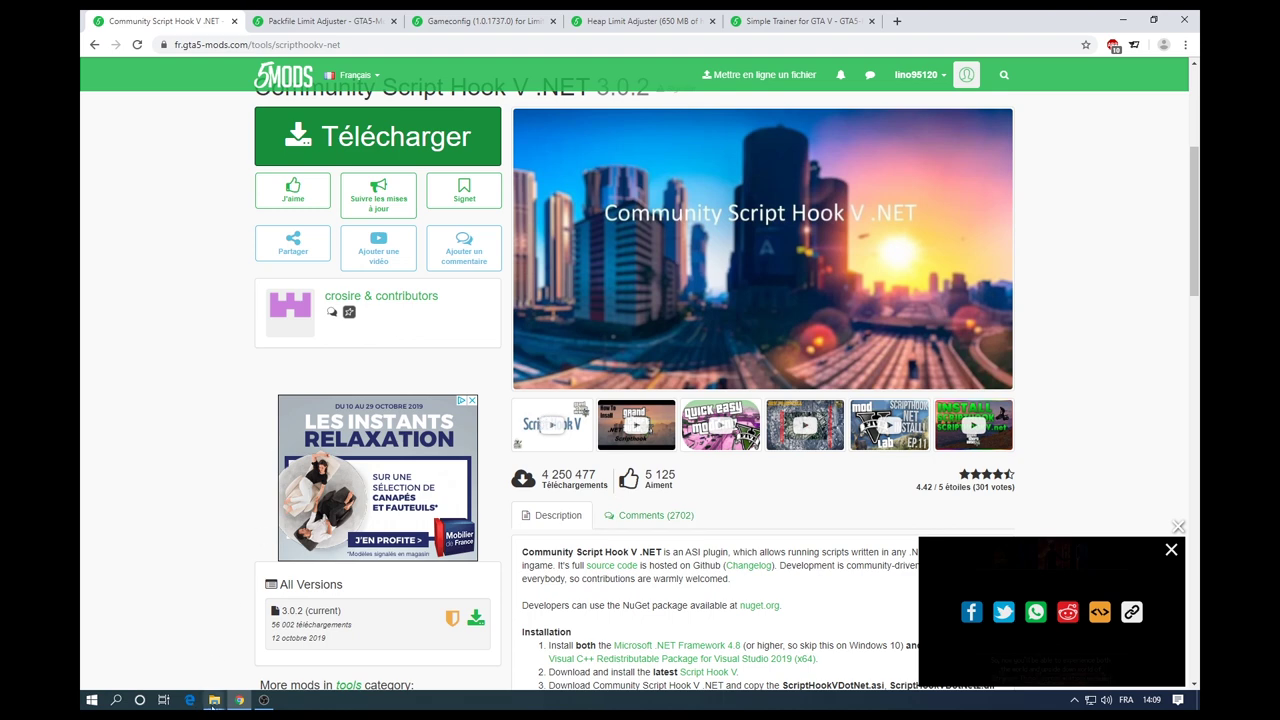
Switch to File Explorer and open the ScriptHookVDotNet folder in gta outil mod.
{"action": "mouse_move", "coordinate": [215, 698]}
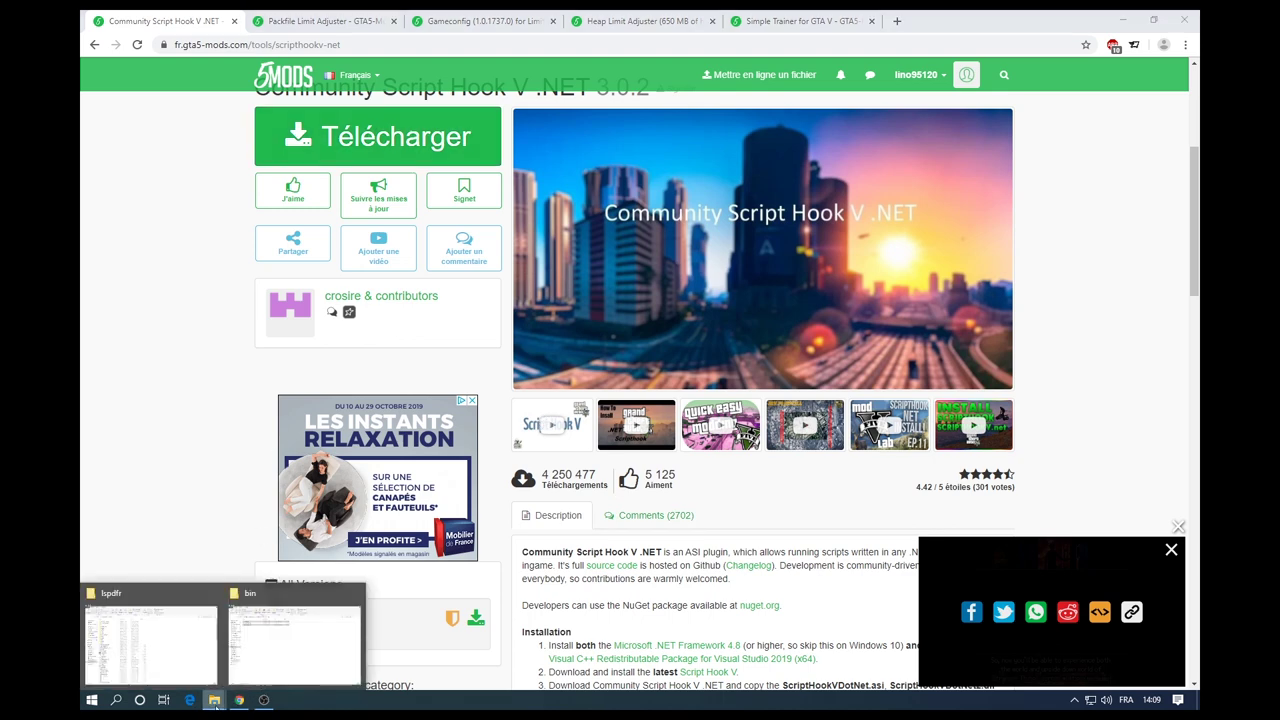
{"action": "left_click", "coordinate": [298, 642]}
{"action": "key", "text": "alt+Up"}
{"action": "key", "text": "alt+Up"}
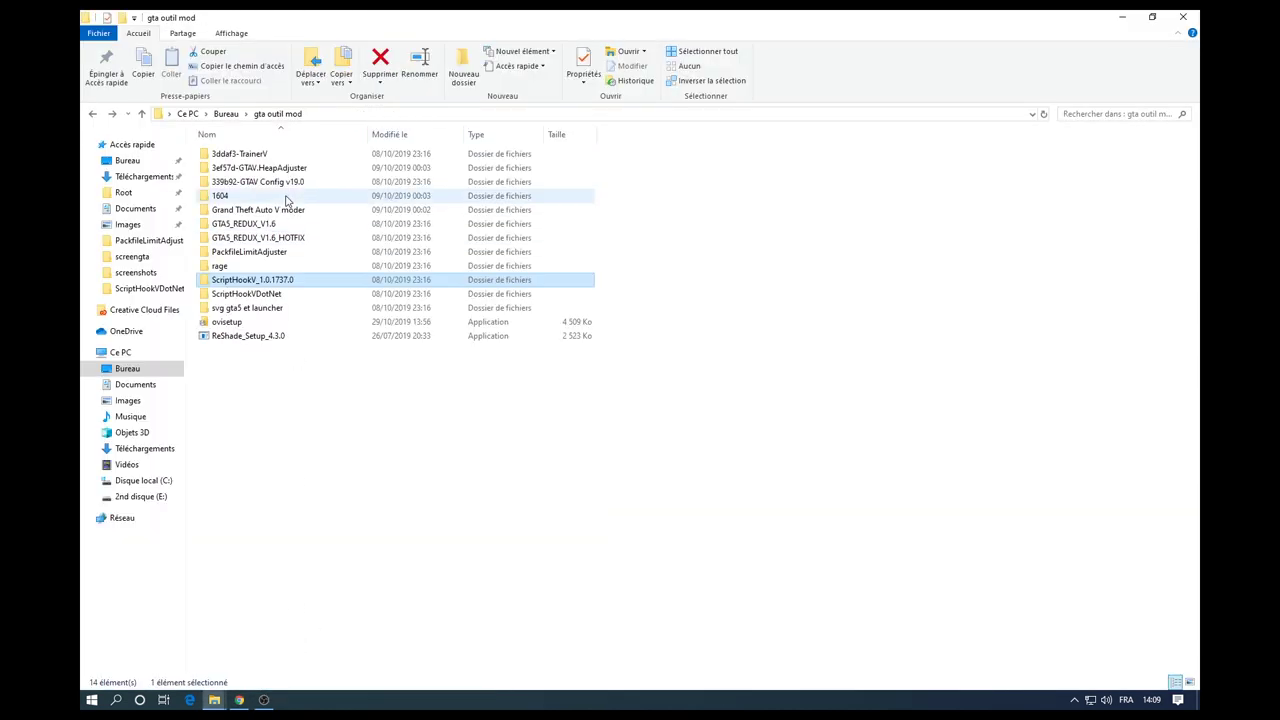
{"action": "double_click", "coordinate": [270, 302]}
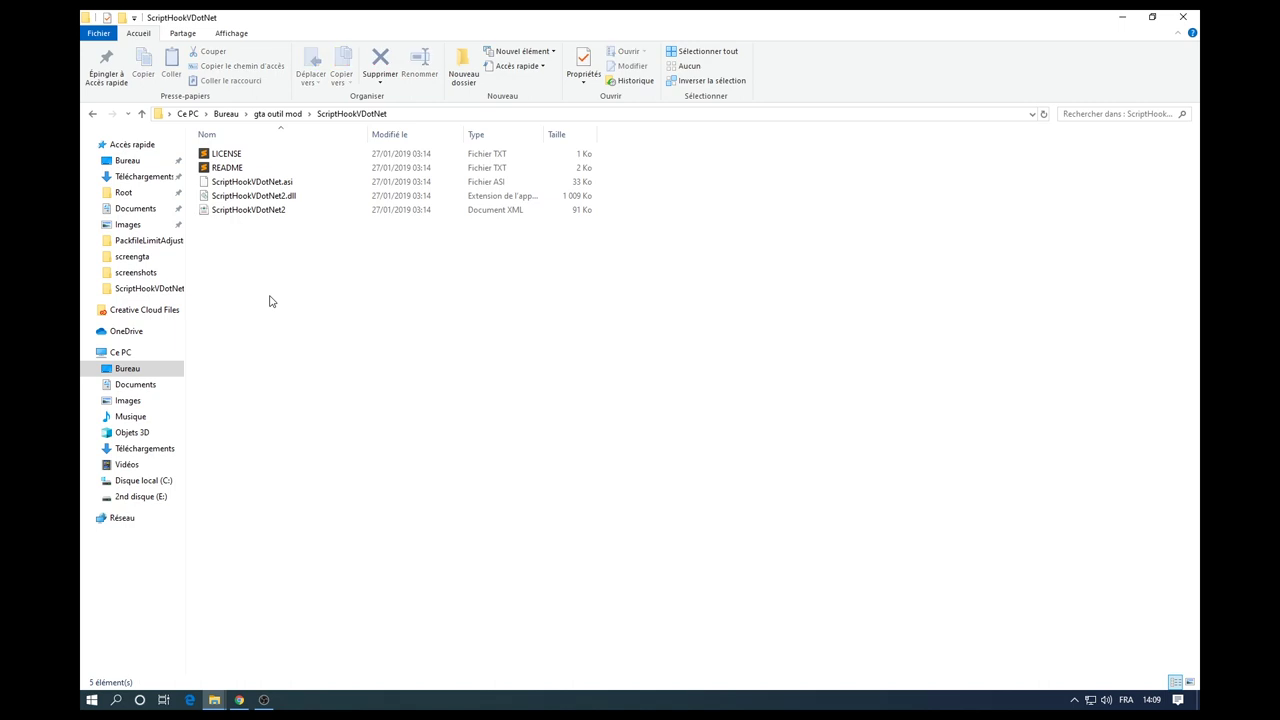
Copy ScriptHookVDotNet.asi, ScriptHookVDotNet2.dll and the ScriptHookVDotNet2 XML file, and show the lspdfr folder as their destination.
{"action": "left_click_drag", "start_coordinate": [250, 229], "coordinate": [256, 188]}
{"action": "right_click", "coordinate": [256, 188]}
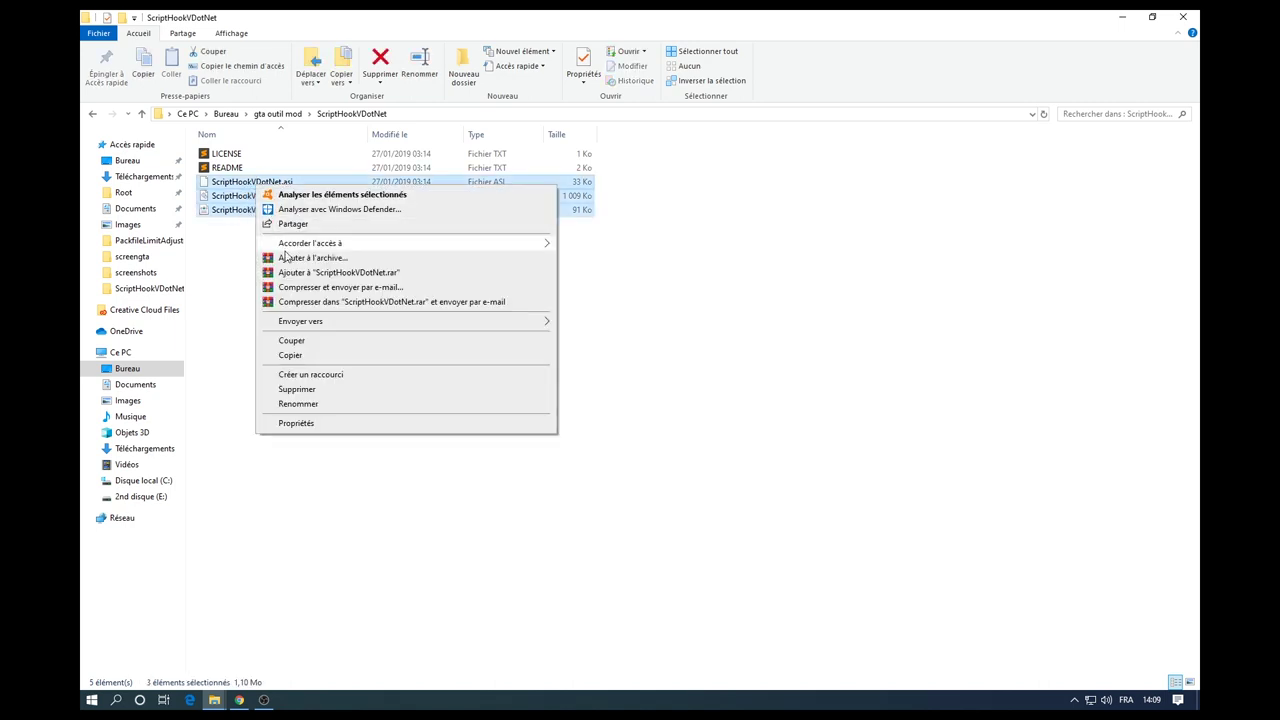
{"action": "left_click", "coordinate": [302, 357]}
{"action": "mouse_move", "coordinate": [222, 703]}
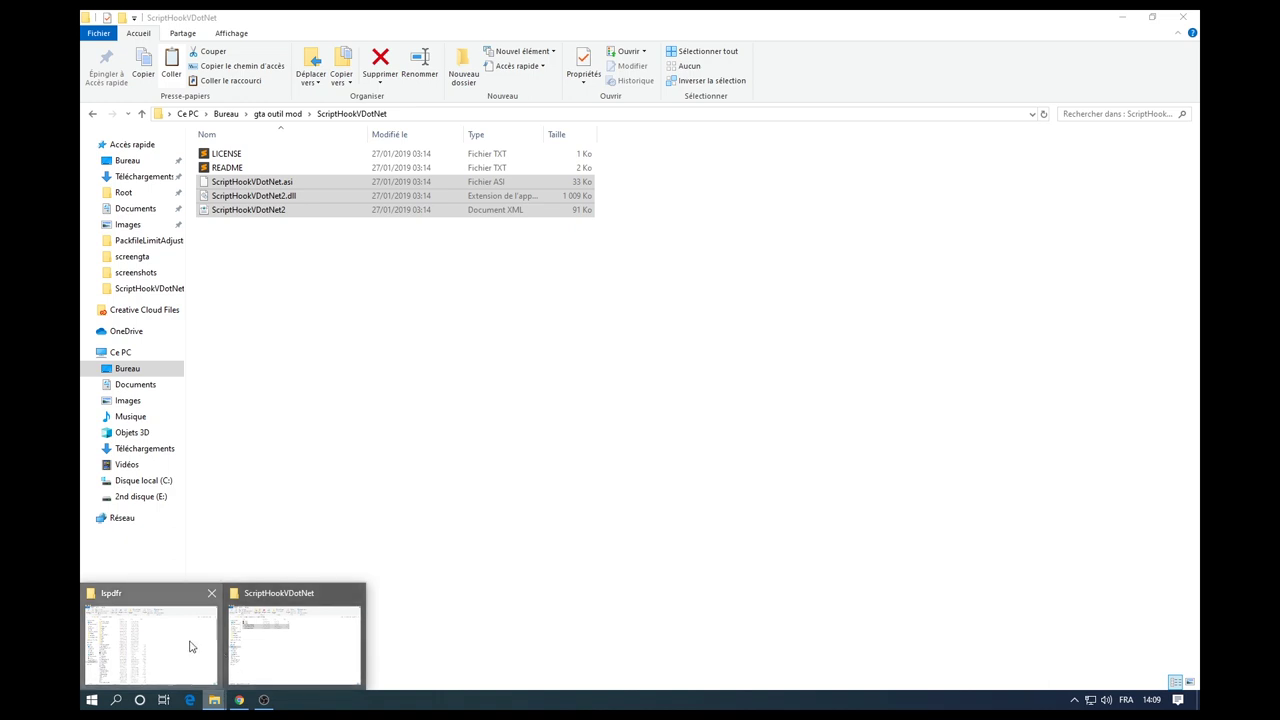
{"action": "left_click", "coordinate": [189, 646]}
{"action": "right_click", "coordinate": [814, 400]}
{"action": "left_click", "coordinate": [778, 474]}
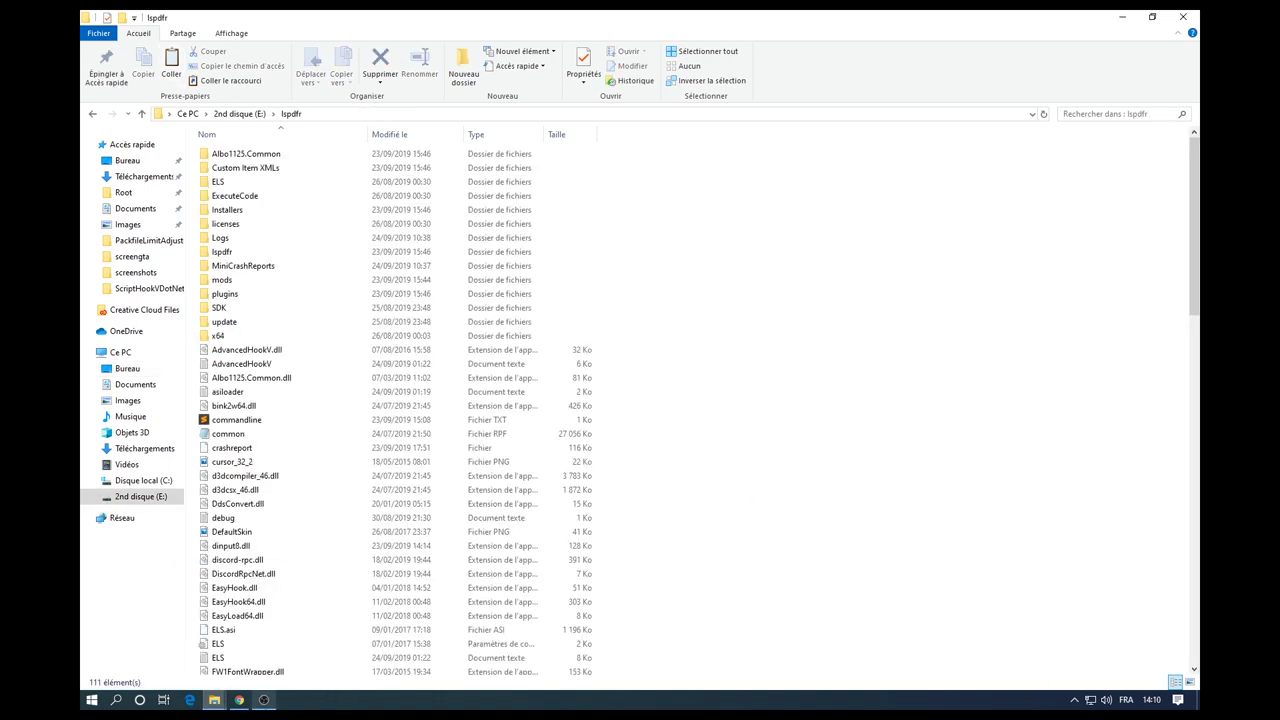
Switch to Chrome, close the Community Script Hook V .NET page and view the Packfile Limit Adjuster 1.1 page.
{"action": "left_click", "coordinate": [238, 703]}
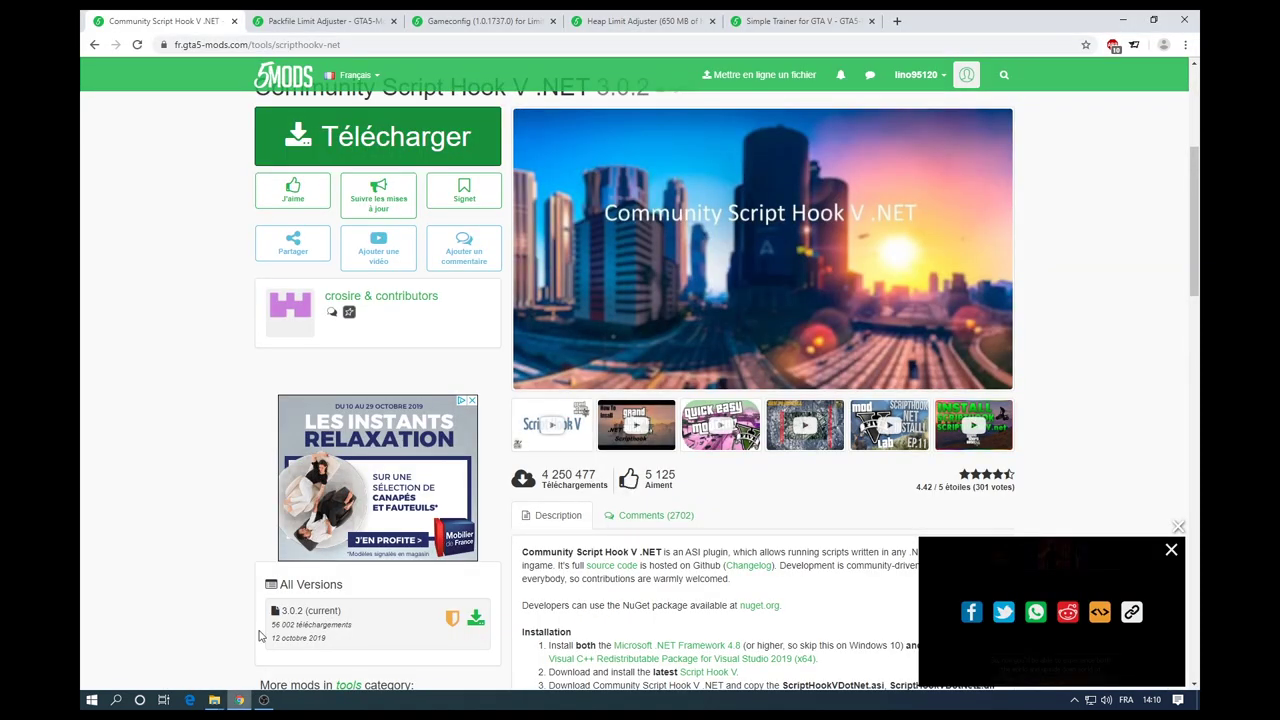
{"action": "left_click", "coordinate": [235, 21]}
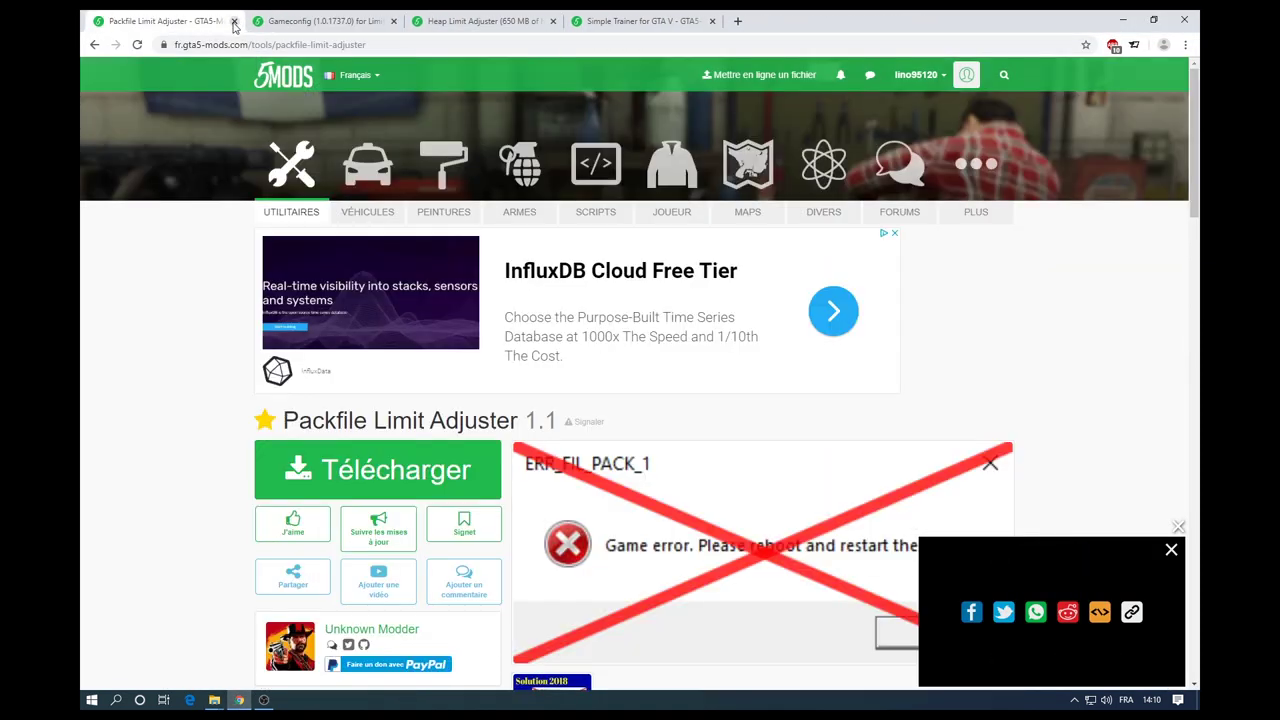
{"action": "left_click", "coordinate": [305, 21]}
{"action": "left_click", "coordinate": [463, 21]}
{"action": "left_click", "coordinate": [325, 21]}
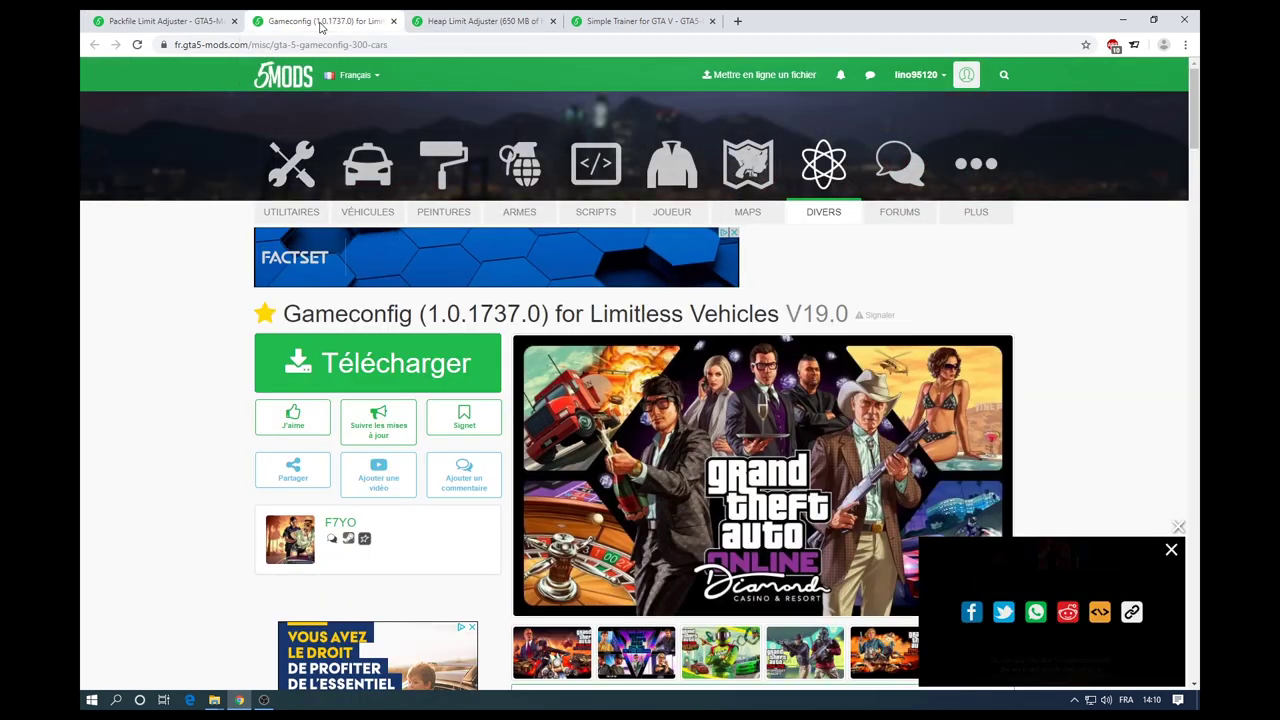
{"action": "left_click", "coordinate": [158, 24]}
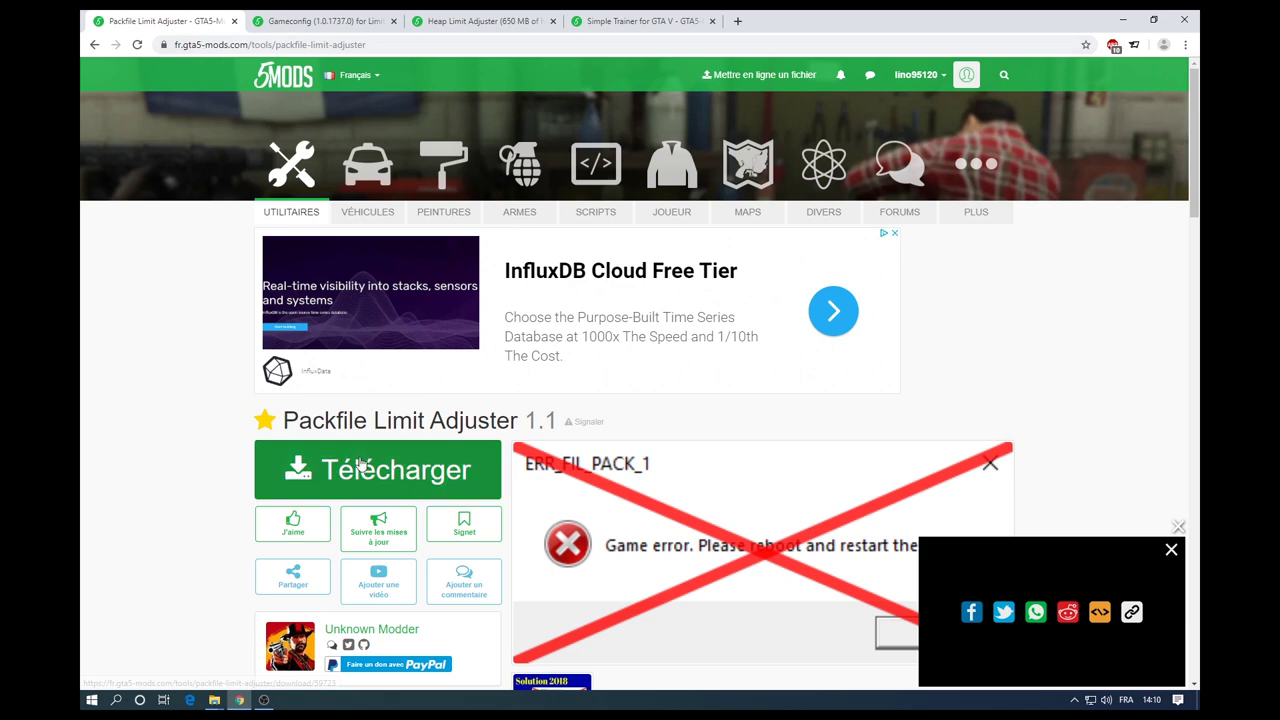
{"action": "scroll", "coordinate": [360, 460], "scroll_direction": "down", "scroll_amount": 2}
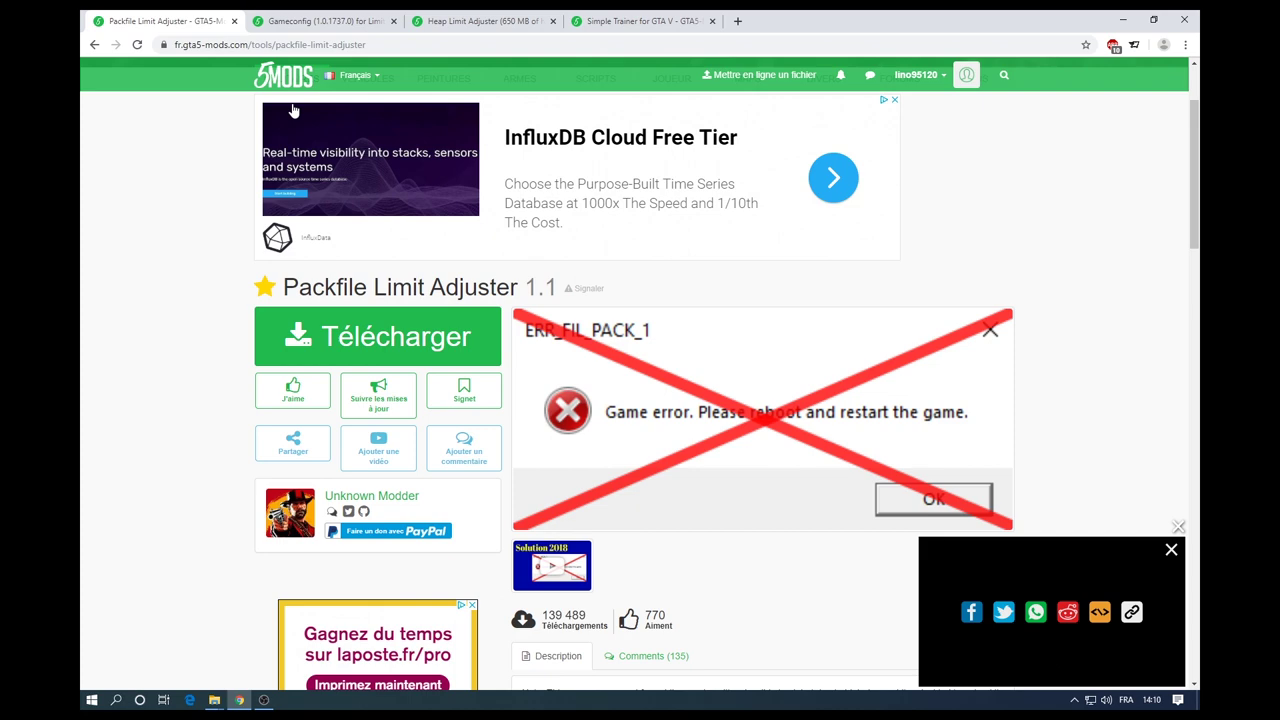
View the Gameconfig (1.0.1737.0) for Limitless Vehicles and Heap Limit Adjuster pages, and return to Packfile Limit Adjuster.
{"action": "left_click", "coordinate": [318, 20]}
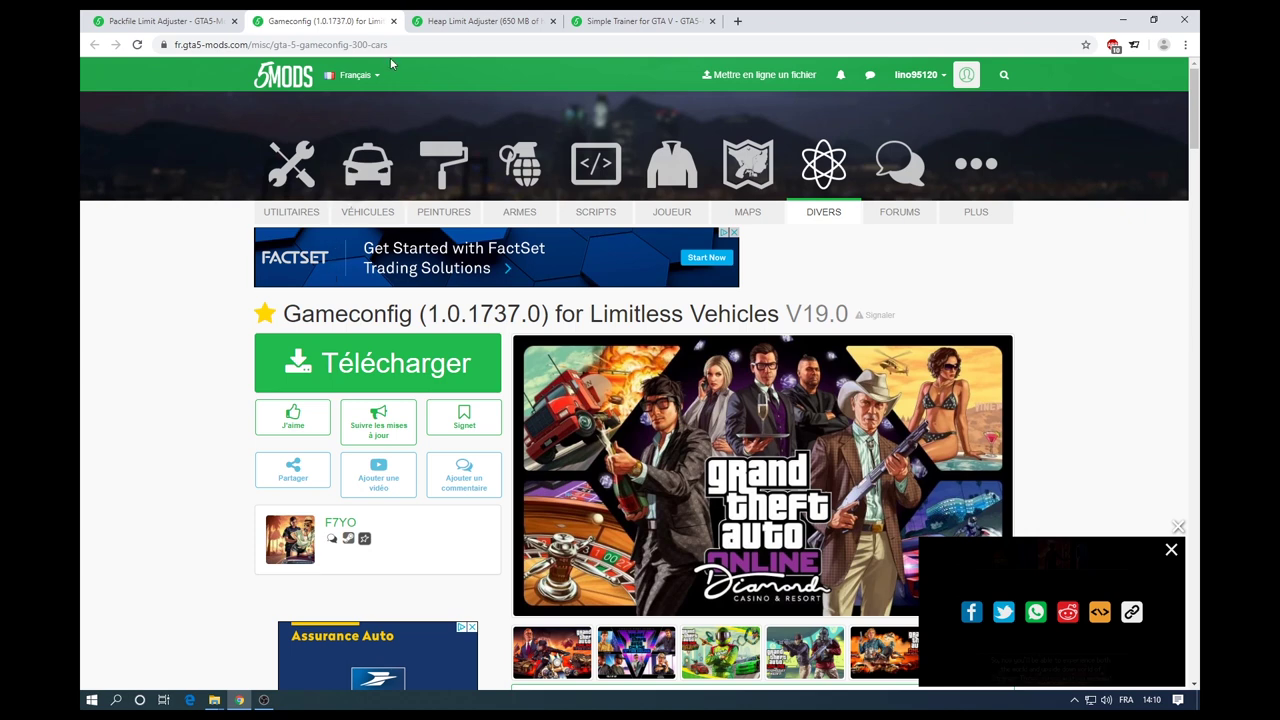
{"action": "left_click", "coordinate": [440, 21]}
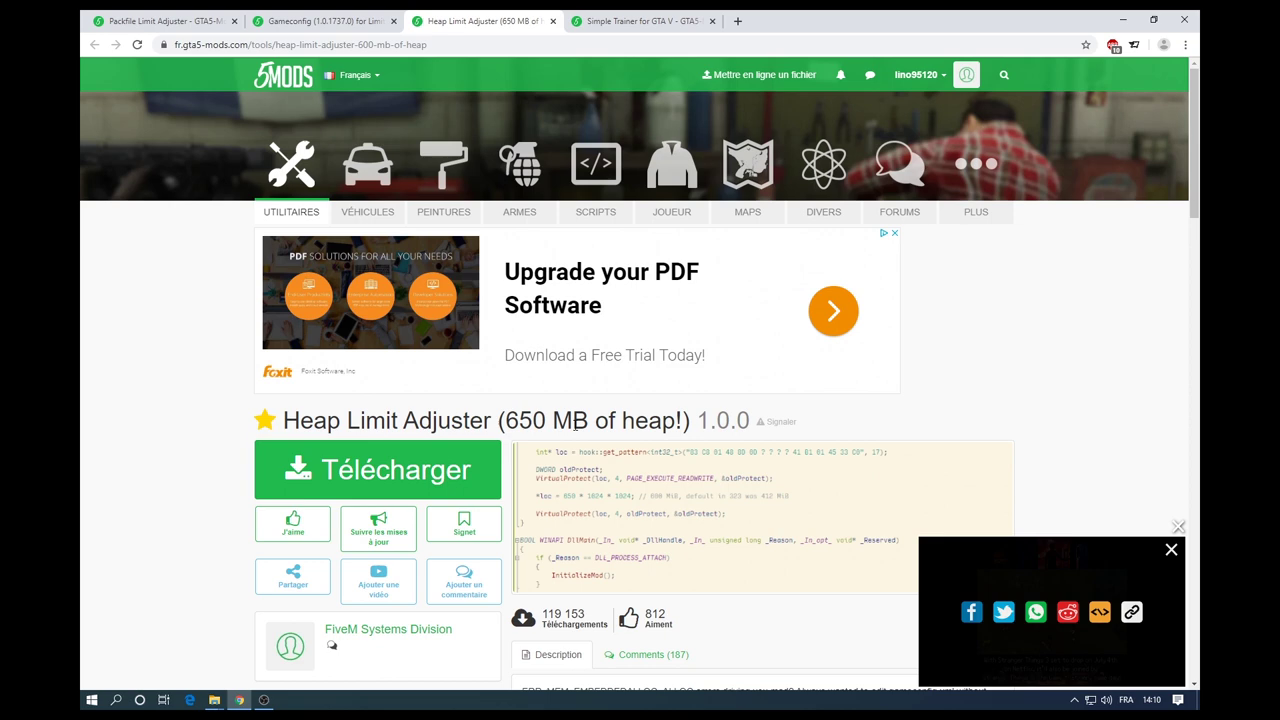
{"action": "left_click", "coordinate": [155, 21]}
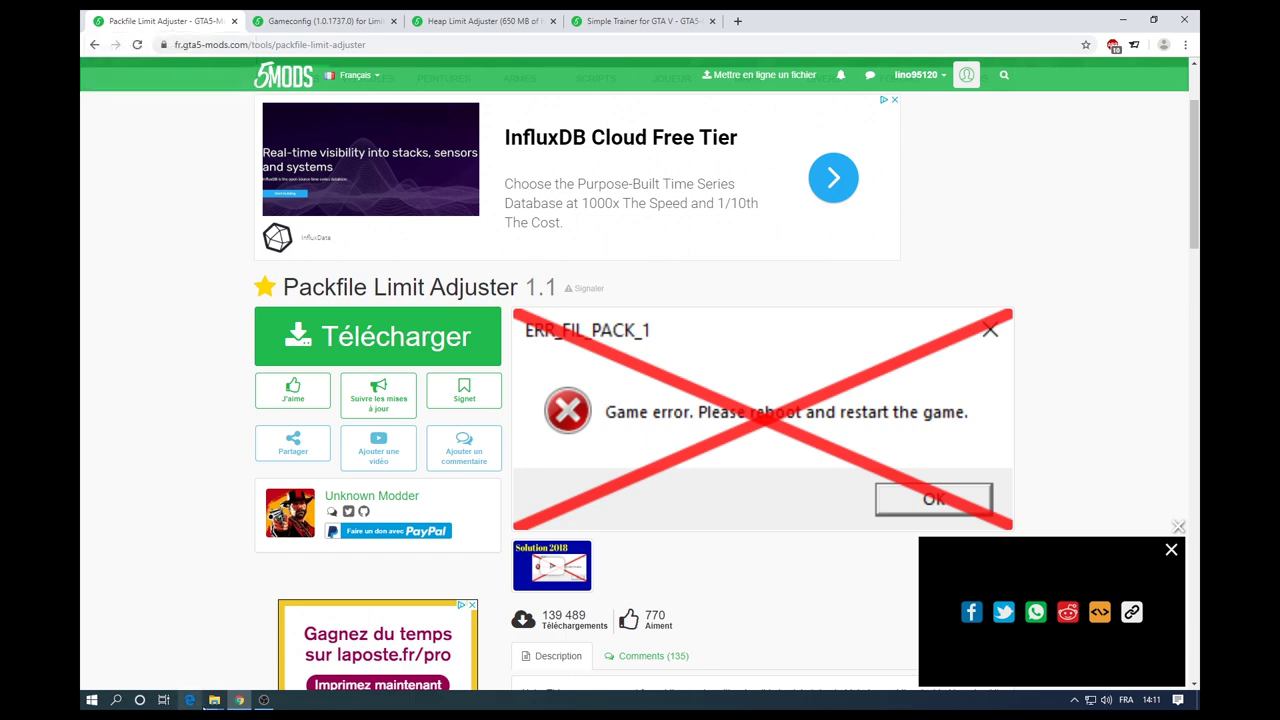
In File Explorer, open PackfileLimitAdjuster in gta outil mod, select PackfileLimitAdjuster.asi, and show the lspdfr folder as its destination.
{"action": "mouse_move", "coordinate": [214, 699]}
{"action": "left_click", "coordinate": [267, 637]}
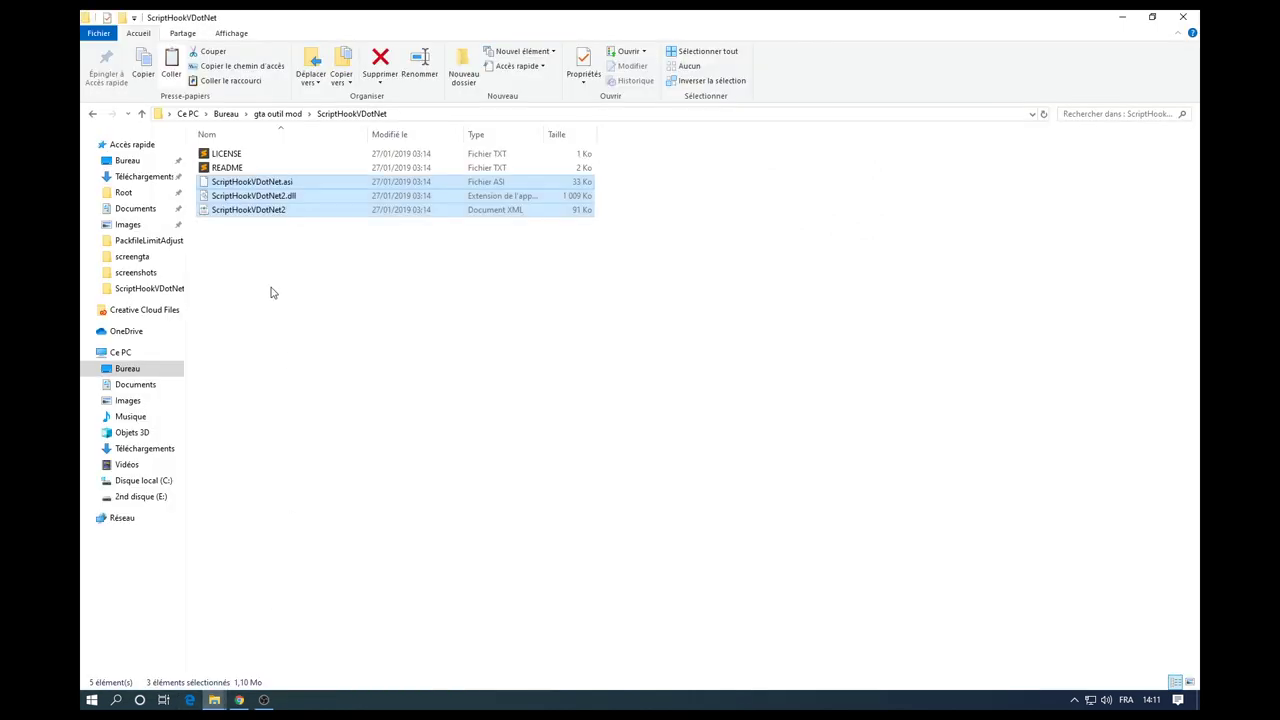
{"action": "key", "text": "BackSpace"}
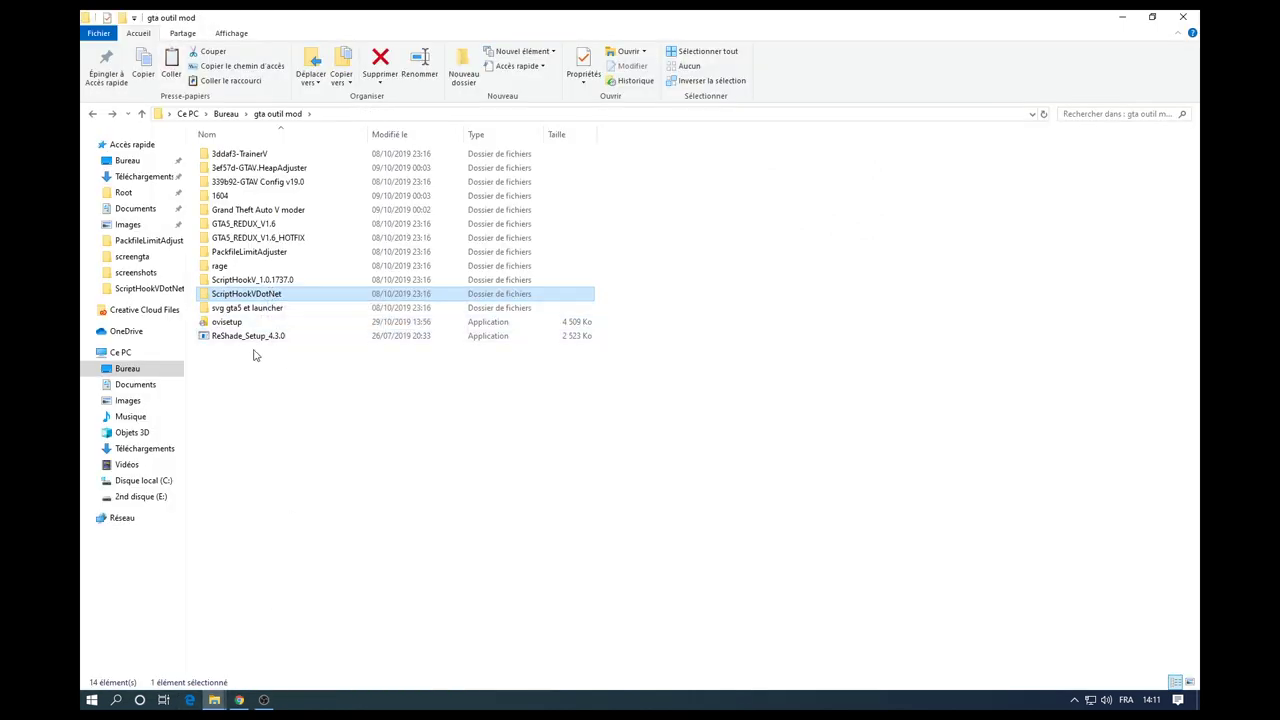
{"action": "double_click", "coordinate": [270, 258]}
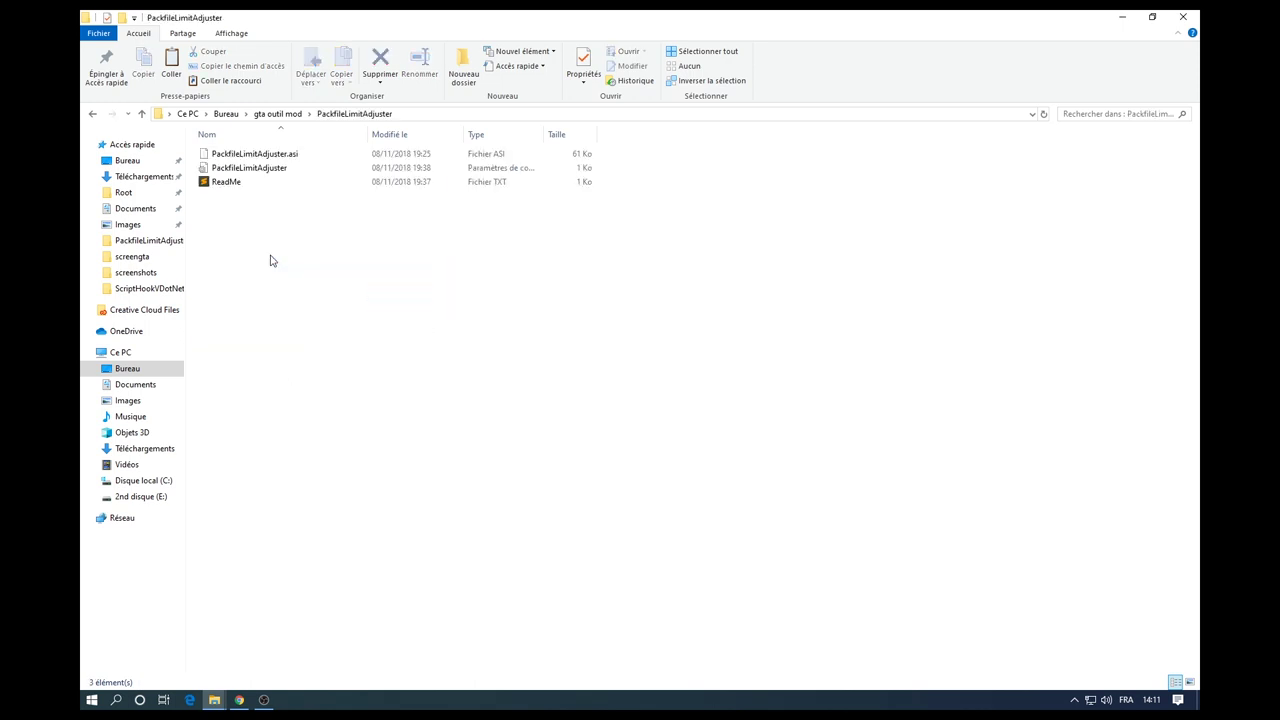
{"action": "left_click", "coordinate": [262, 155]}
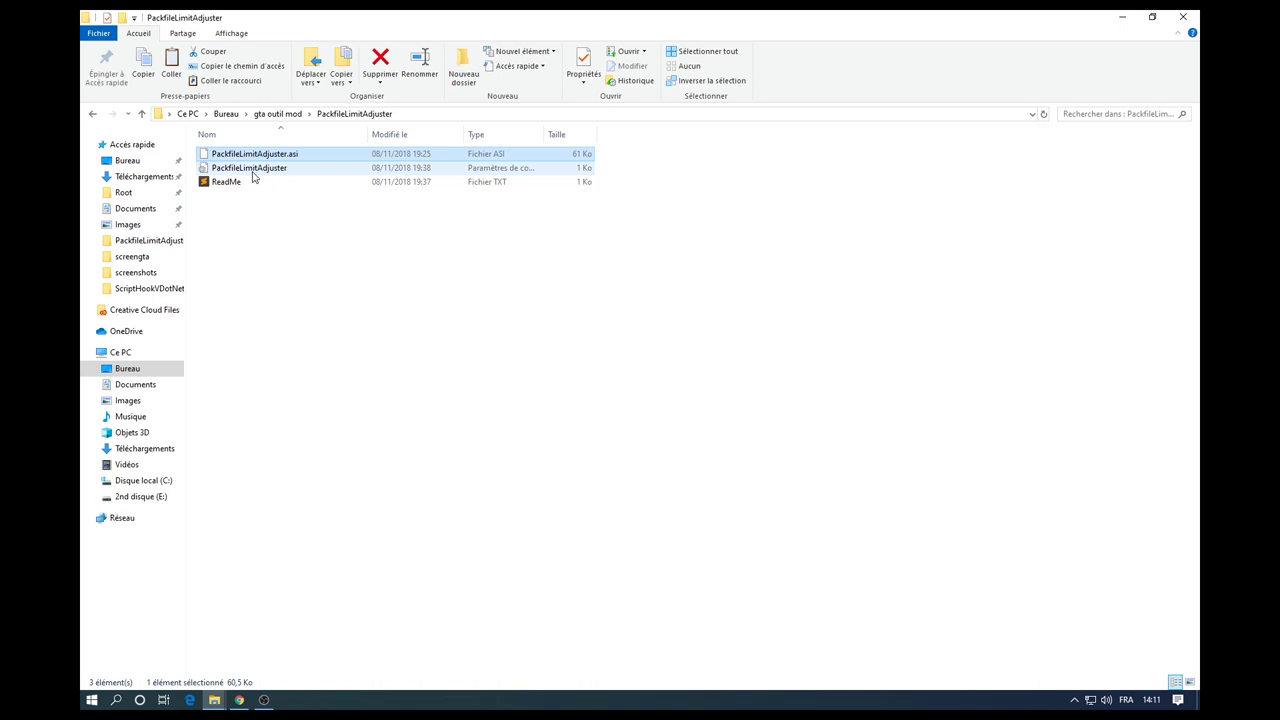
{"action": "mouse_move", "coordinate": [214, 699]}
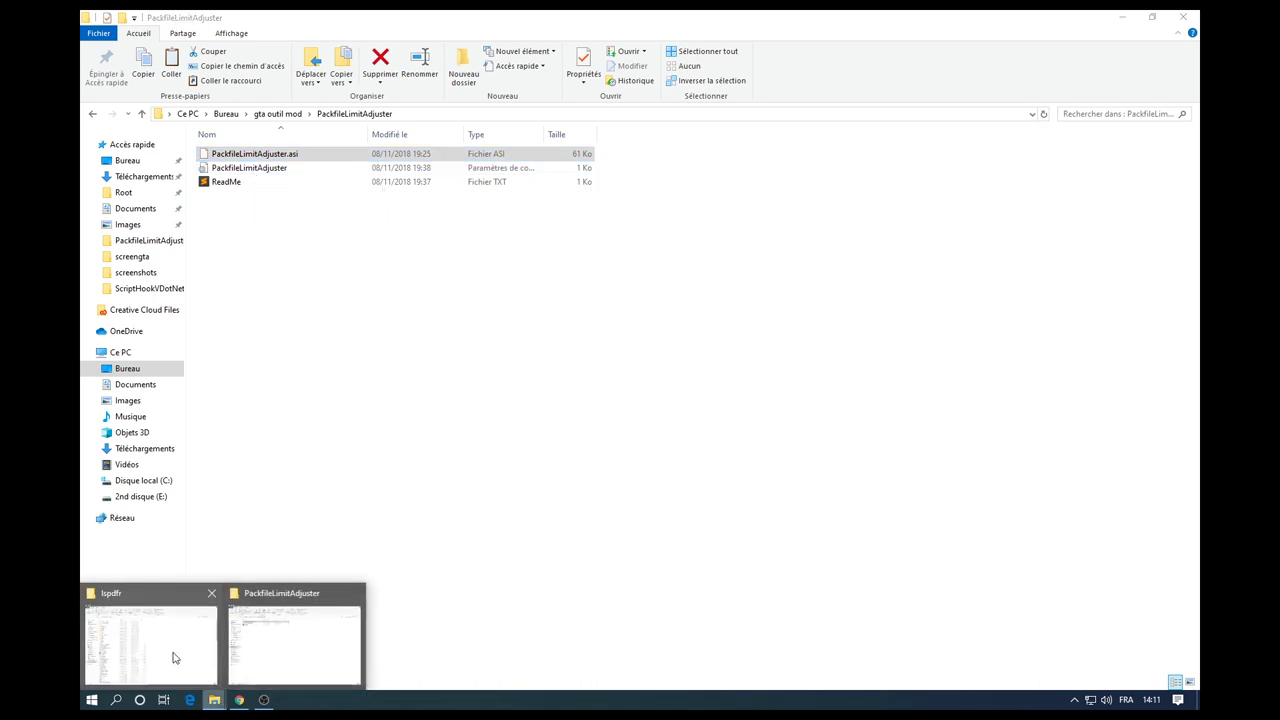
{"action": "left_click", "coordinate": [171, 652]}
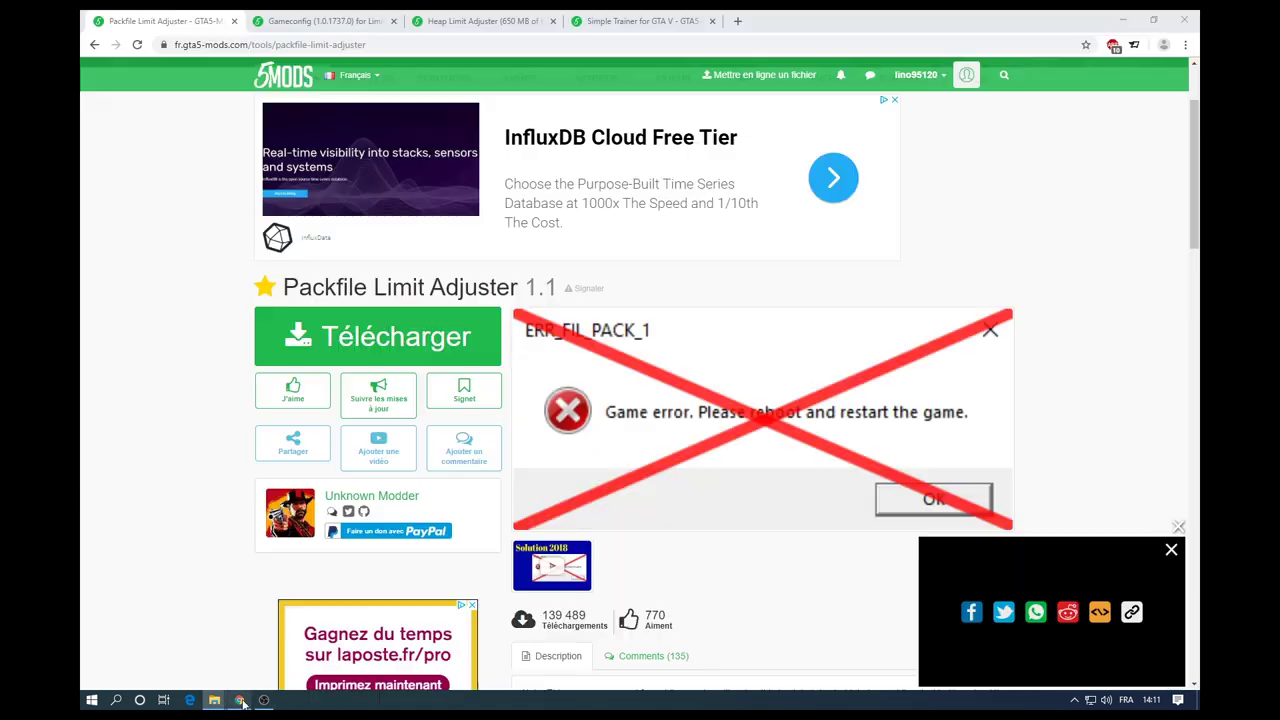
Switch to Chrome, close the Packfile Limit Adjuster page and show the Heap Limit Adjuster (650 MB of heap!) page.
{"action": "left_click", "coordinate": [239, 699]}
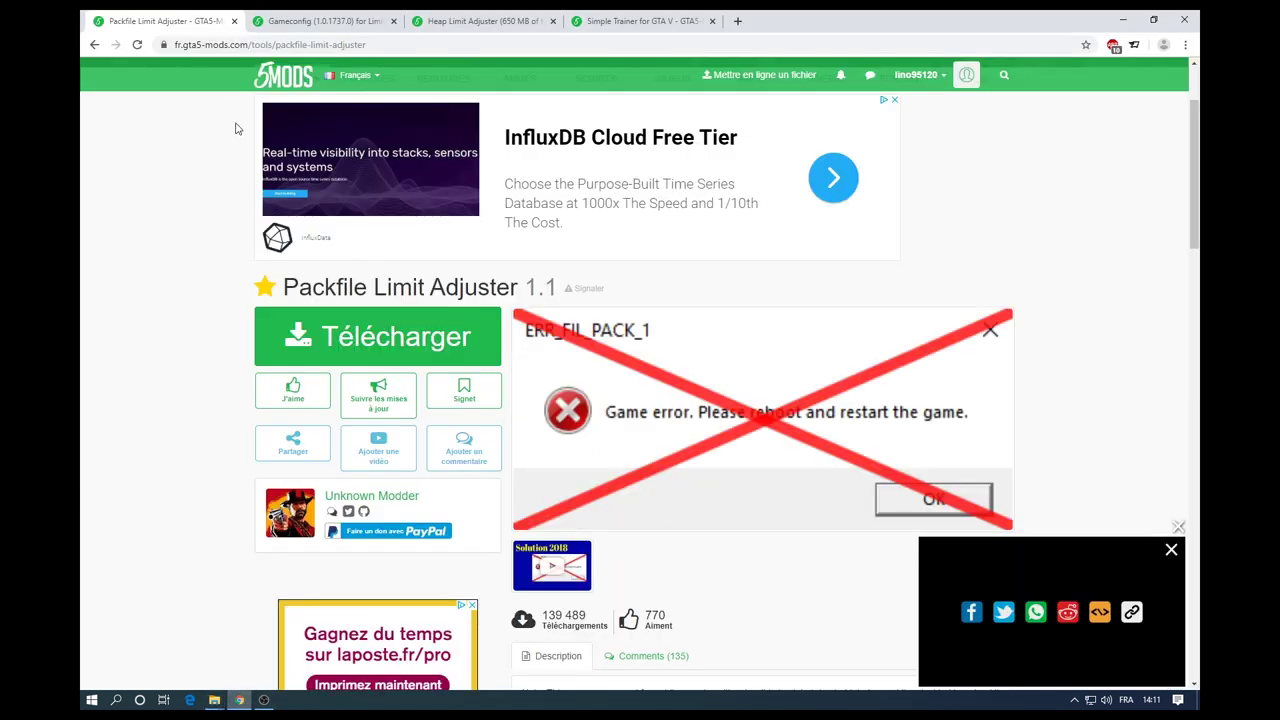
{"action": "left_click", "coordinate": [234, 20]}
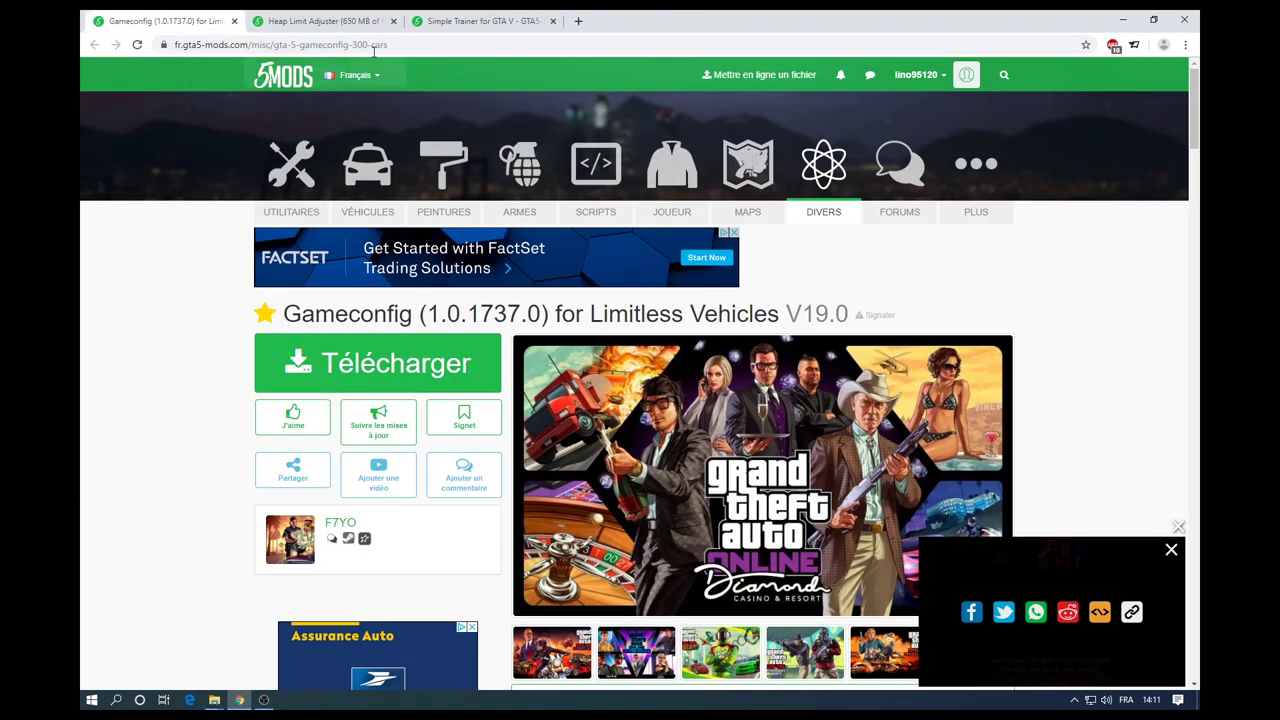
{"action": "left_click", "coordinate": [328, 28]}
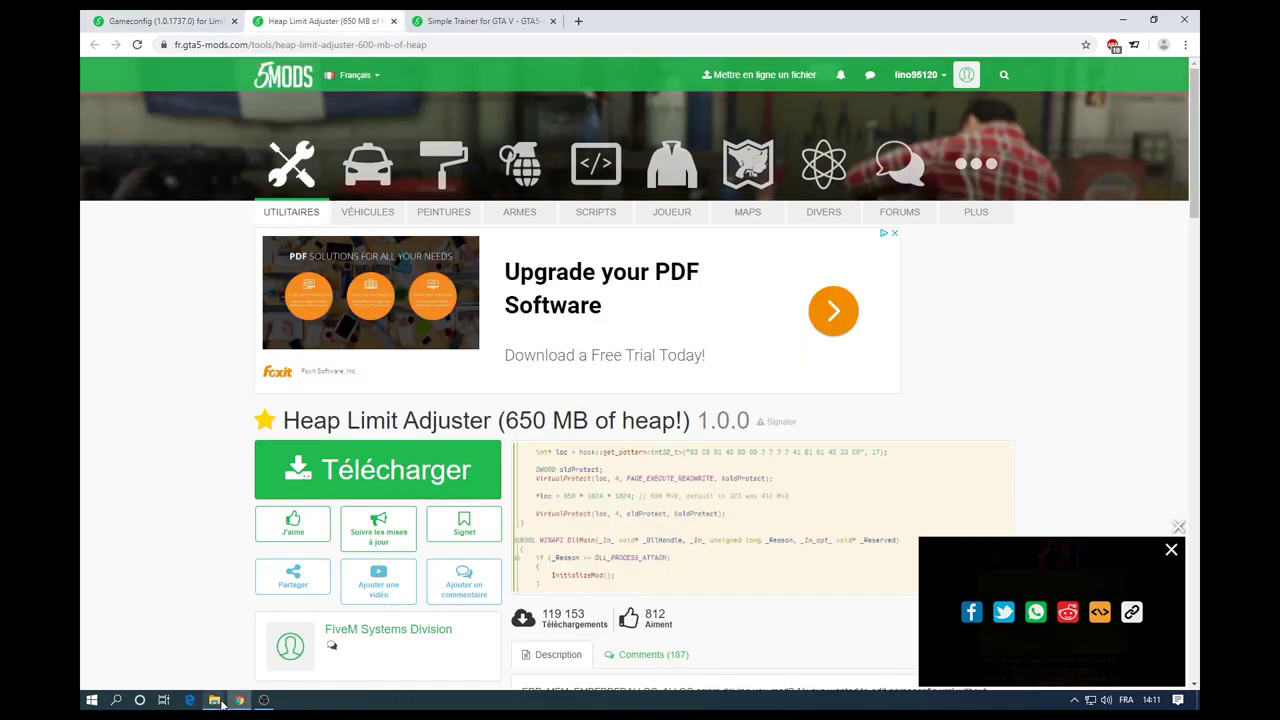
In File Explorer, open 3ef57d-GTAV.HeapAdjuster in gta outil mod, select GTAV.HeapAdjuster.asi, and show the lspdfr folder as its destination.
{"action": "mouse_move", "coordinate": [214, 700]}
{"action": "left_click", "coordinate": [255, 625]}
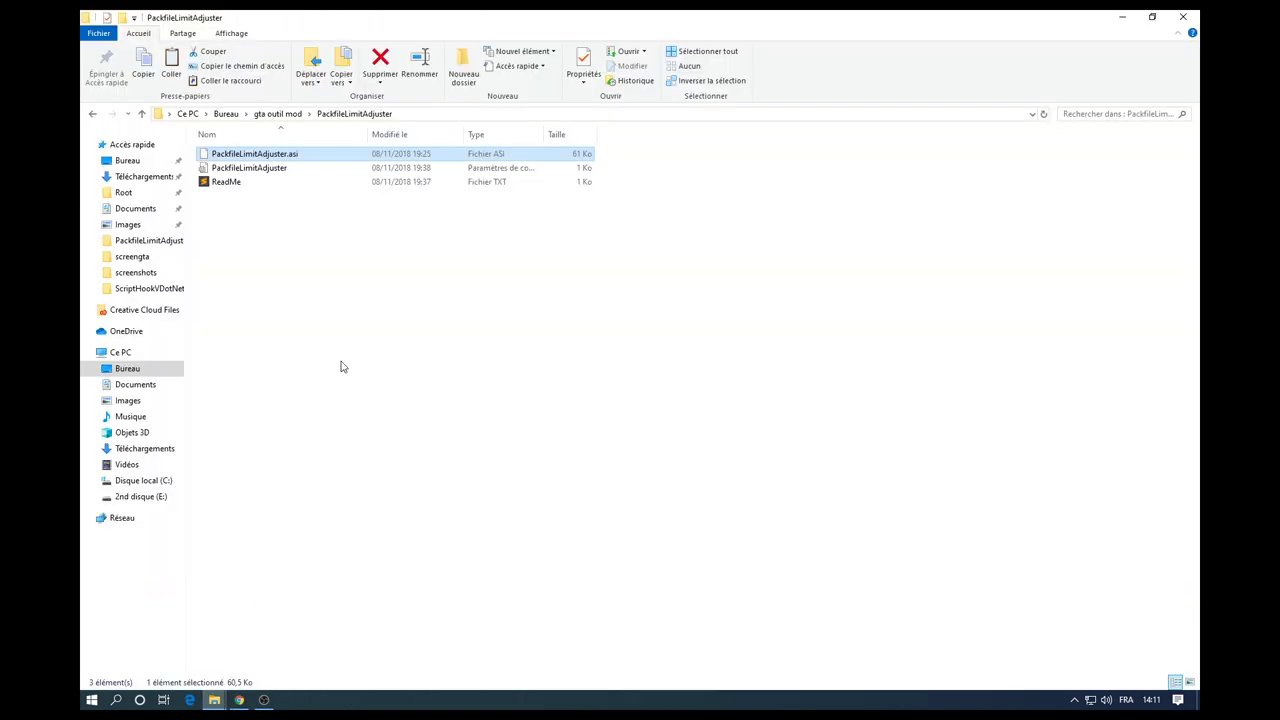
{"action": "key", "text": "alt+Up"}
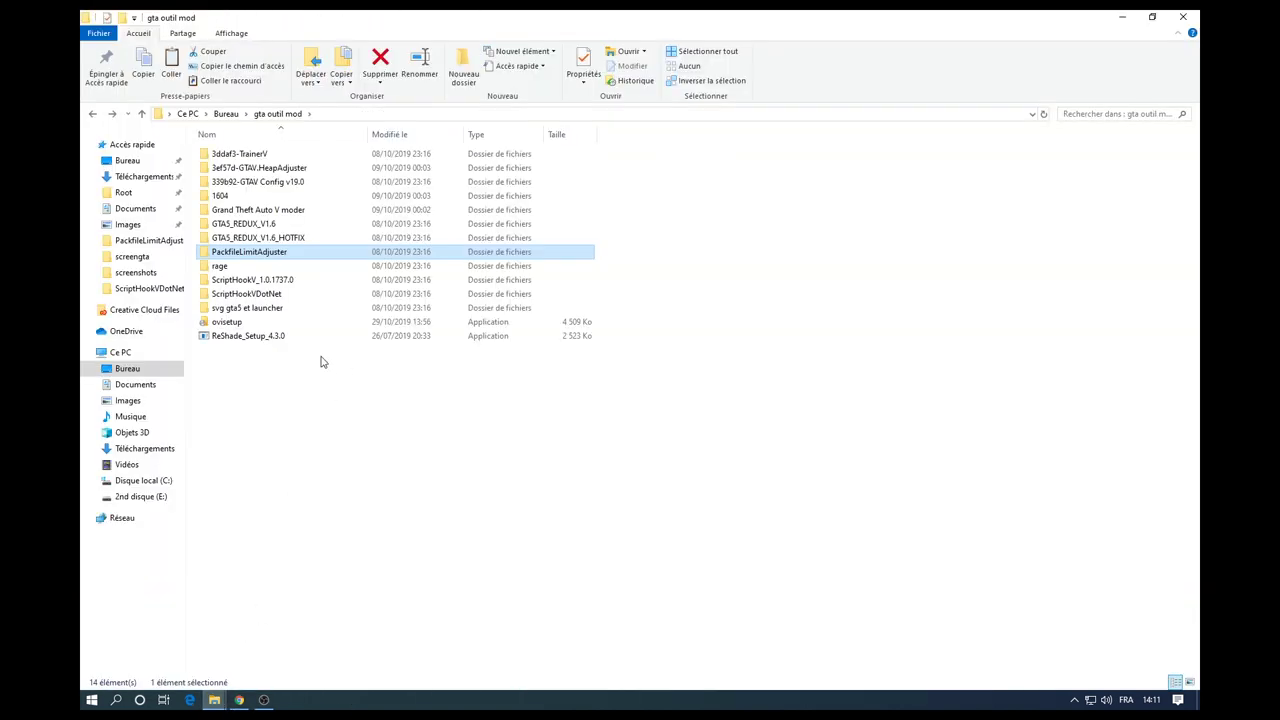
{"action": "left_click", "coordinate": [259, 168]}
{"action": "double_click", "coordinate": [261, 170]}
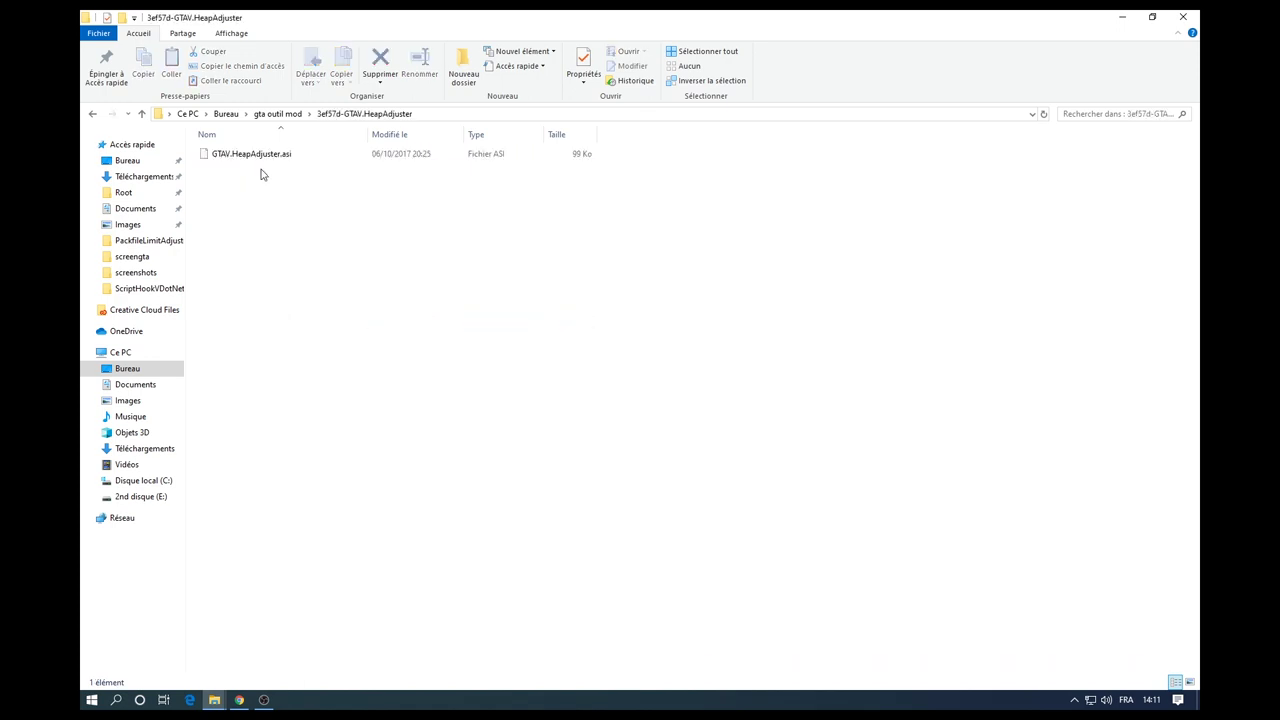
{"action": "left_click", "coordinate": [240, 160]}
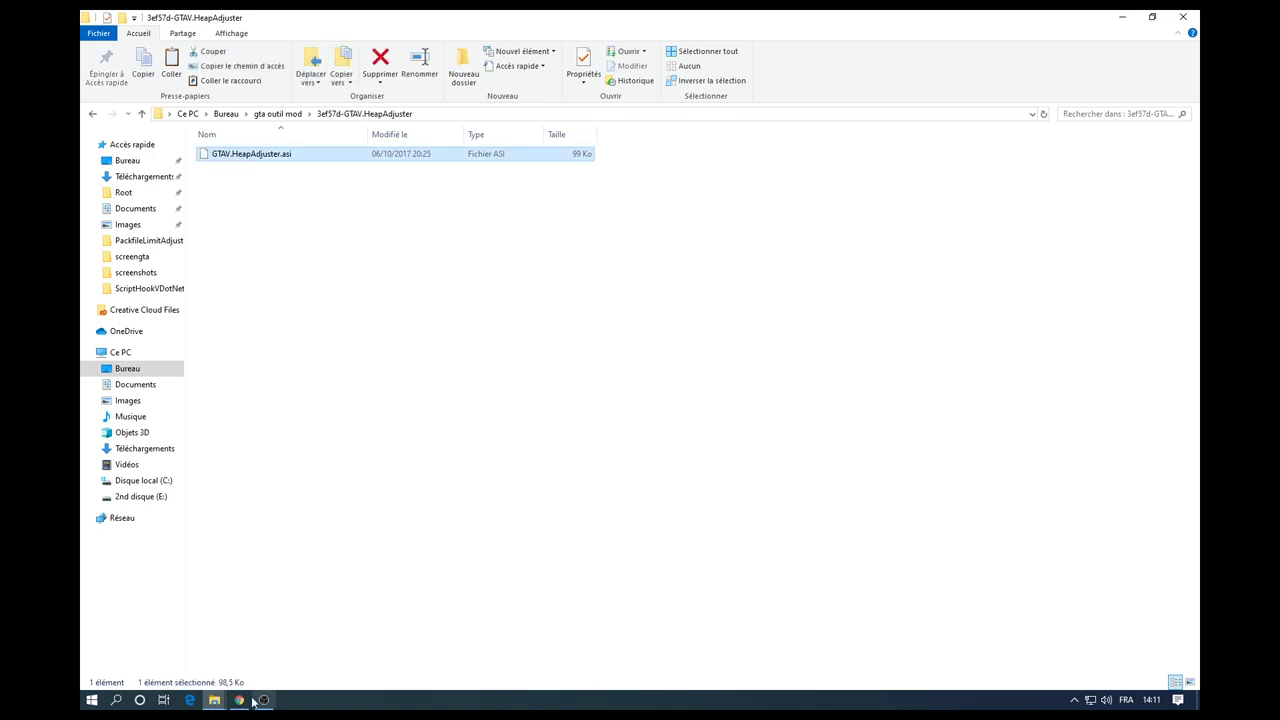
{"action": "mouse_move", "coordinate": [214, 700]}
{"action": "left_click", "coordinate": [166, 645]}
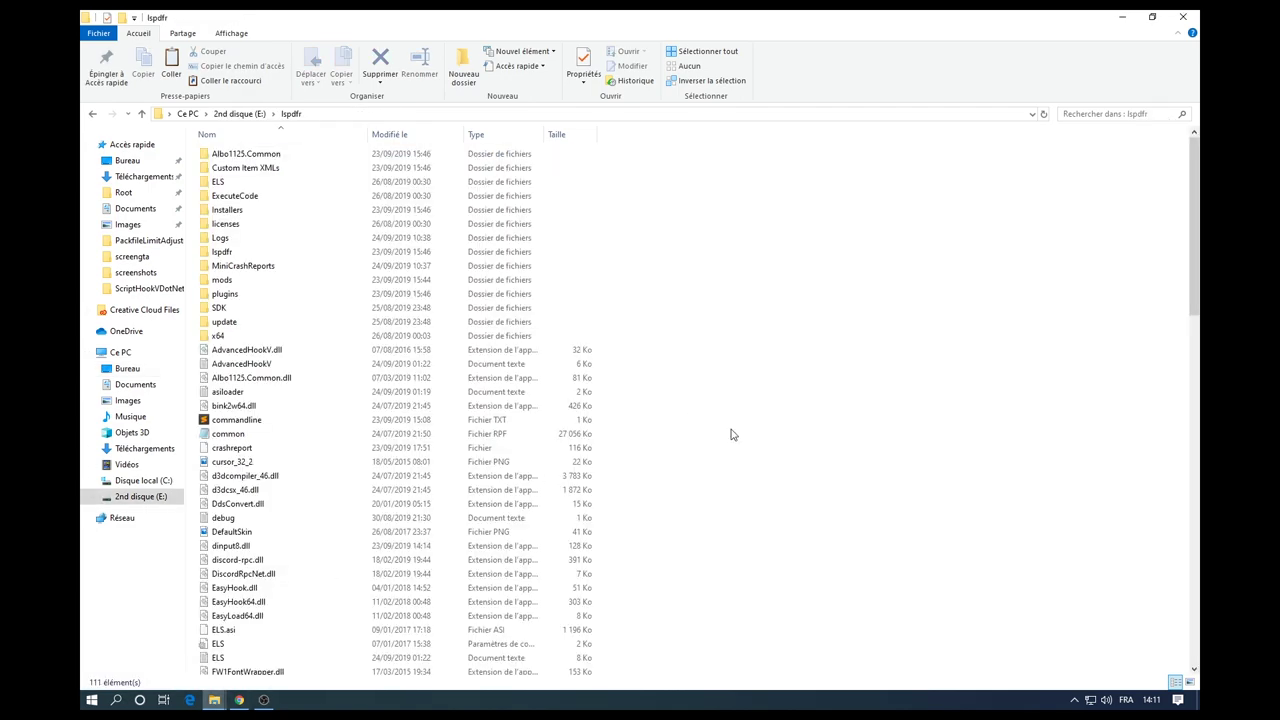
Switch to Chrome, close the Heap Limit Adjuster page and show the Gameconfig (1.0.1737.0) for Limitless Vehicles page.
{"action": "left_click", "coordinate": [249, 697]}
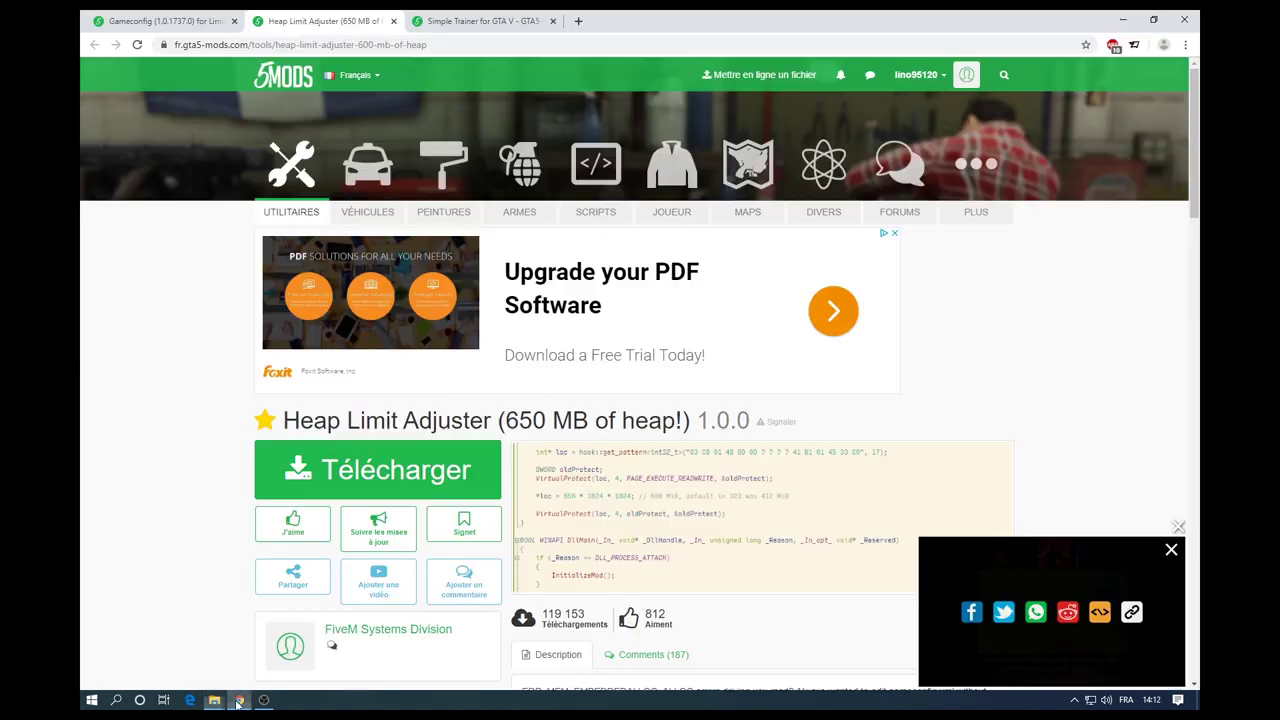
{"action": "left_click", "coordinate": [393, 21]}
{"action": "left_click", "coordinate": [160, 24]}
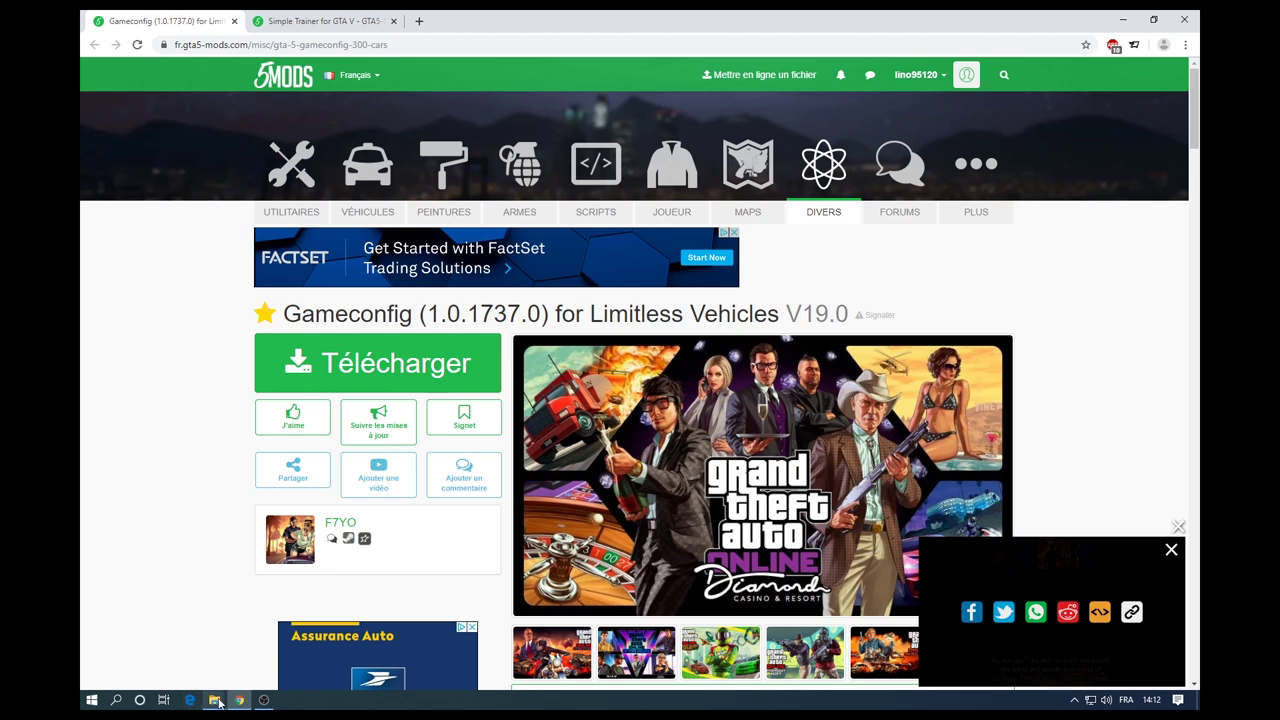
In File Explorer, open the 1x traffic 1xpeds (Means Gta base) folder under Gta Config For v 1.0.1737.0 and select gameconfig.
{"action": "mouse_move", "coordinate": [218, 703]}
{"action": "left_click", "coordinate": [295, 625]}
{"action": "key", "text": "alt+Up"}
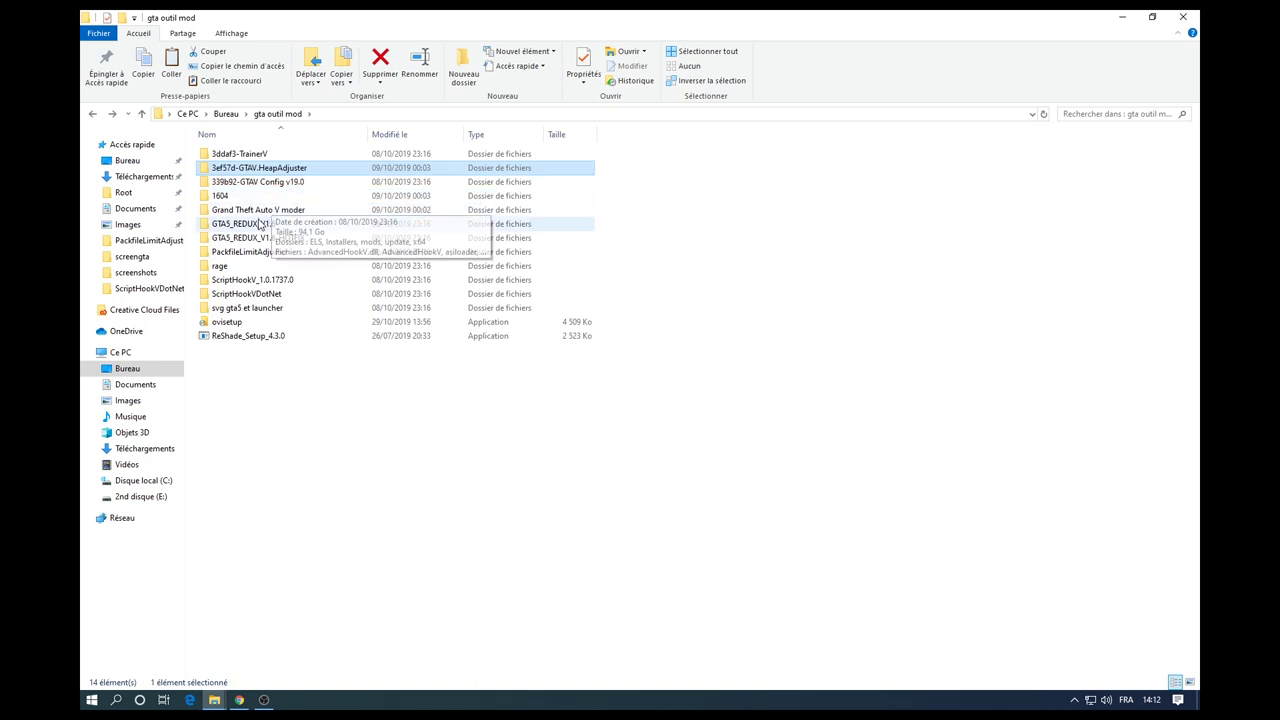
{"action": "double_click", "coordinate": [268, 189]}
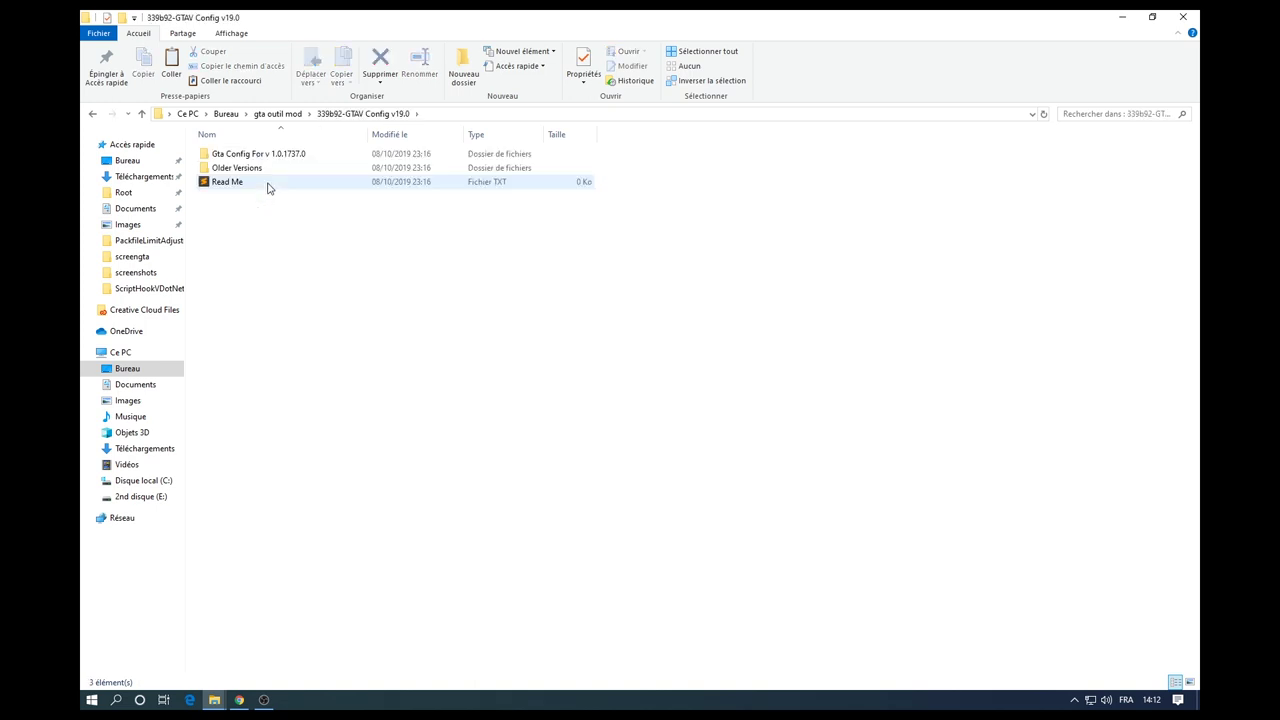
{"action": "double_click", "coordinate": [278, 155]}
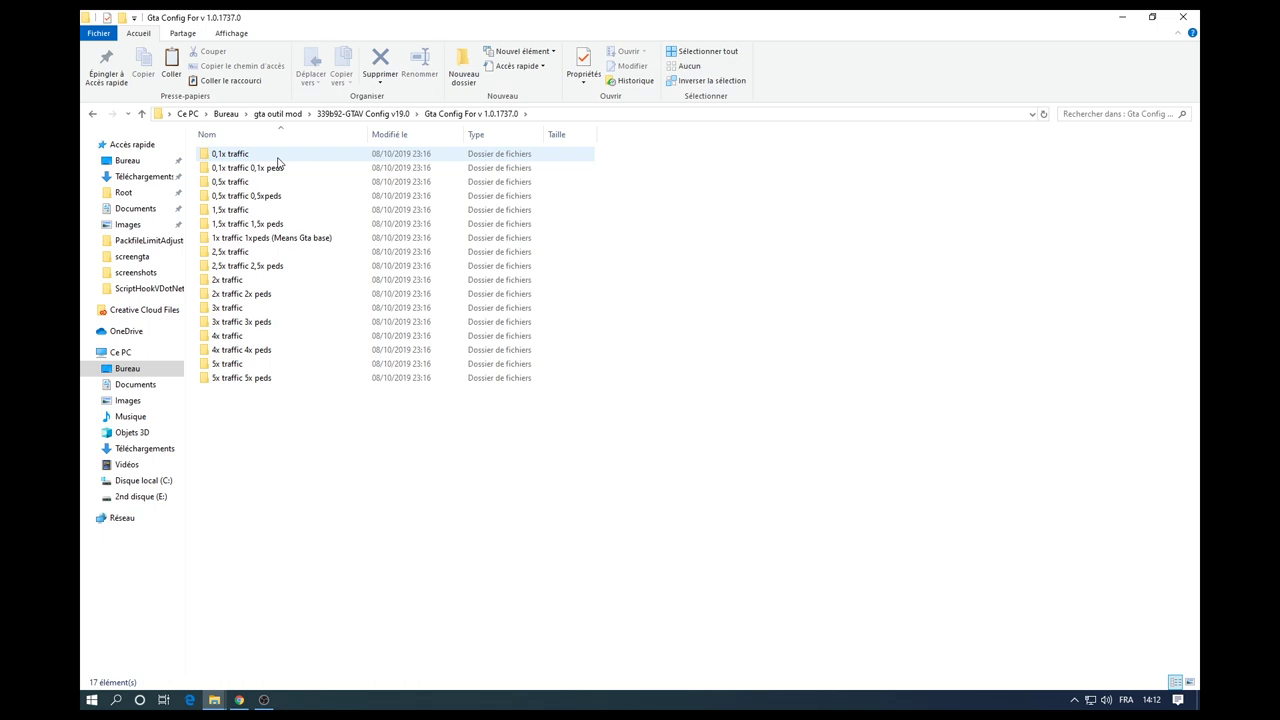
{"action": "double_click", "coordinate": [271, 240]}
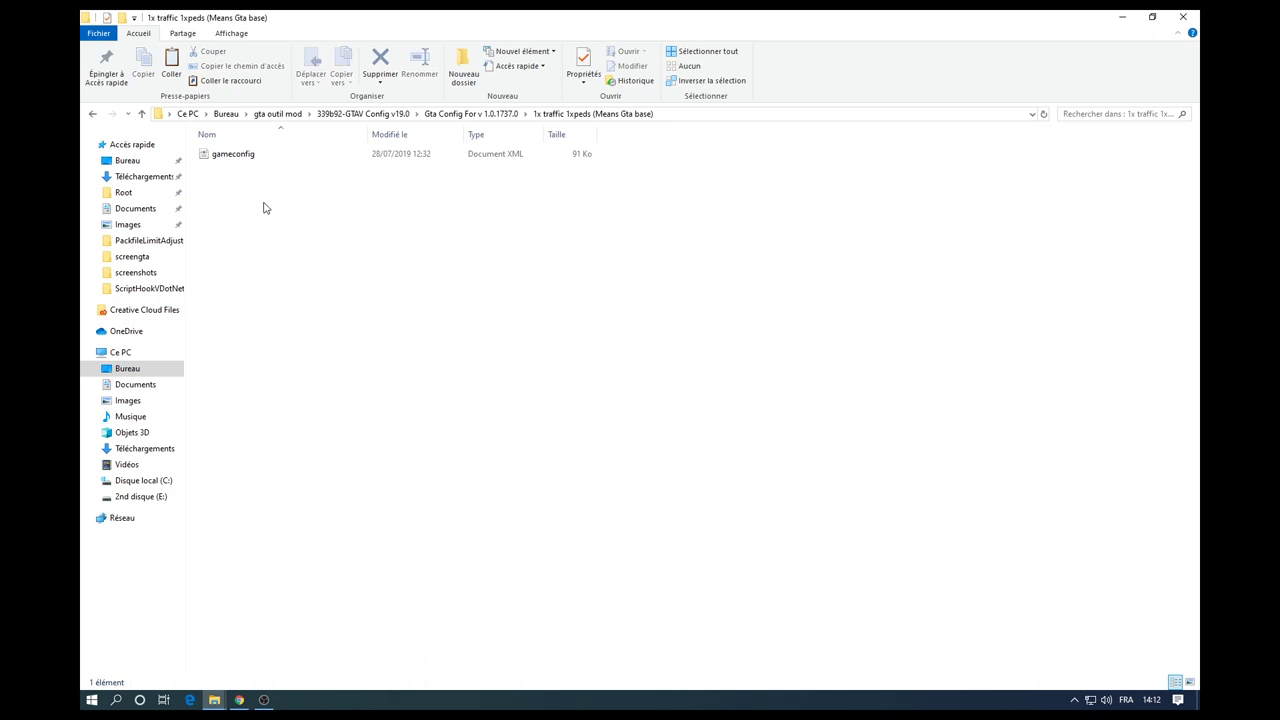
{"action": "left_click", "coordinate": [248, 155]}
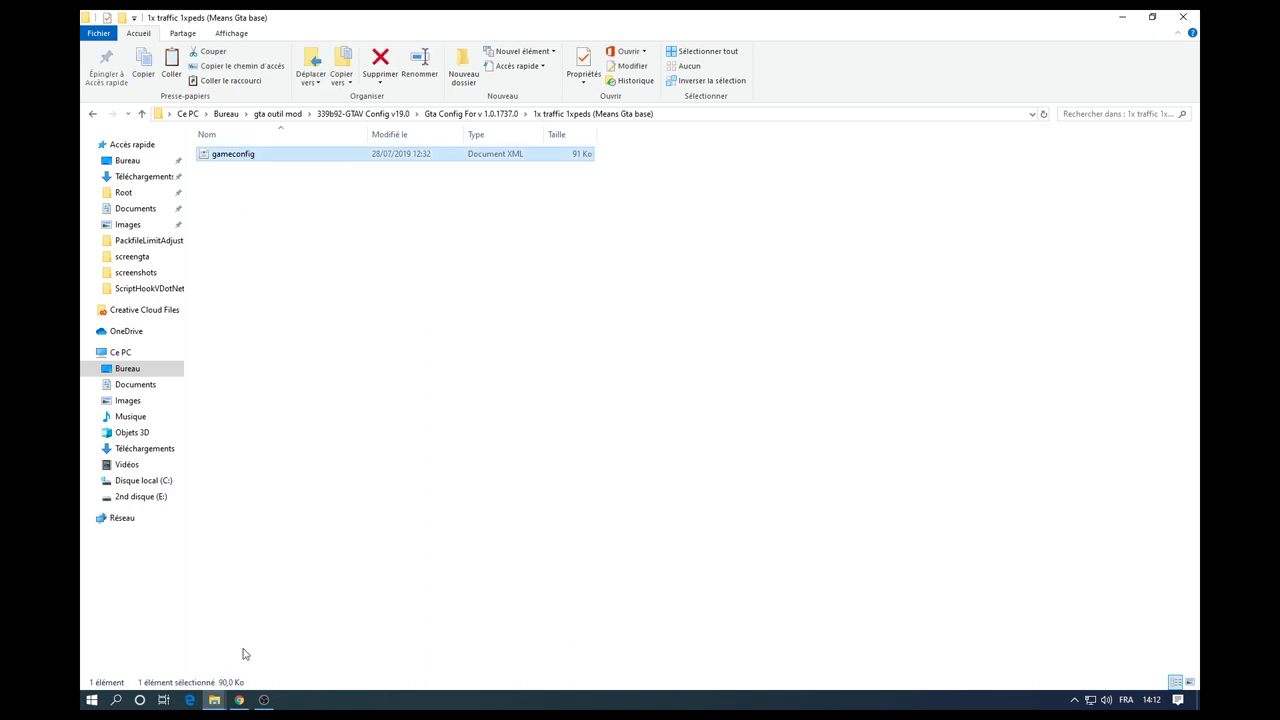
Minimize the open windows, launch OpenIV for GTA V from the desktop, and maximize its window.
{"action": "left_click", "coordinate": [1121, 15]}
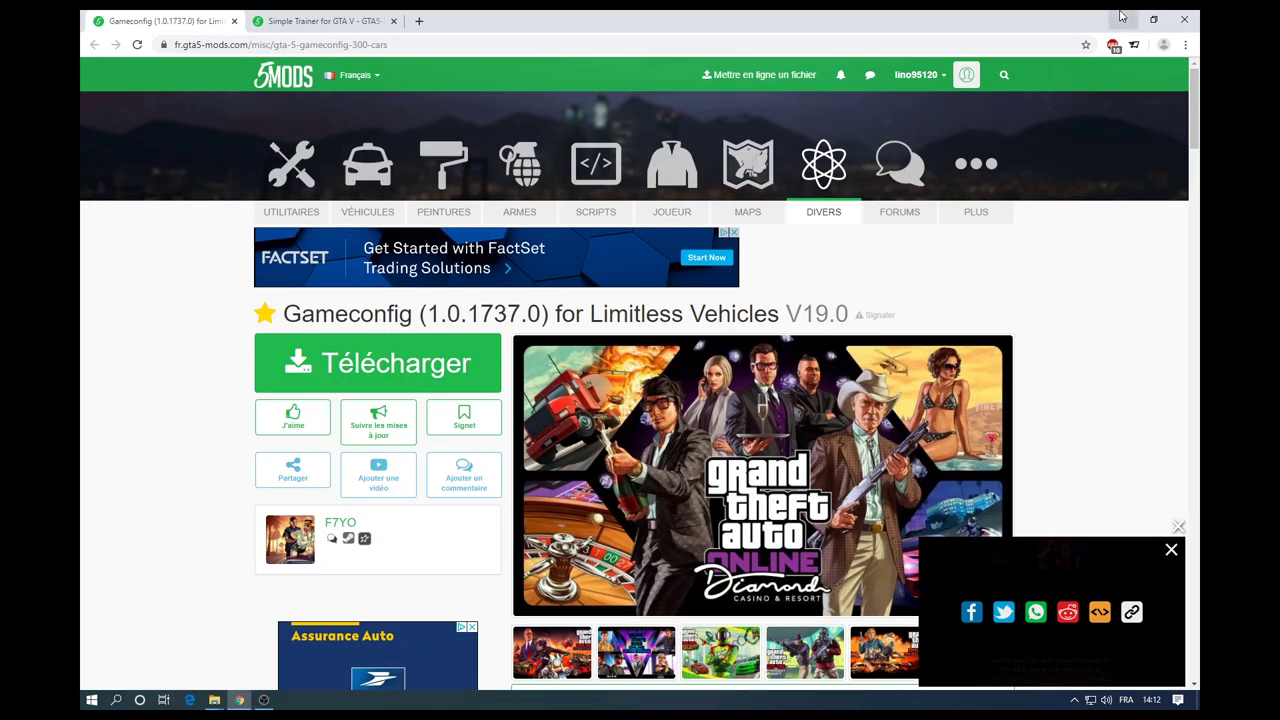
{"action": "left_click", "coordinate": [1121, 15]}
{"action": "left_click", "coordinate": [1121, 15]}
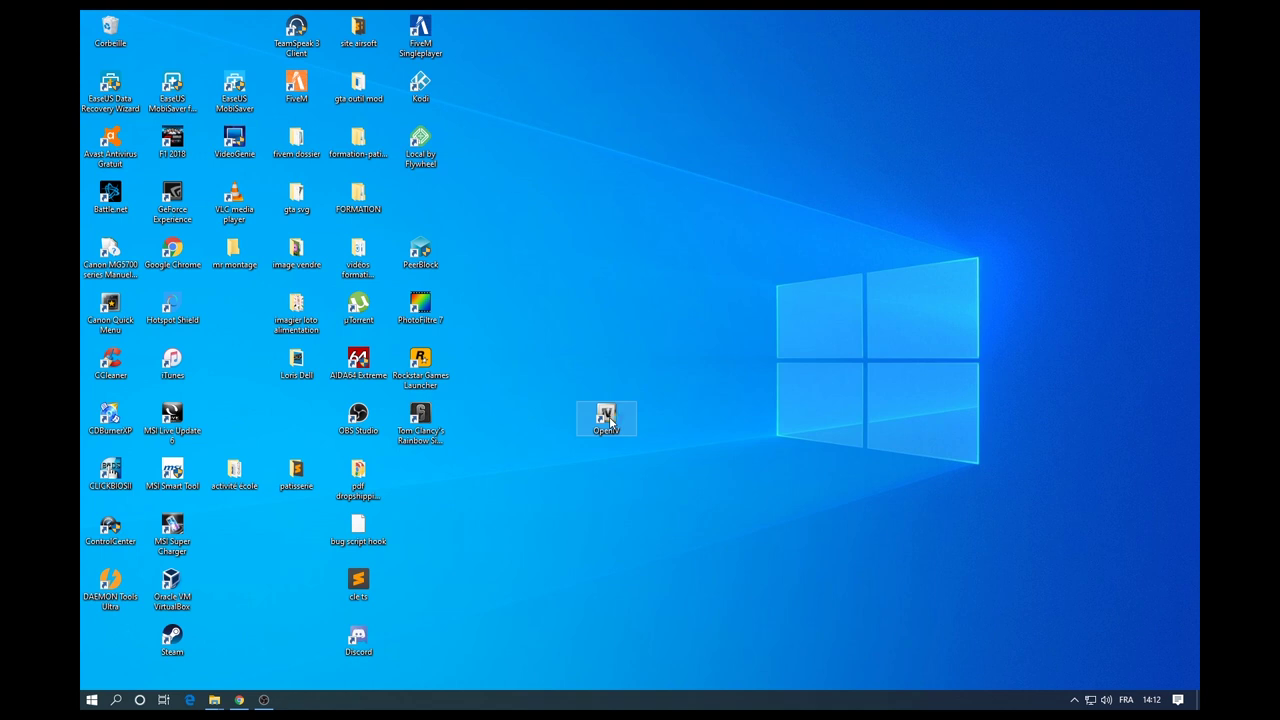
{"action": "double_click", "coordinate": [607, 418]}
{"action": "left_click", "coordinate": [570, 399]}
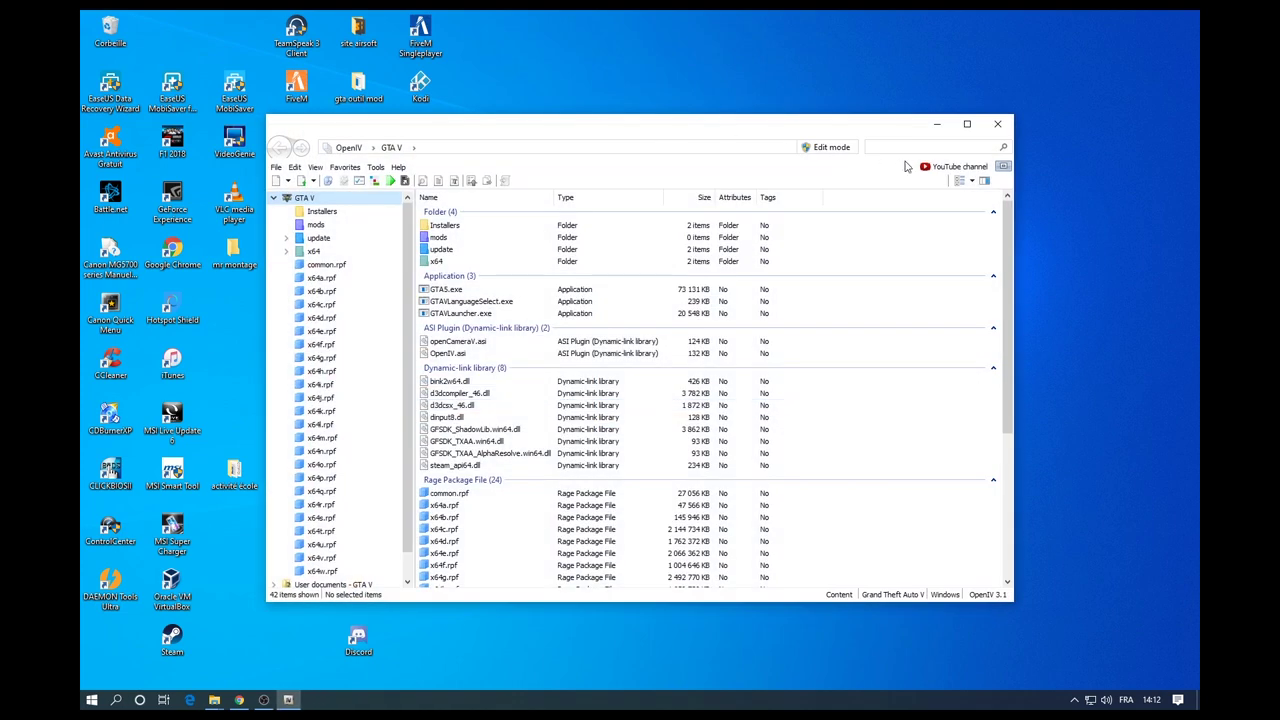
{"action": "left_click", "coordinate": [965, 125]}
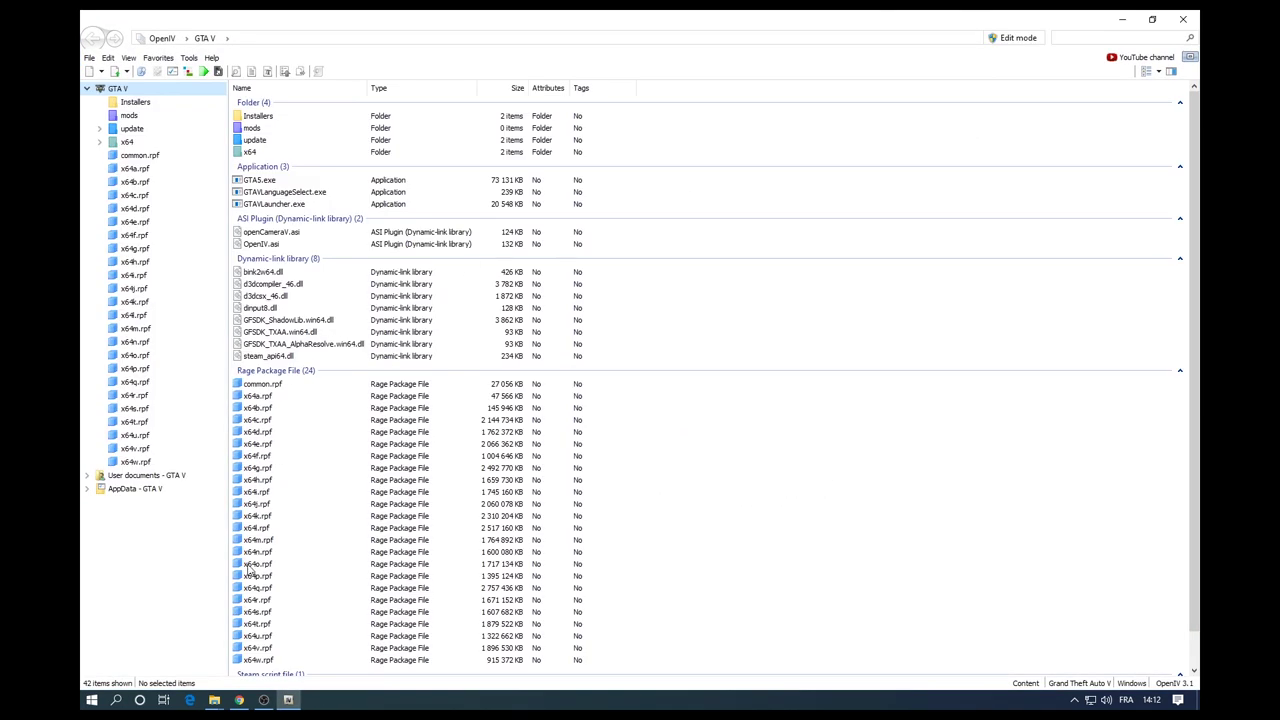
Go back to the 339b92-GTAV Config v19.0 folder in File Explorer, view its Read Me file and close it.
{"action": "left_click", "coordinate": [240, 702]}
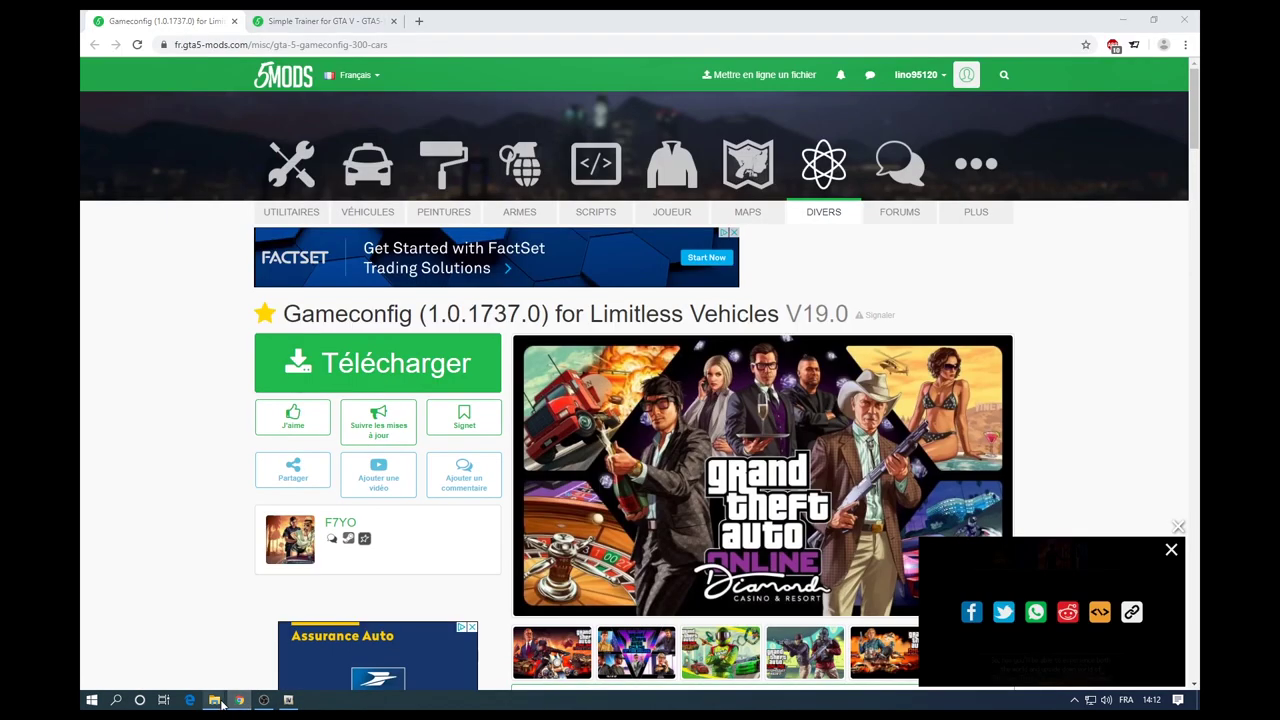
{"action": "mouse_move", "coordinate": [216, 702]}
{"action": "left_click", "coordinate": [281, 656]}
{"action": "key", "text": "BackSpace"}
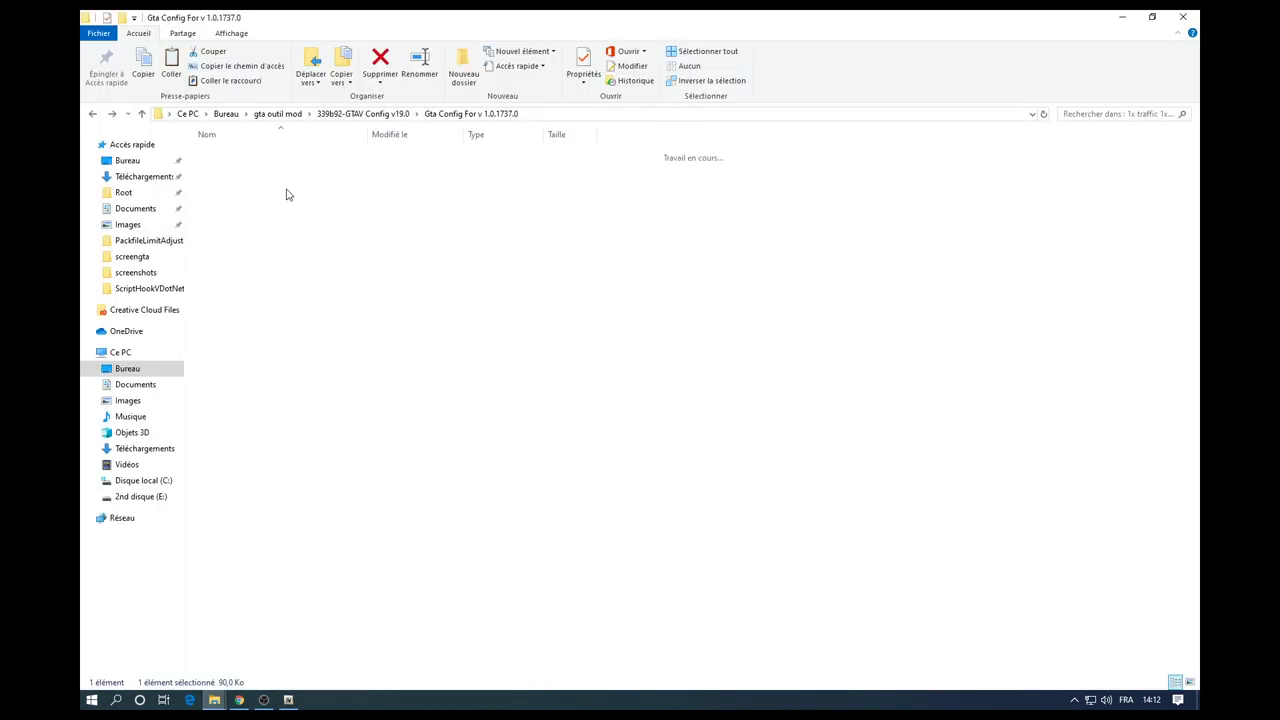
{"action": "key", "text": "BackSpace"}
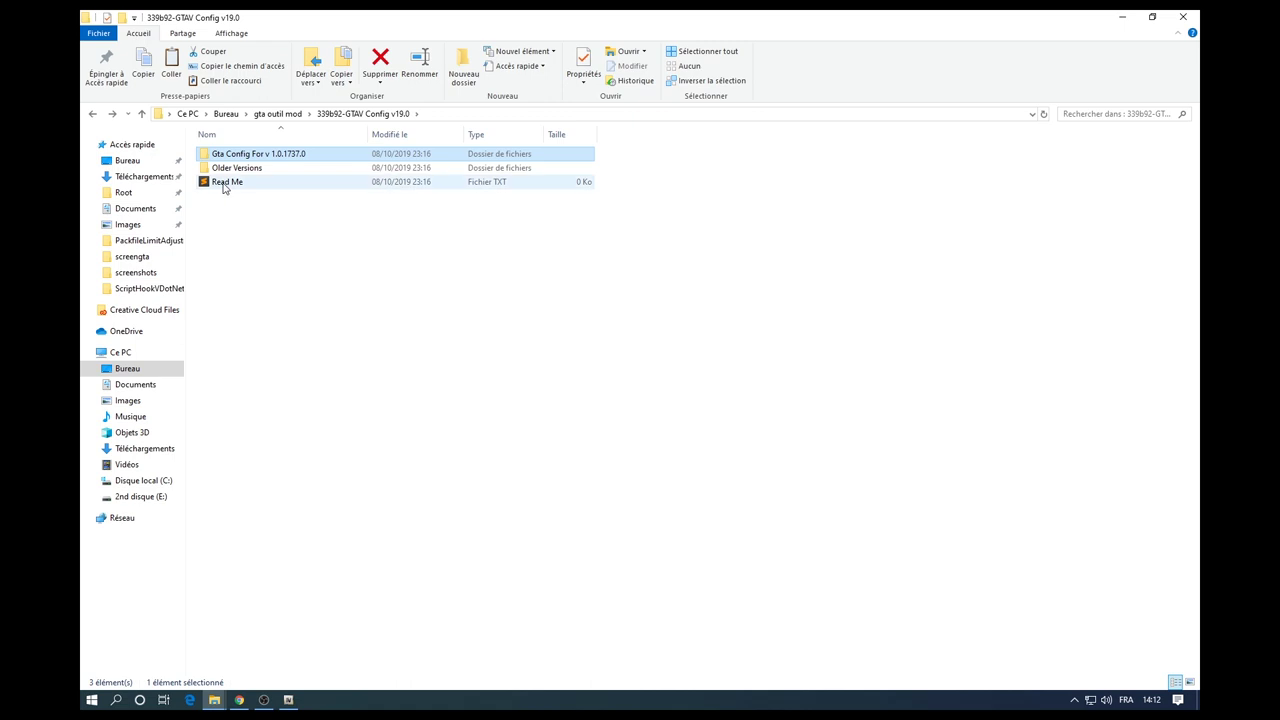
{"action": "double_click", "coordinate": [224, 183]}
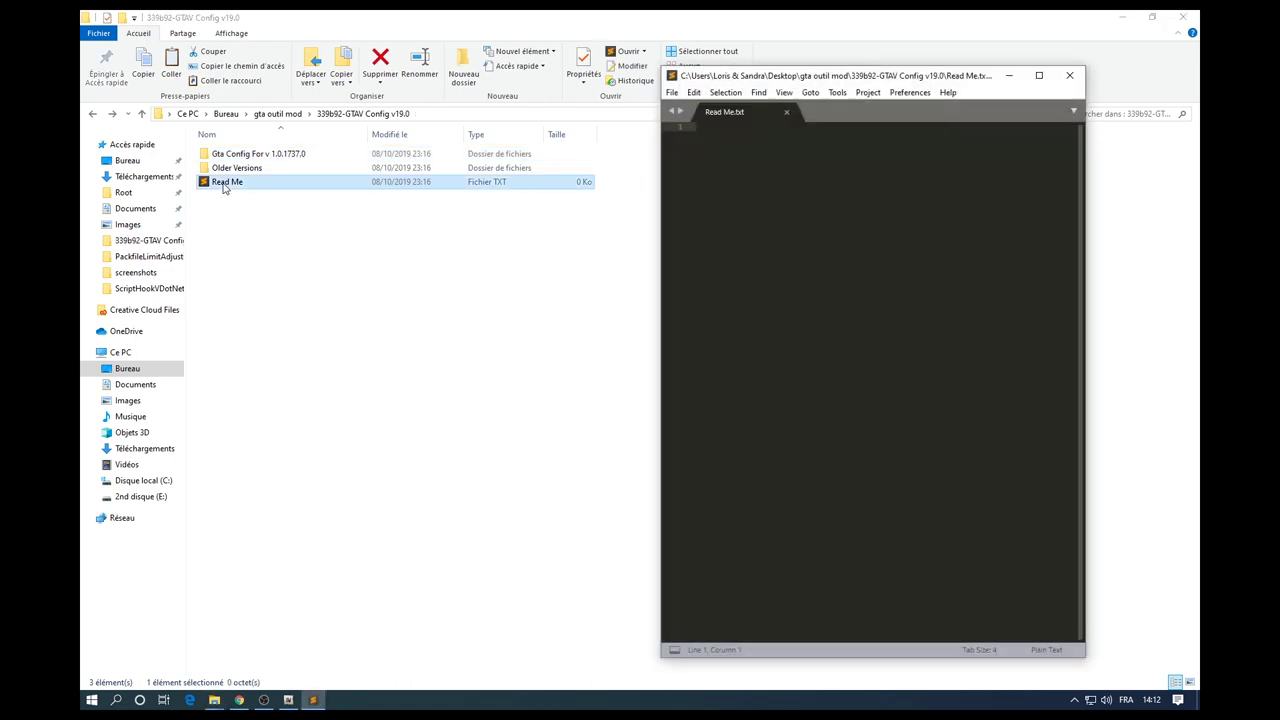
{"action": "left_click", "coordinate": [786, 114]}
{"action": "left_click", "coordinate": [1070, 75]}
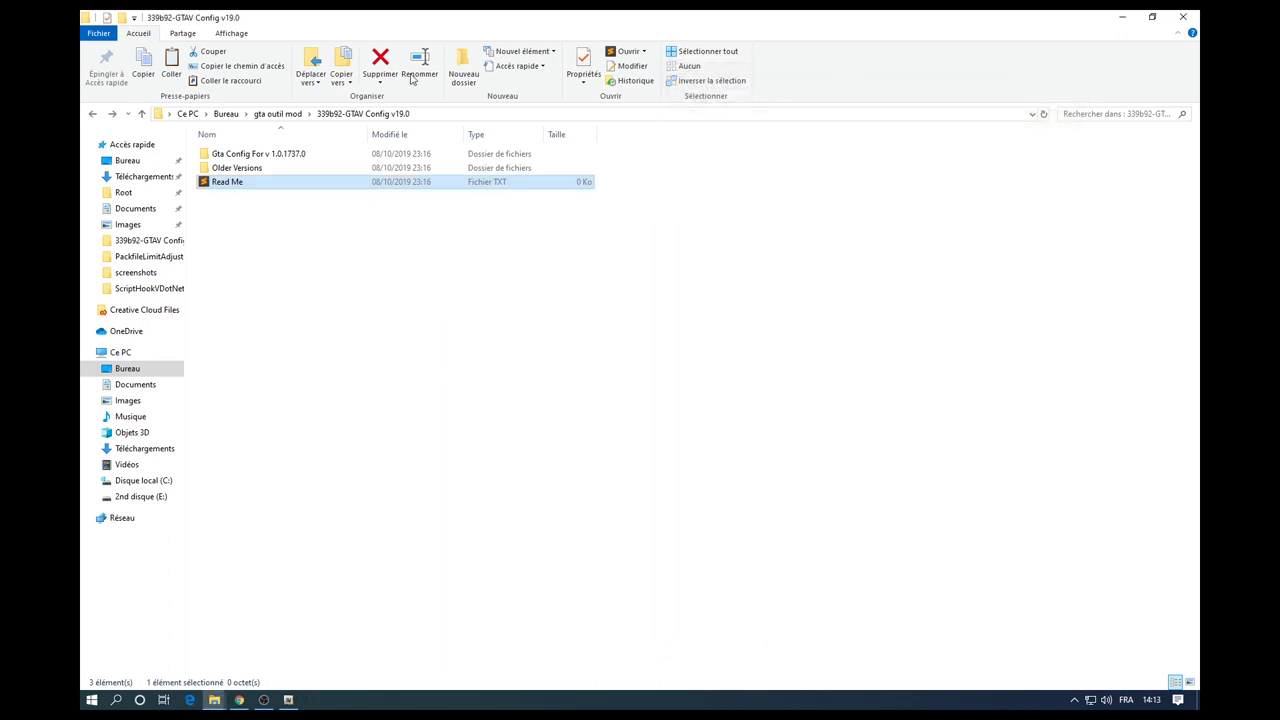
Examine the Older Versions configs, including v3.5 For 1.0.791.2 and the 1,5x traffic 1,5x peds folder of v18.5, and return to Bureau.
{"action": "double_click", "coordinate": [250, 168]}
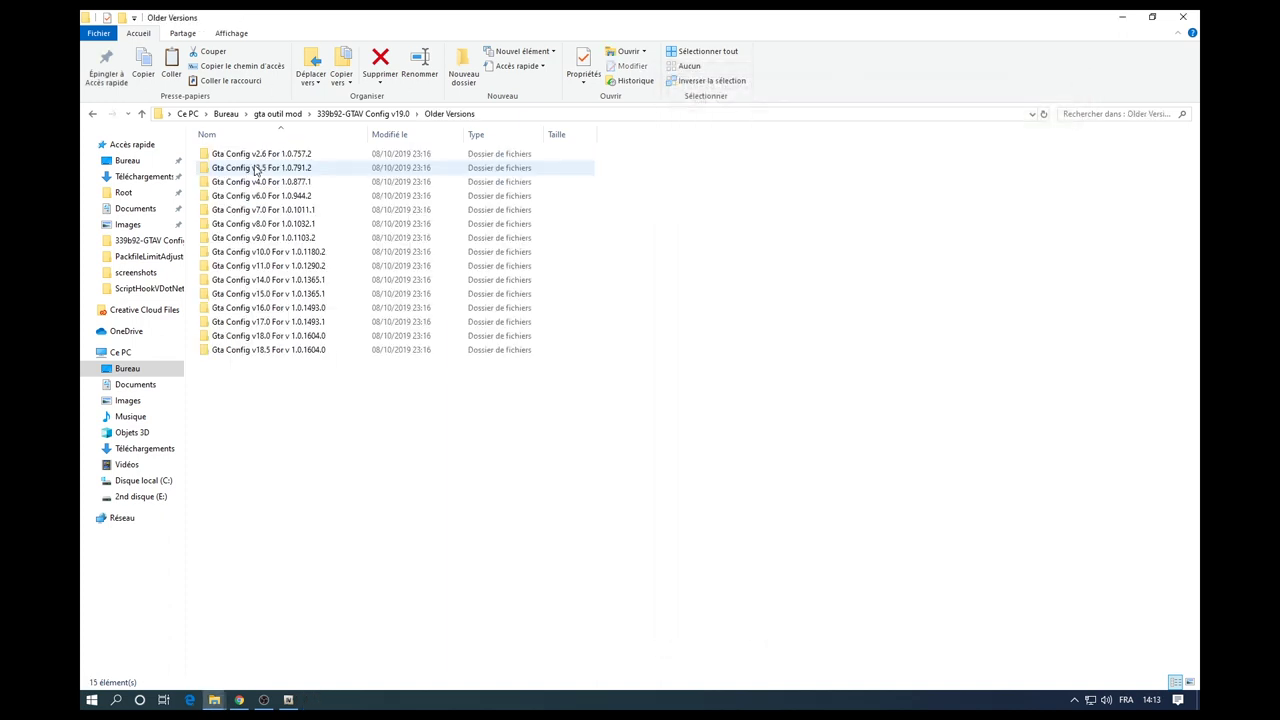
{"action": "left_click", "coordinate": [248, 170]}
{"action": "double_click", "coordinate": [248, 170]}
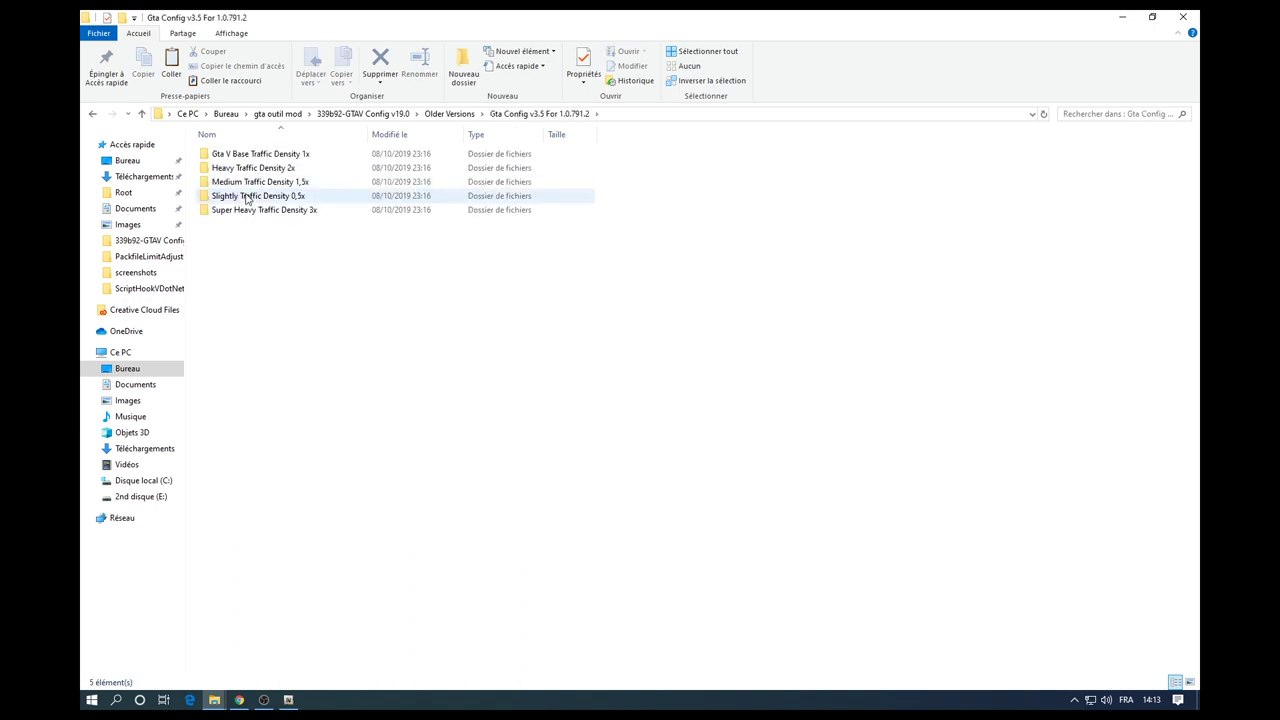
{"action": "key", "text": "alt+Left"}
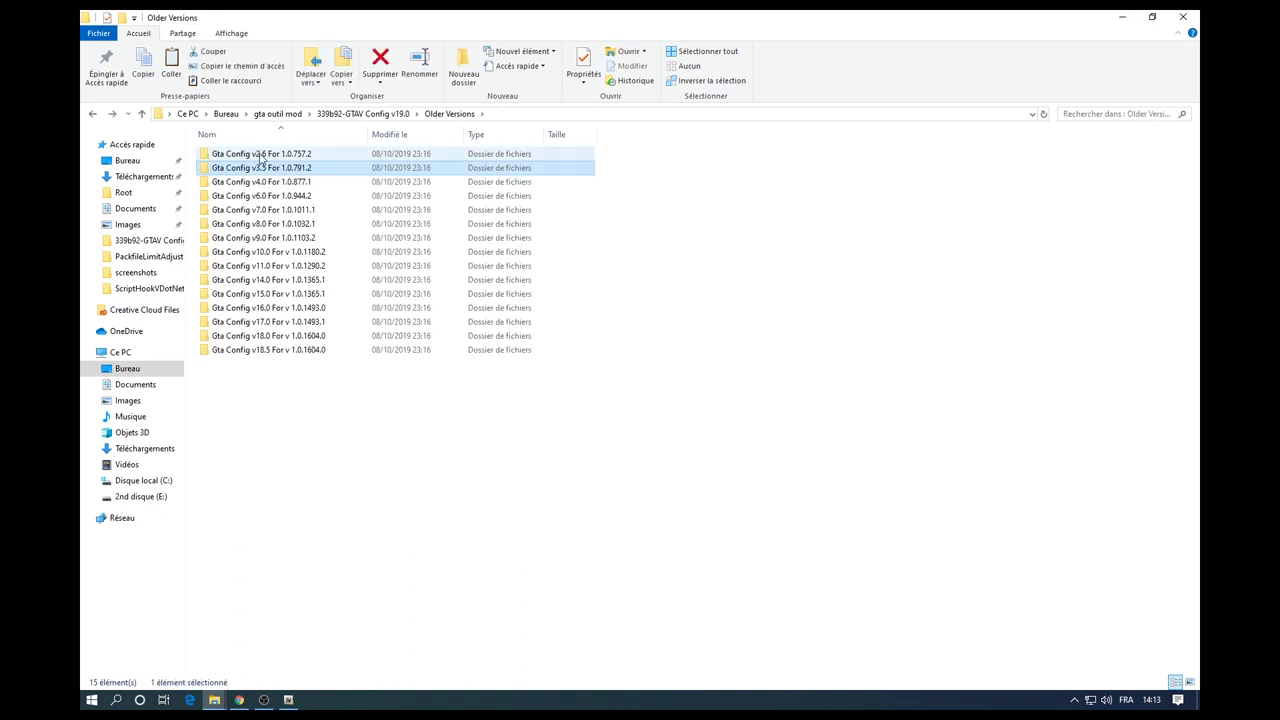
{"action": "double_click", "coordinate": [263, 350]}
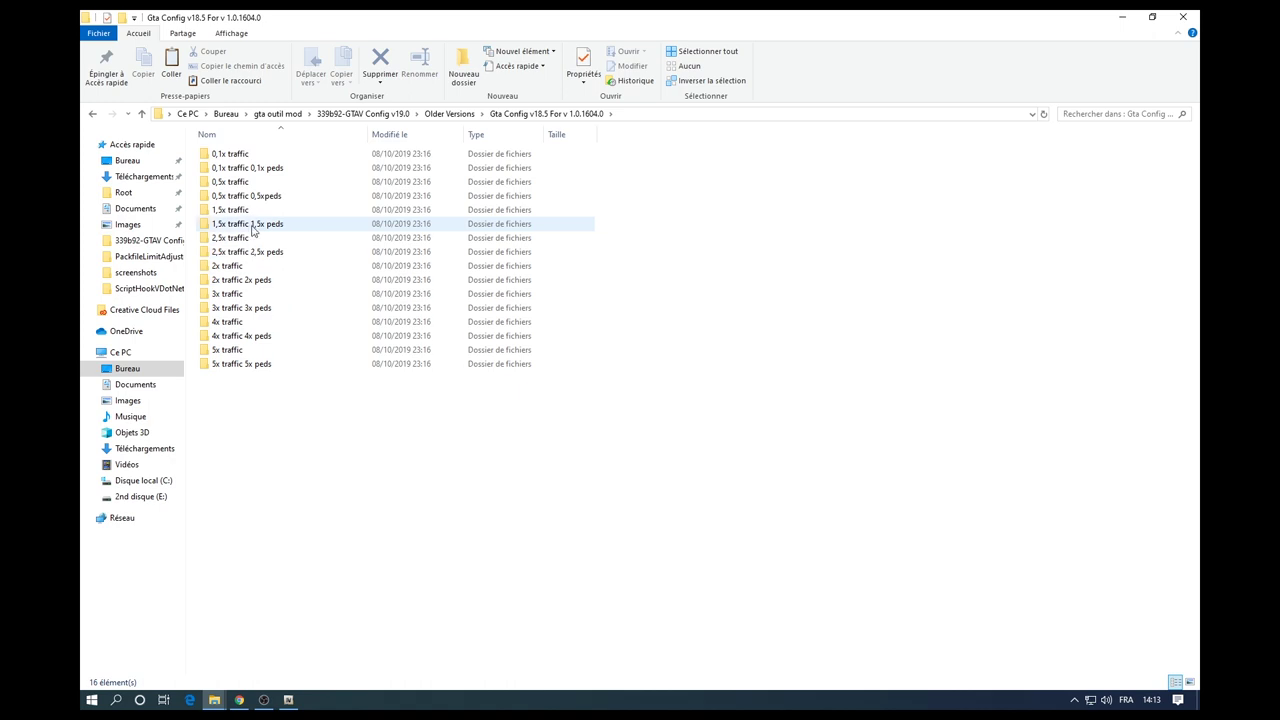
{"action": "double_click", "coordinate": [240, 224]}
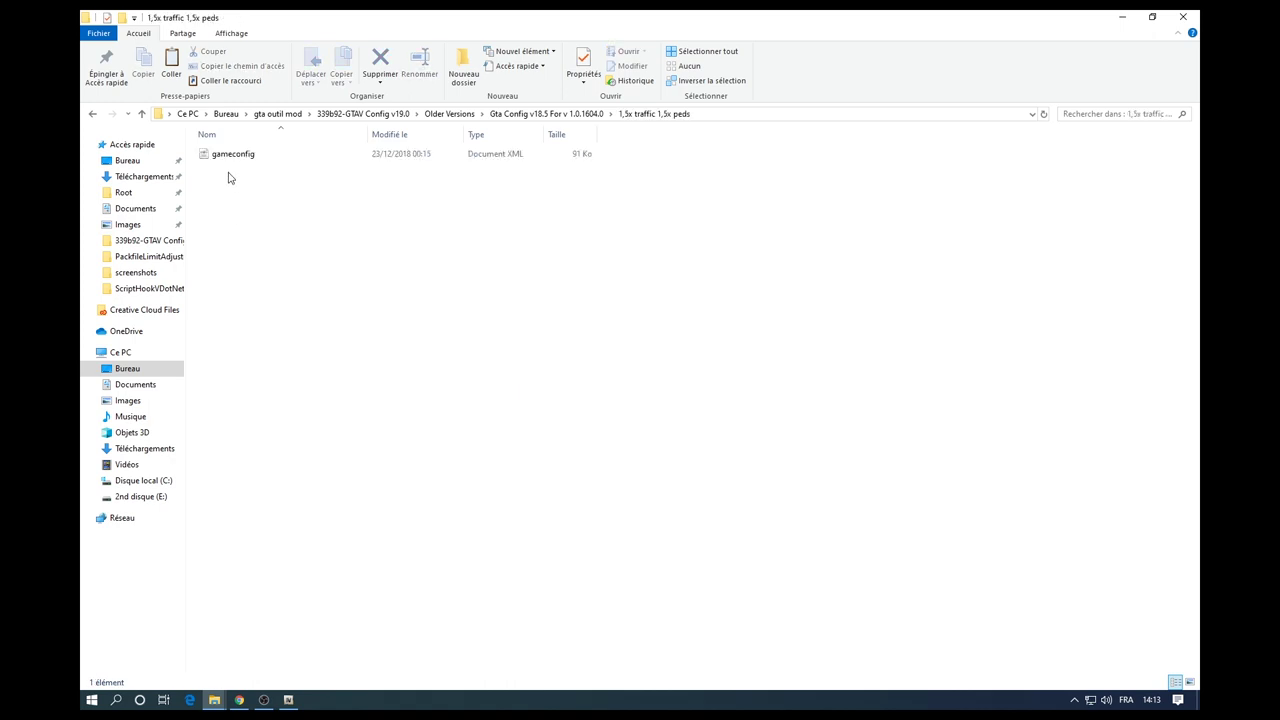
{"action": "key", "text": "alt+Up"}
{"action": "key", "text": "alt+Up"}
{"action": "key", "text": "alt+Up"}
{"action": "key", "text": "alt+Up"}
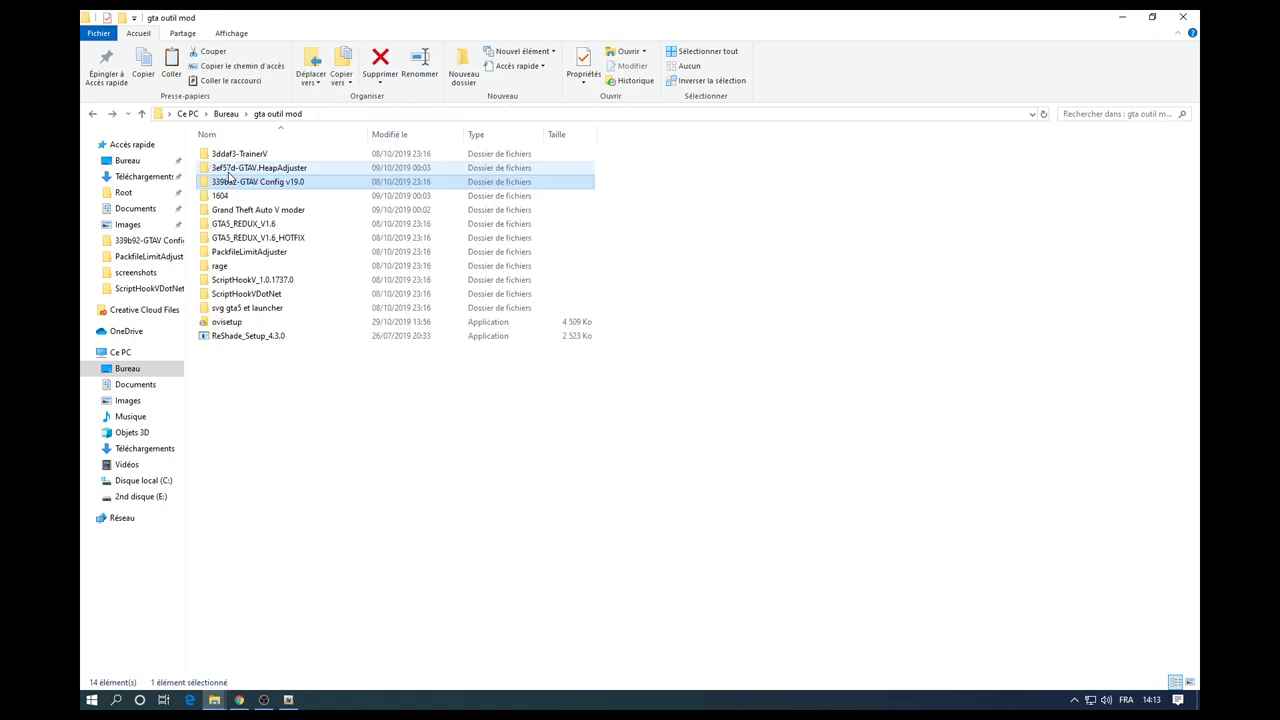
{"action": "key", "text": "alt+Up"}
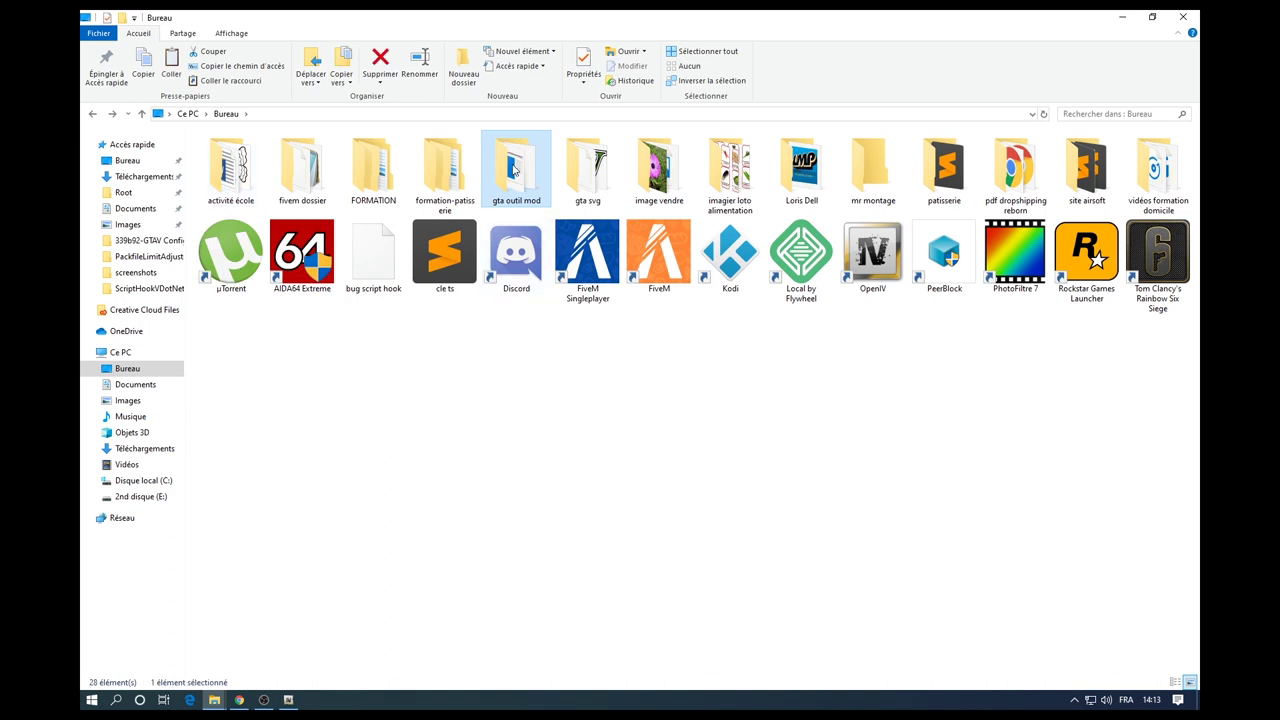
From gta outil mod, reopen the 1x traffic 1xpeds (Means Gta base) folder under Gta Config For v 1.0.1737.0.
{"action": "double_click", "coordinate": [516, 170]}
{"action": "double_click", "coordinate": [285, 182]}
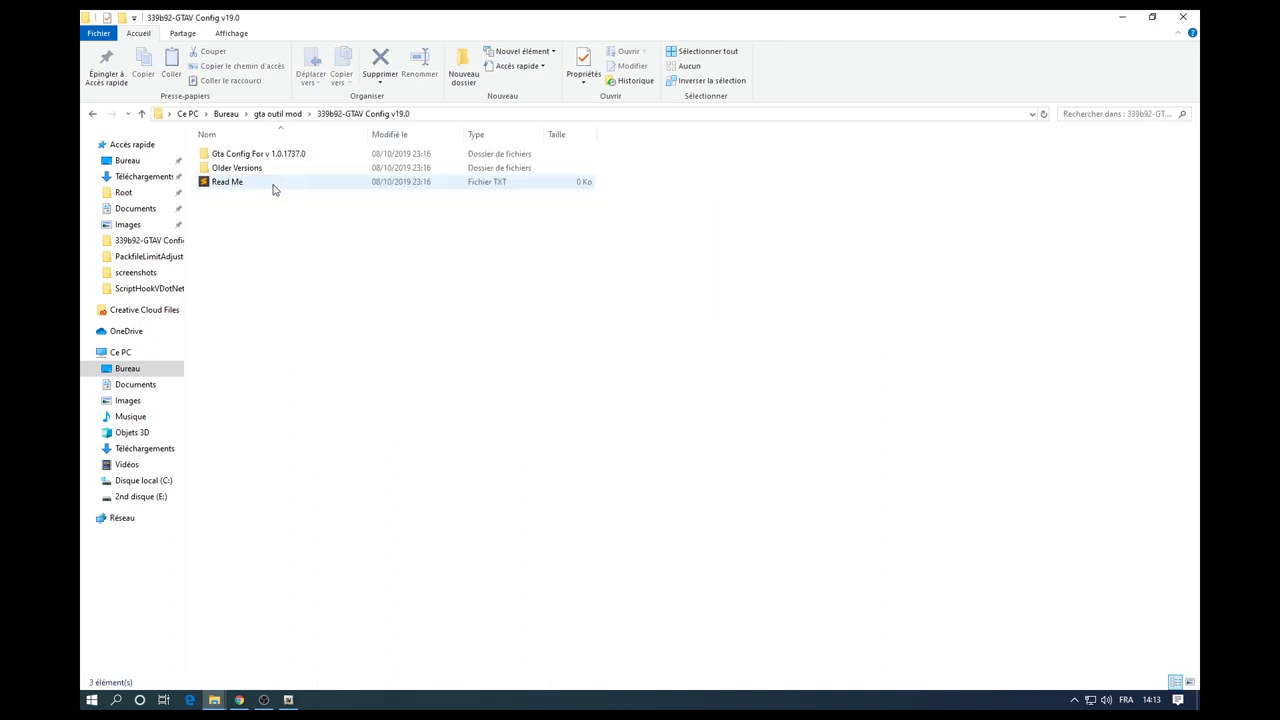
{"action": "double_click", "coordinate": [285, 154]}
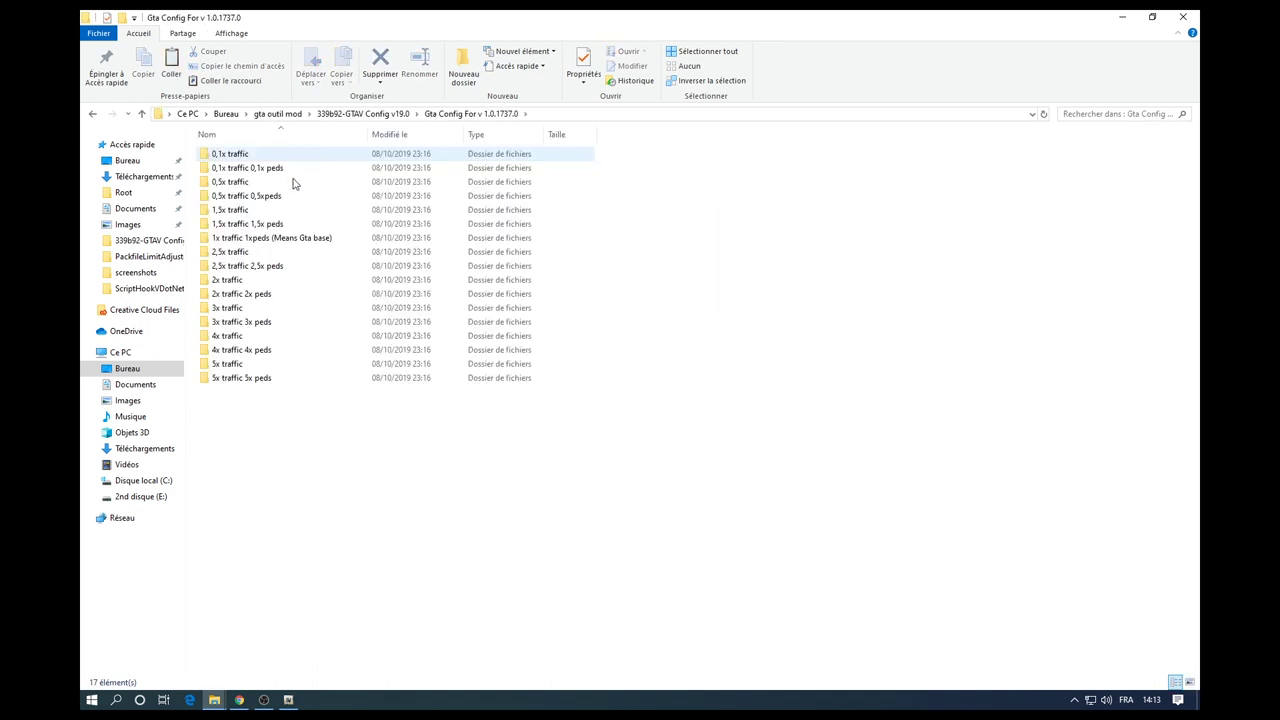
{"action": "double_click", "coordinate": [278, 239]}
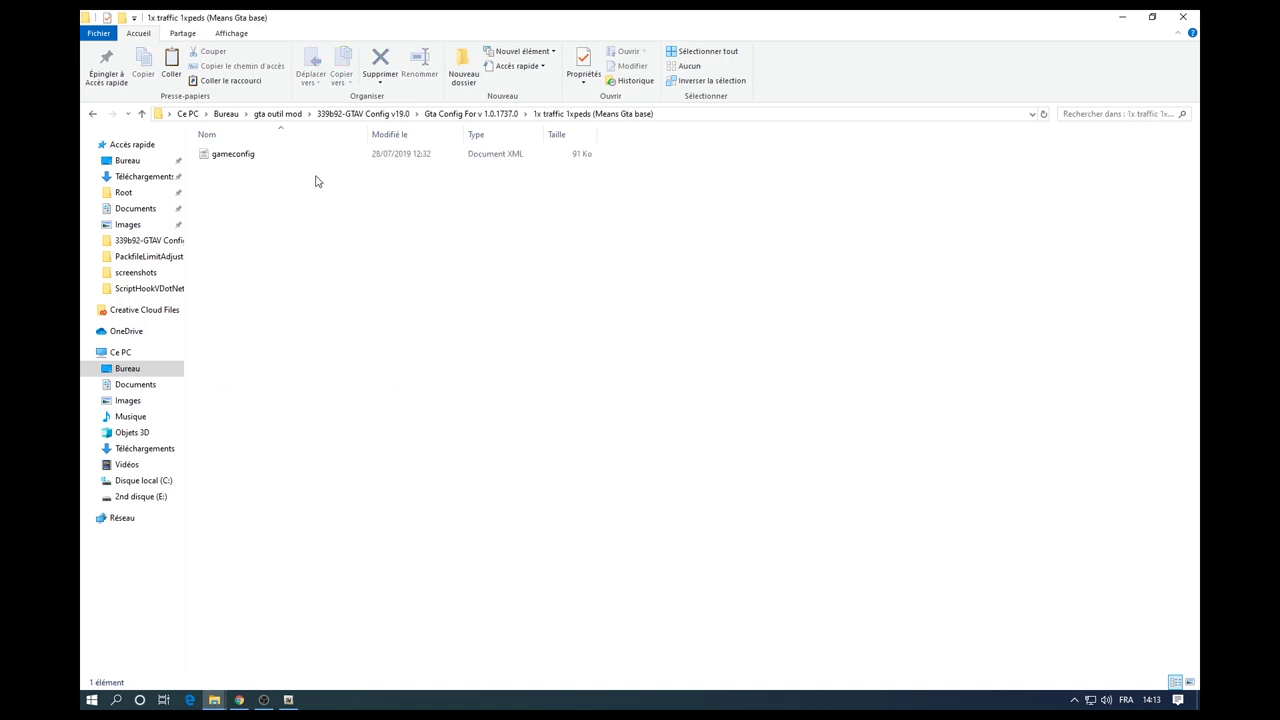
{"action": "right_click", "coordinate": [315, 180]}
{"action": "mouse_move", "coordinate": [372, 358]}
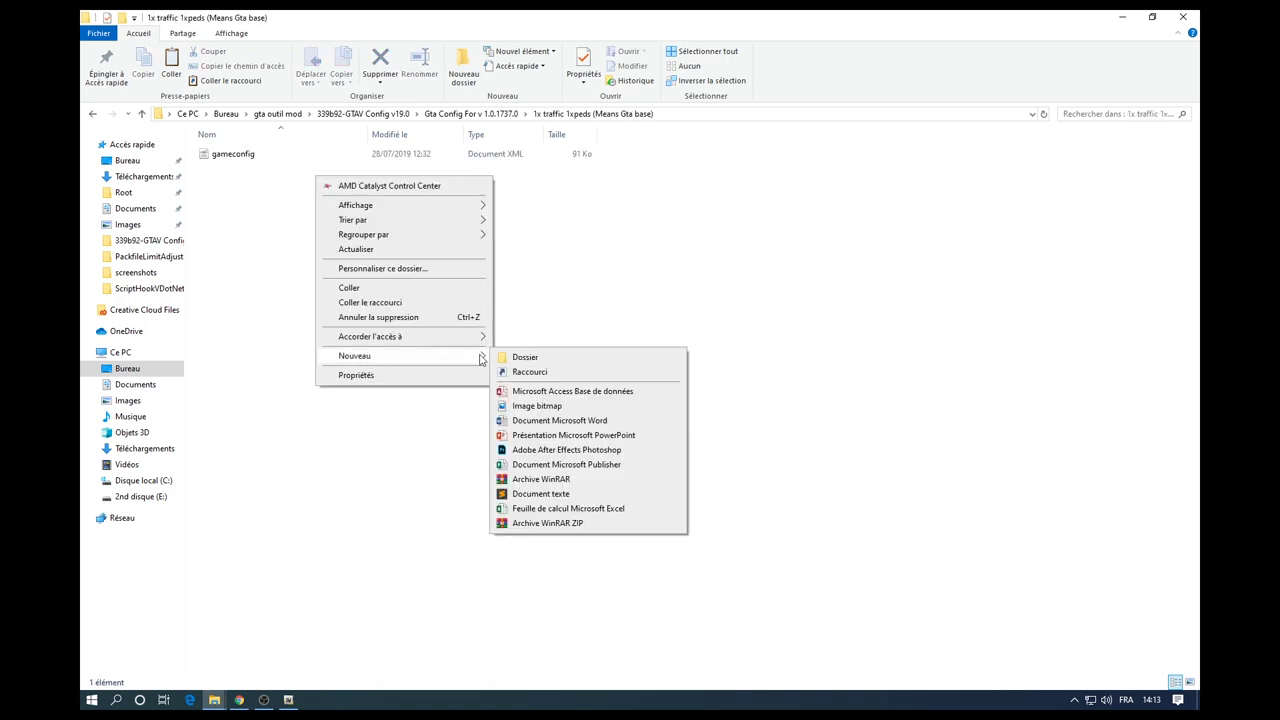
{"action": "left_click", "coordinate": [272, 503]}
Switch to OpenIV, select x64a.rpf in the GTA V root, and return to the gameconfig folder in File Explorer.
{"action": "left_click", "coordinate": [288, 700]}
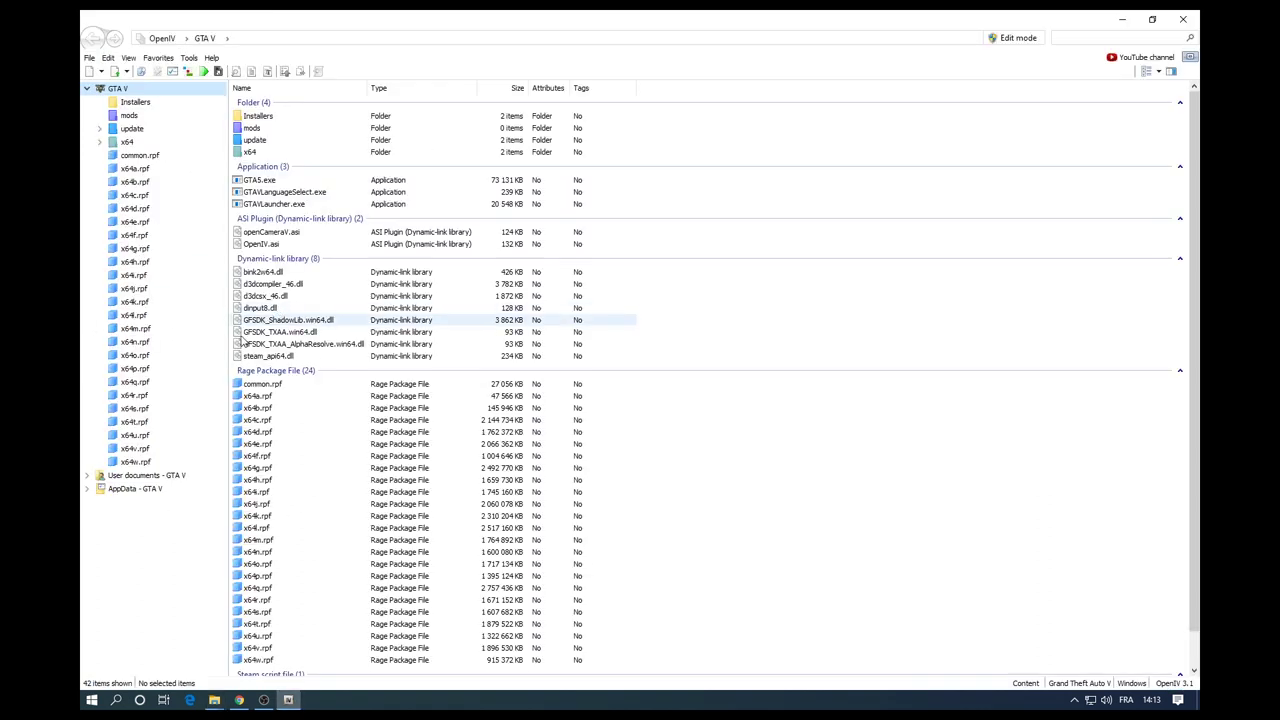
{"action": "left_click", "coordinate": [269, 397]}
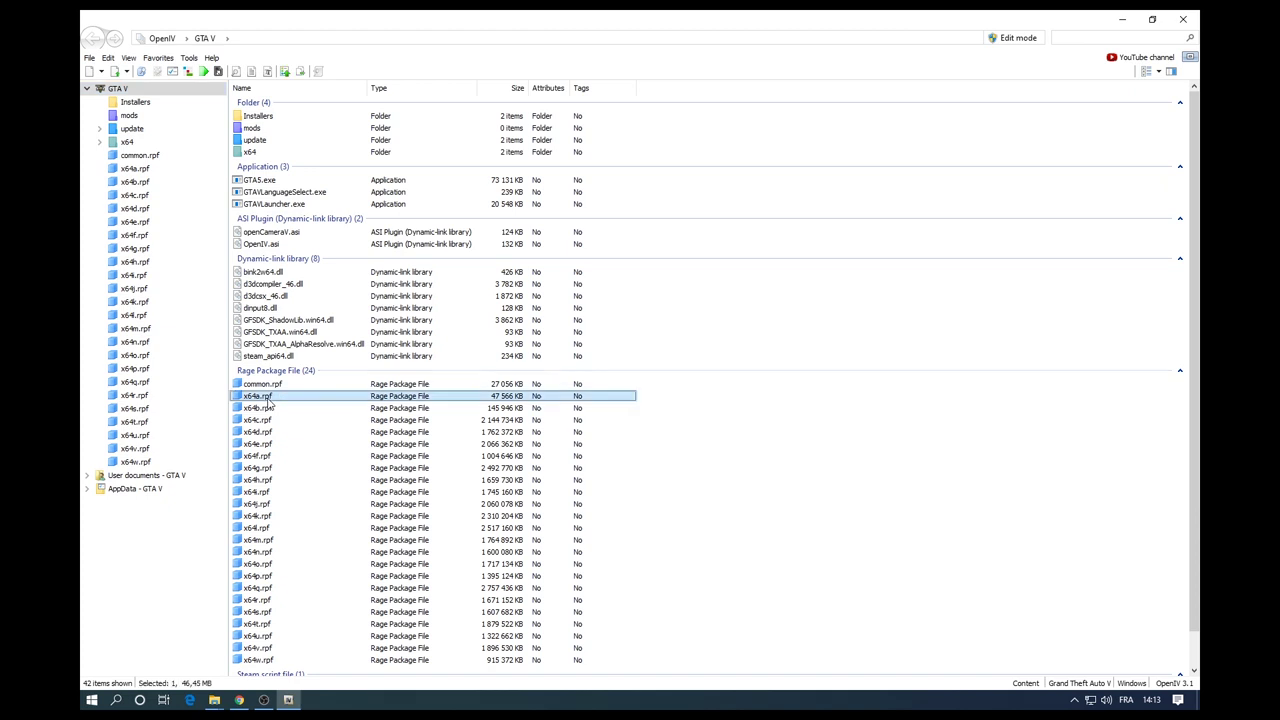
{"action": "left_click", "coordinate": [214, 700]}
{"action": "left_click", "coordinate": [277, 627]}
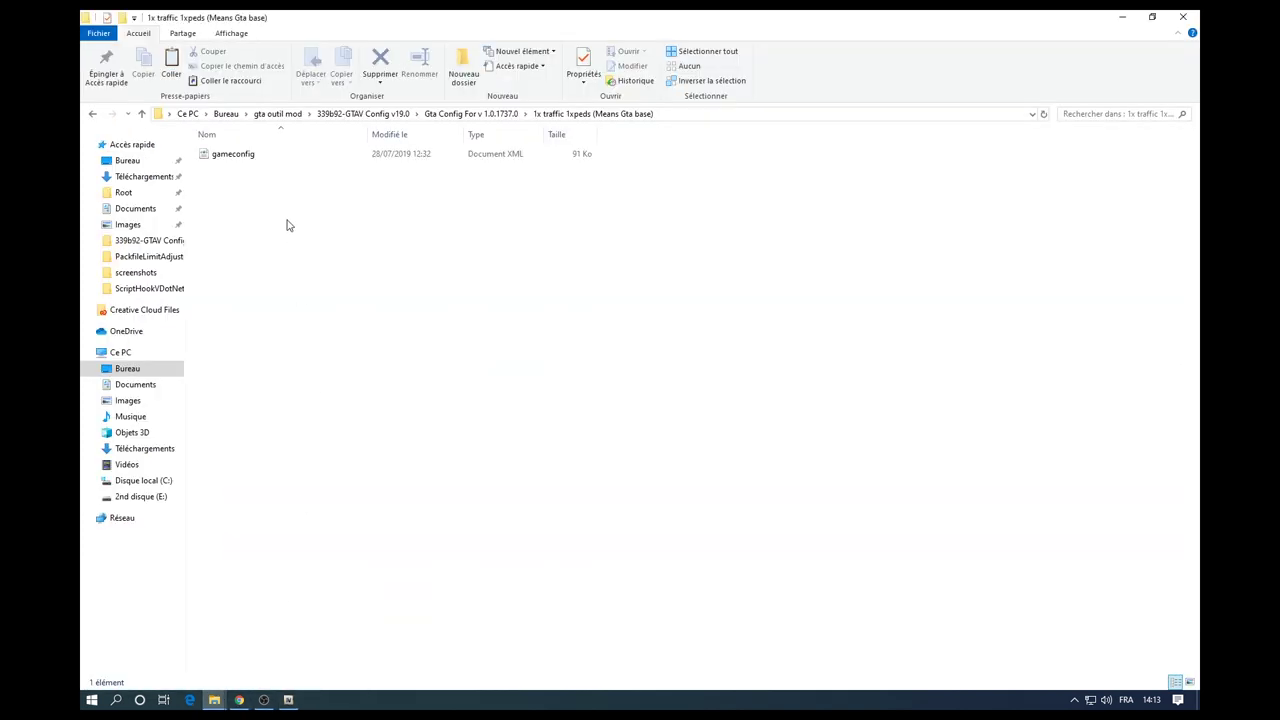
Create a folder named svg game config beside the gameconfig file, and delete it again.
{"action": "right_click", "coordinate": [286, 224]}
{"action": "mouse_move", "coordinate": [329, 401]}
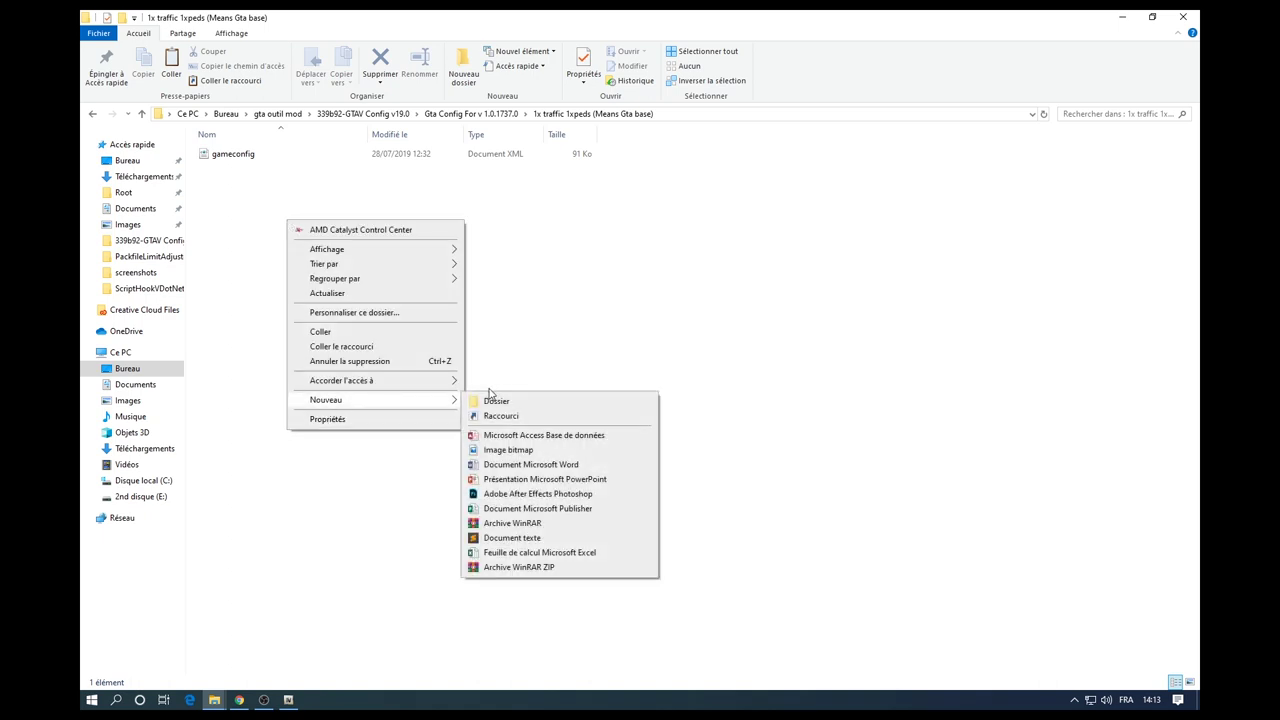
{"action": "left_click", "coordinate": [518, 401]}
{"action": "type", "text": "svg ga"}
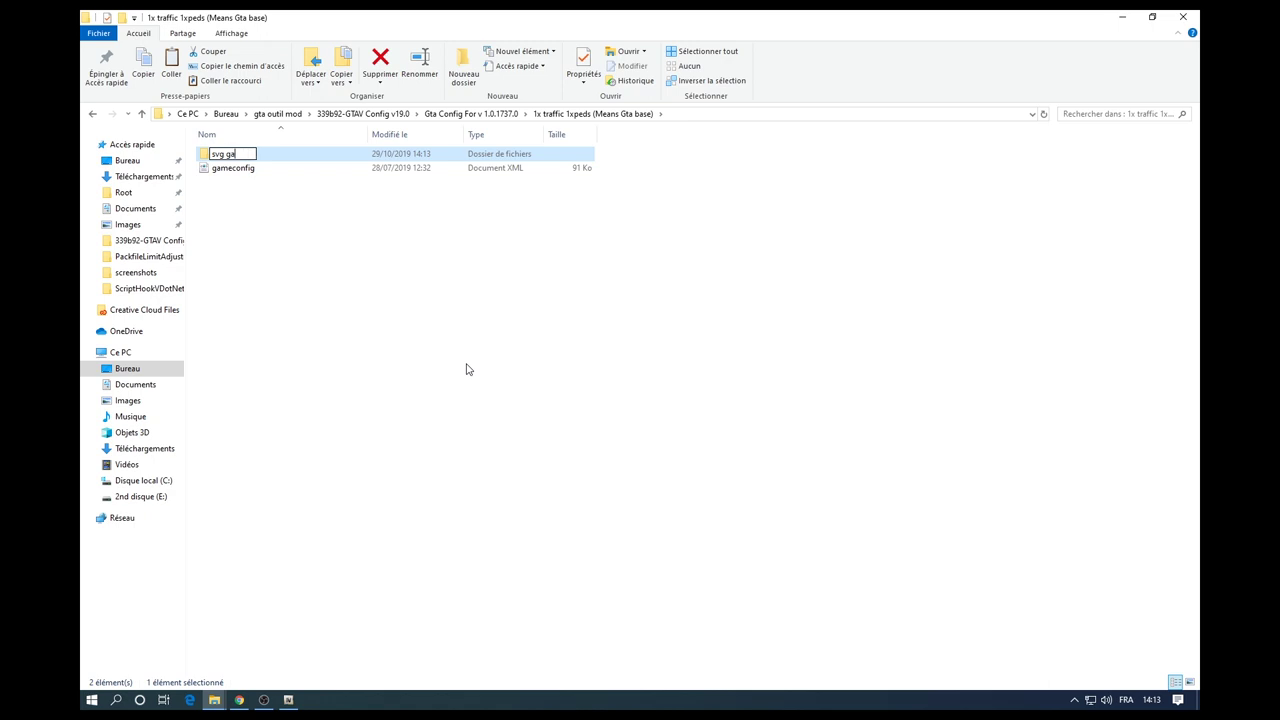
{"action": "type", "text": "me config"}
{"action": "left_click", "coordinate": [373, 157]}
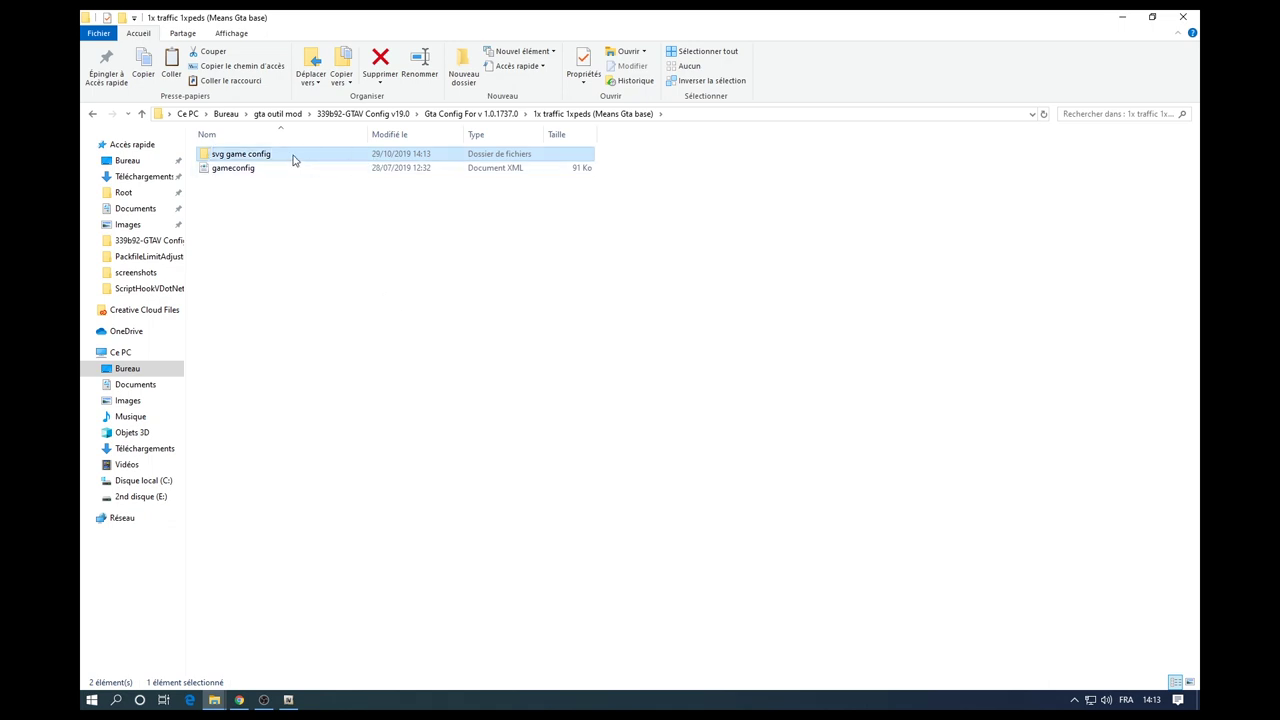
{"action": "key", "text": "Delete"}
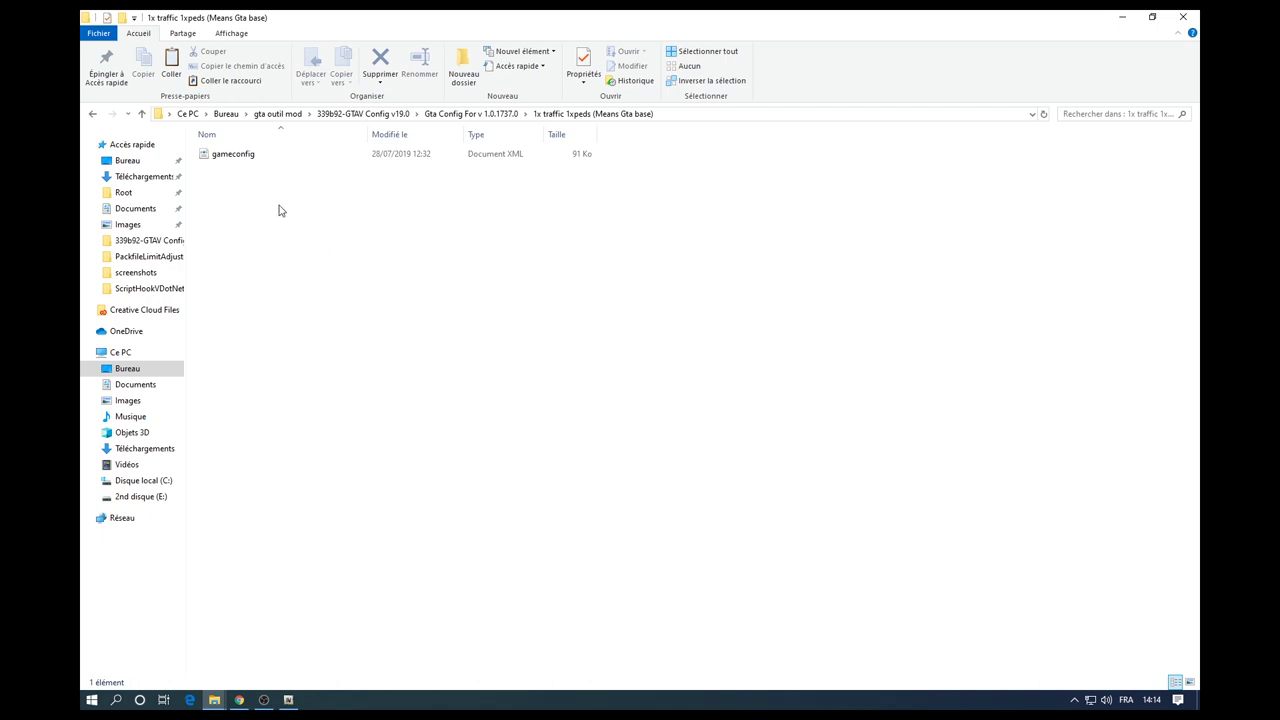
Select the gameconfig file, switch to OpenIV and enable edit mode for the GTA V folder.
{"action": "left_click", "coordinate": [258, 155]}
{"action": "left_click", "coordinate": [288, 699]}
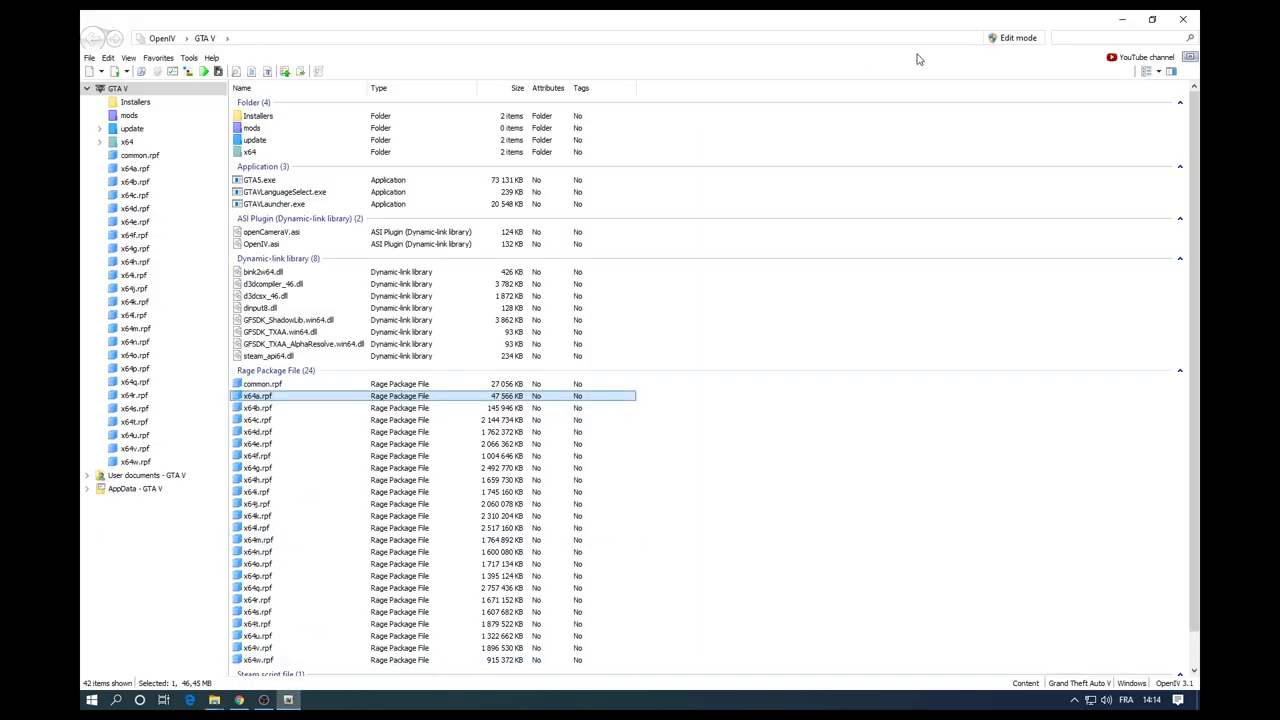
{"action": "left_click", "coordinate": [995, 42]}
{"action": "left_click", "coordinate": [675, 401]}
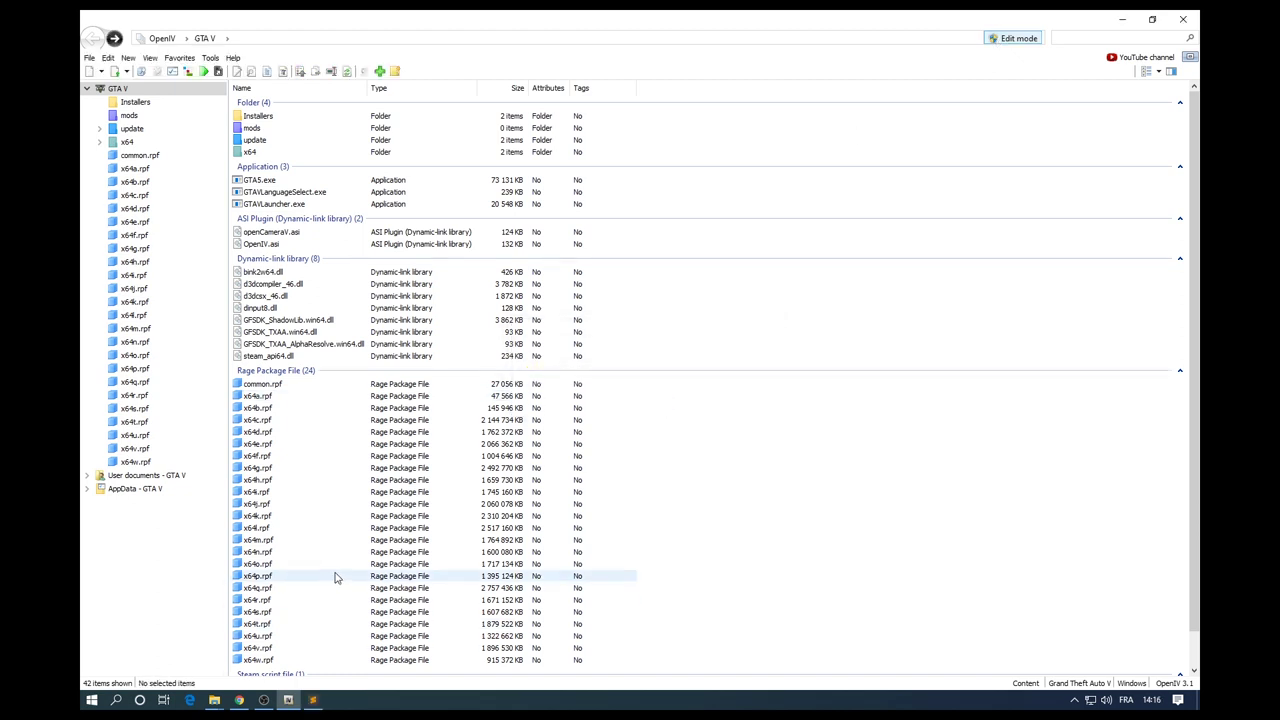
Read the gameconfig installation path in the Read Me file, look inside OpenIV's mods folder and return to the GTA V root.
{"action": "left_click", "coordinate": [313, 700]}
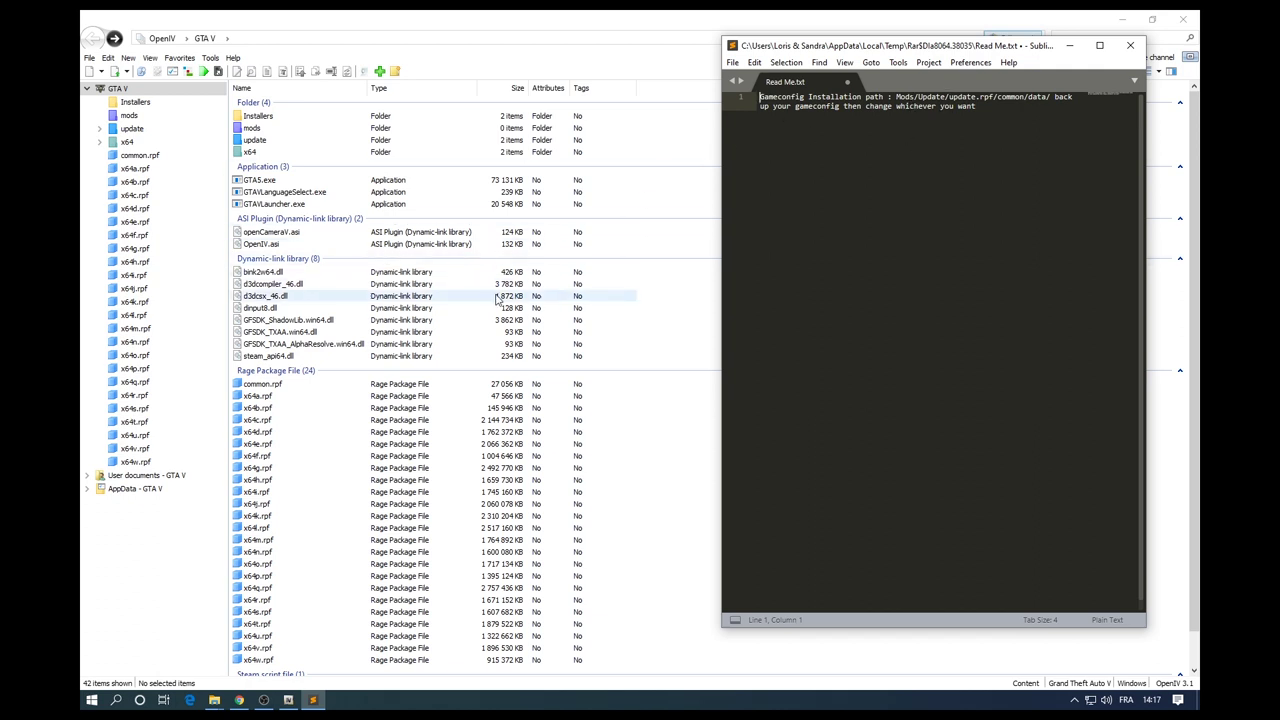
{"action": "left_click", "coordinate": [324, 131]}
{"action": "double_click", "coordinate": [324, 137]}
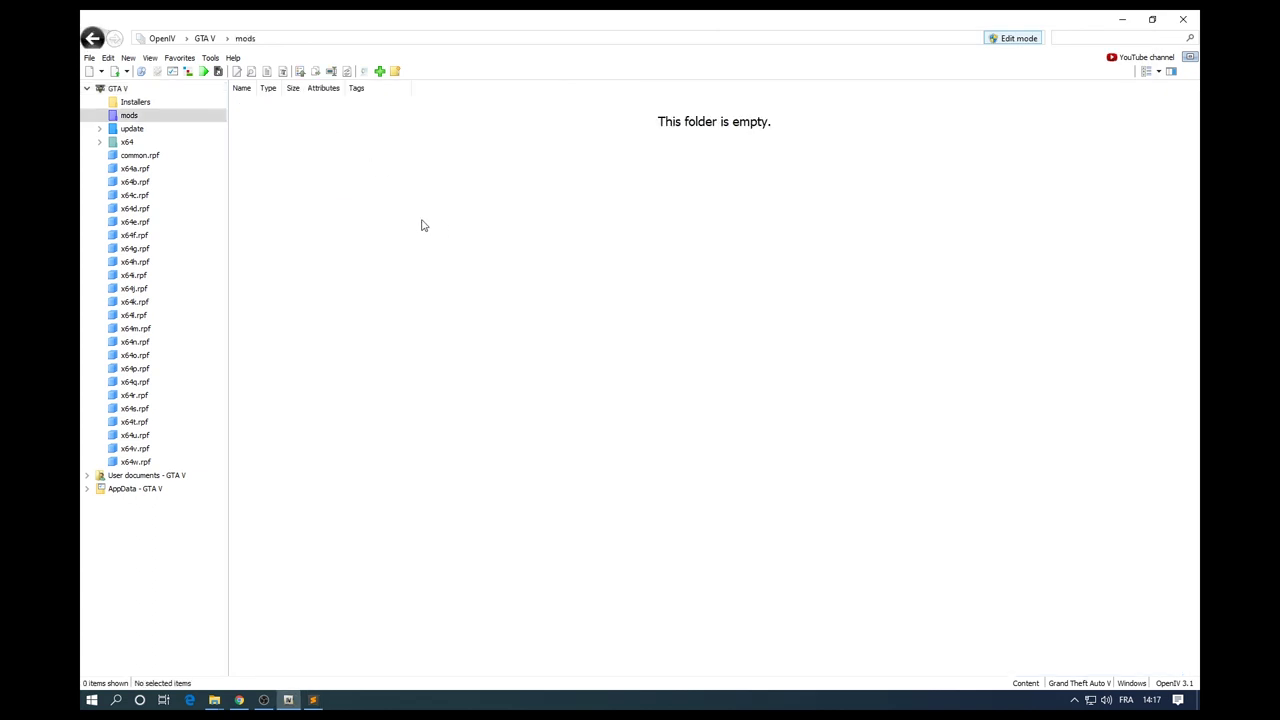
{"action": "key", "text": "BackSpace"}
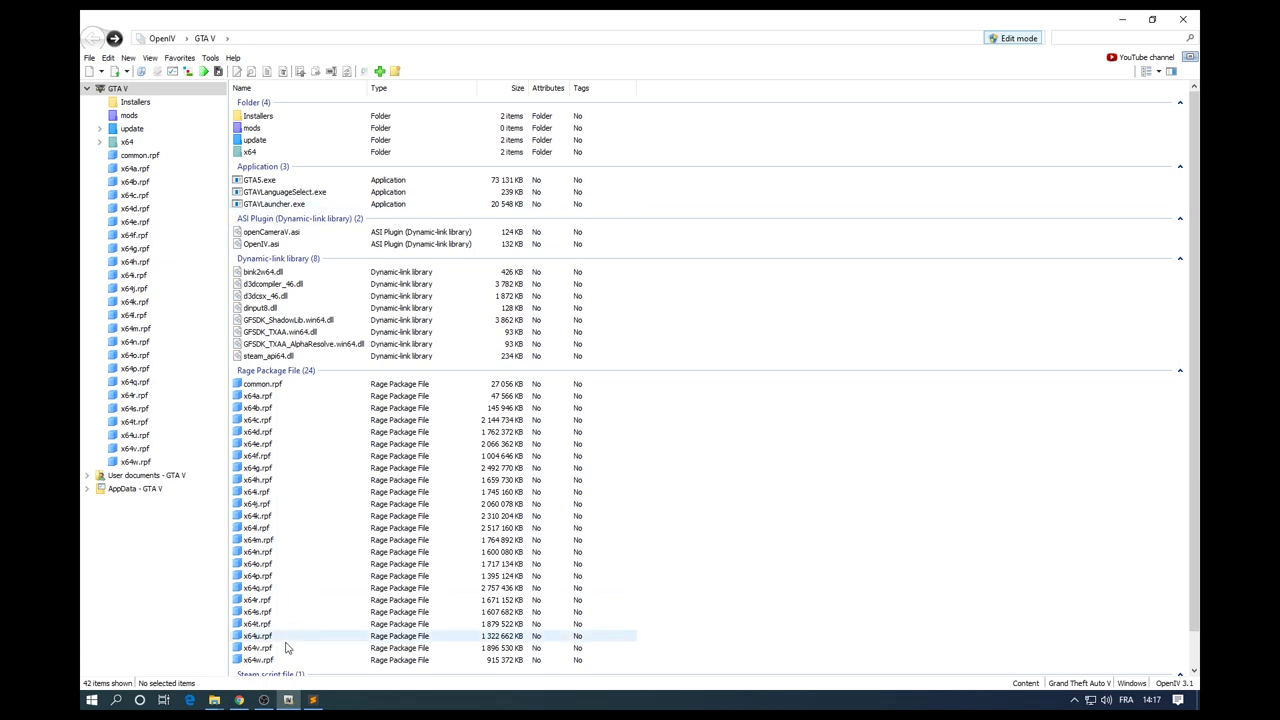
Following the Read Me path, open update.rpf in the update folder and copy the archive to the mods folder.
{"action": "left_click", "coordinate": [312, 699]}
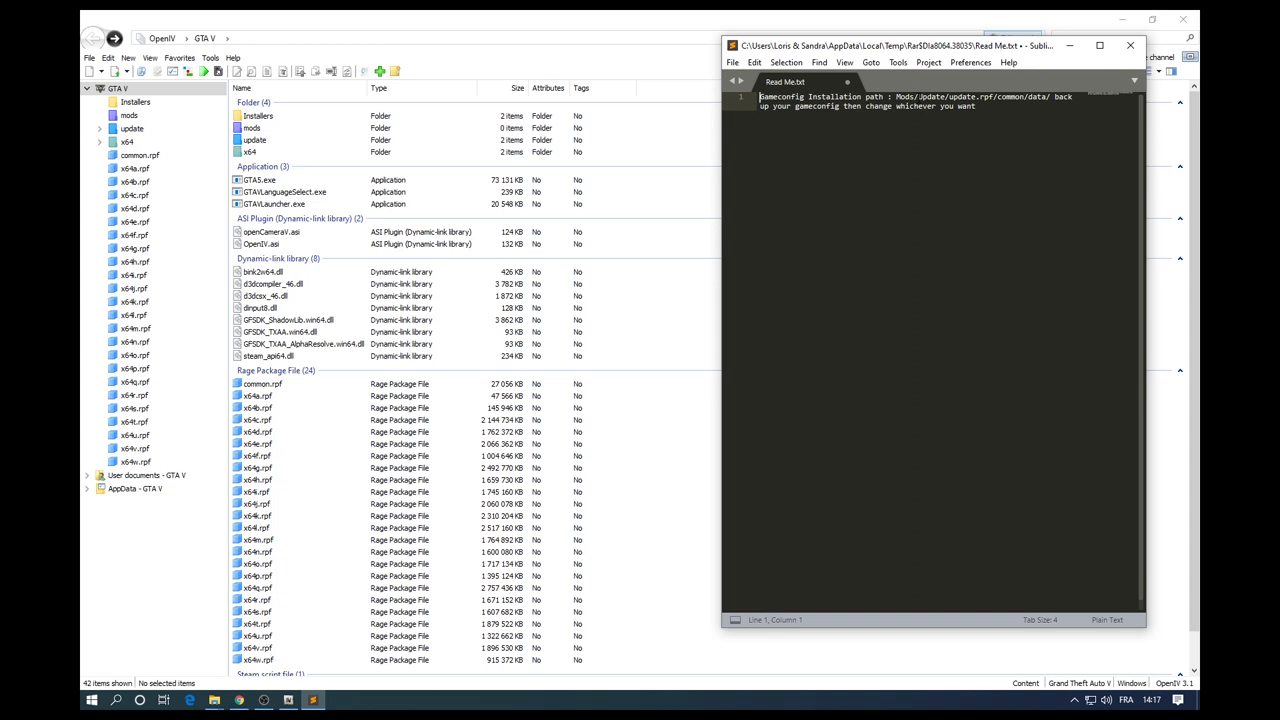
{"action": "left_click", "coordinate": [255, 140]}
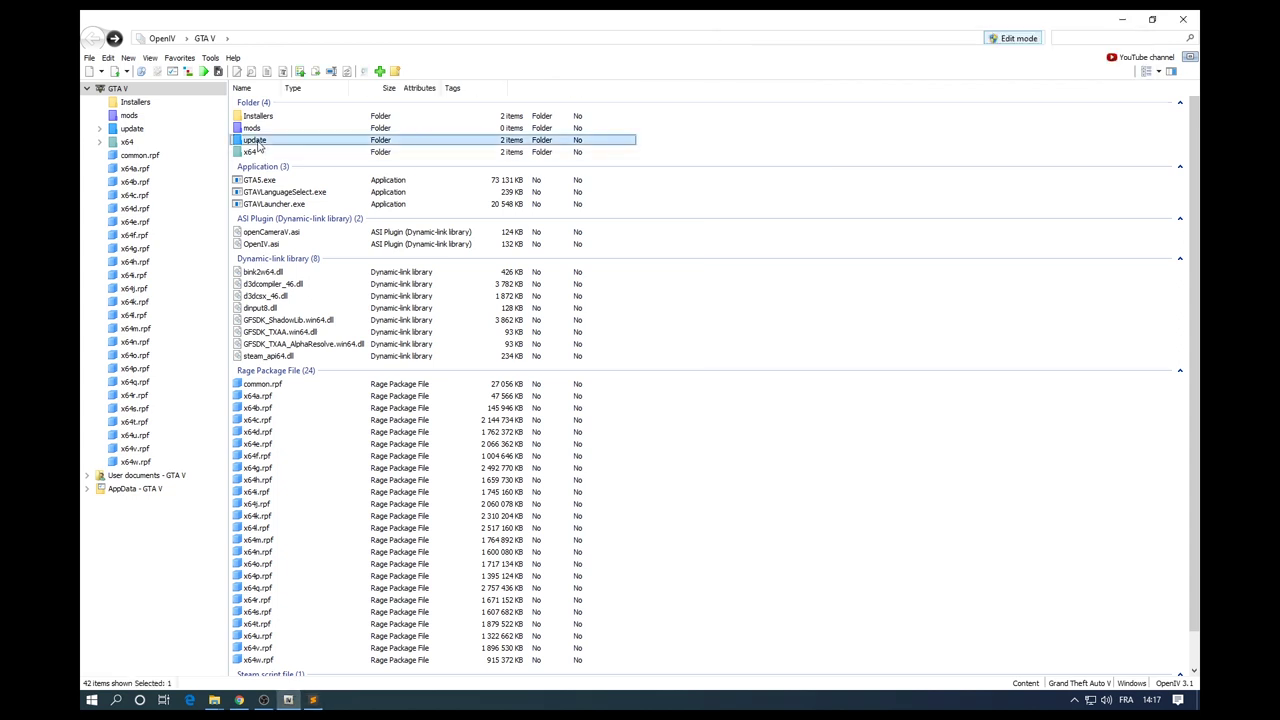
{"action": "double_click", "coordinate": [255, 140]}
{"action": "double_click", "coordinate": [262, 144]}
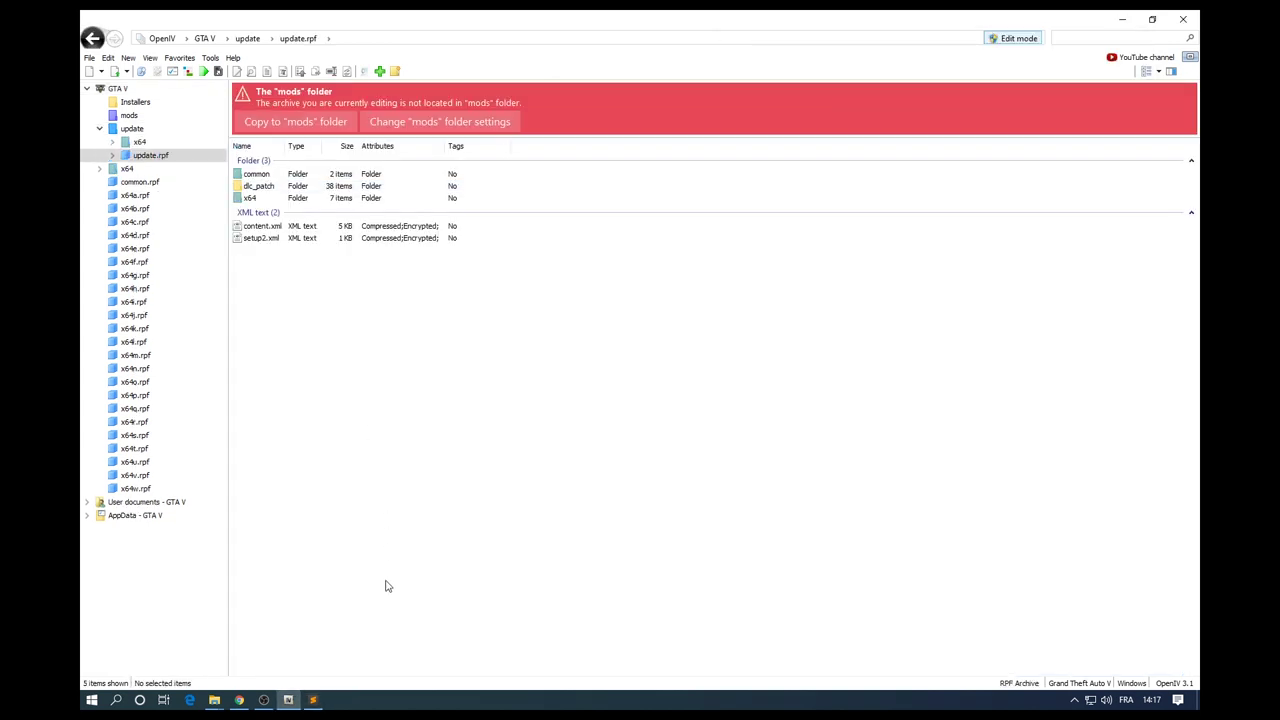
{"action": "left_click", "coordinate": [312, 700]}
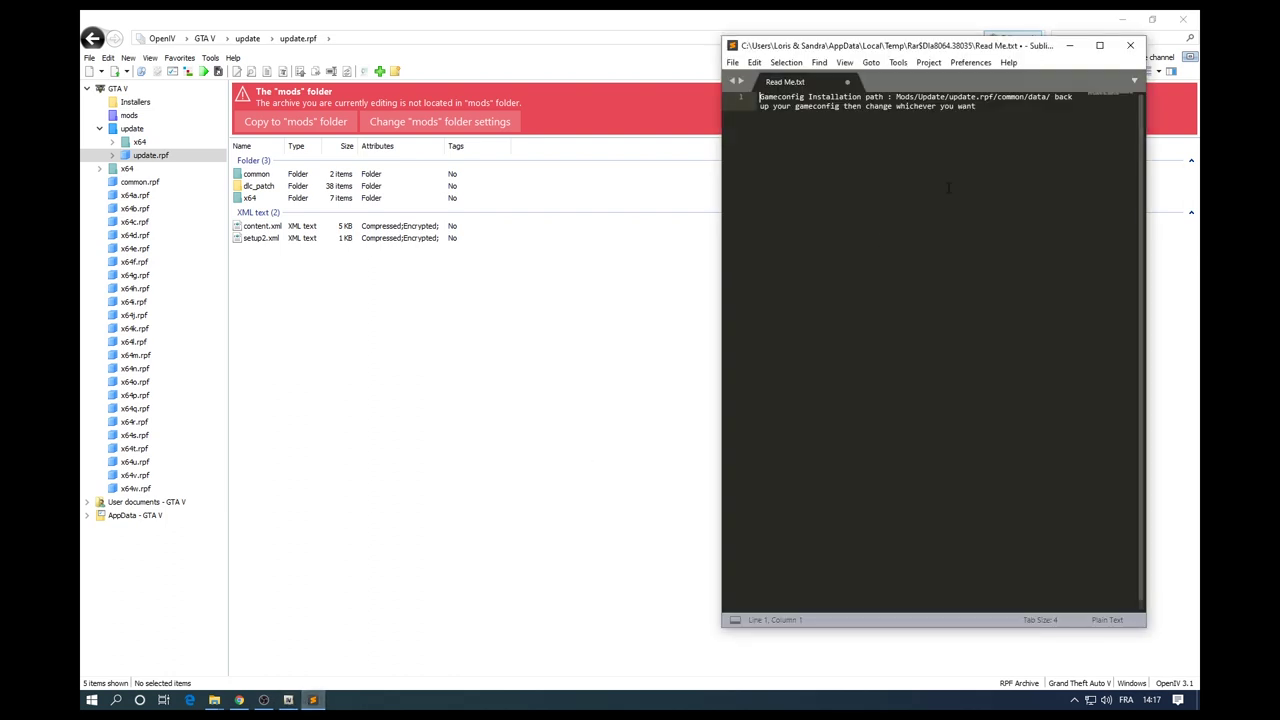
{"action": "left_click", "coordinate": [293, 133]}
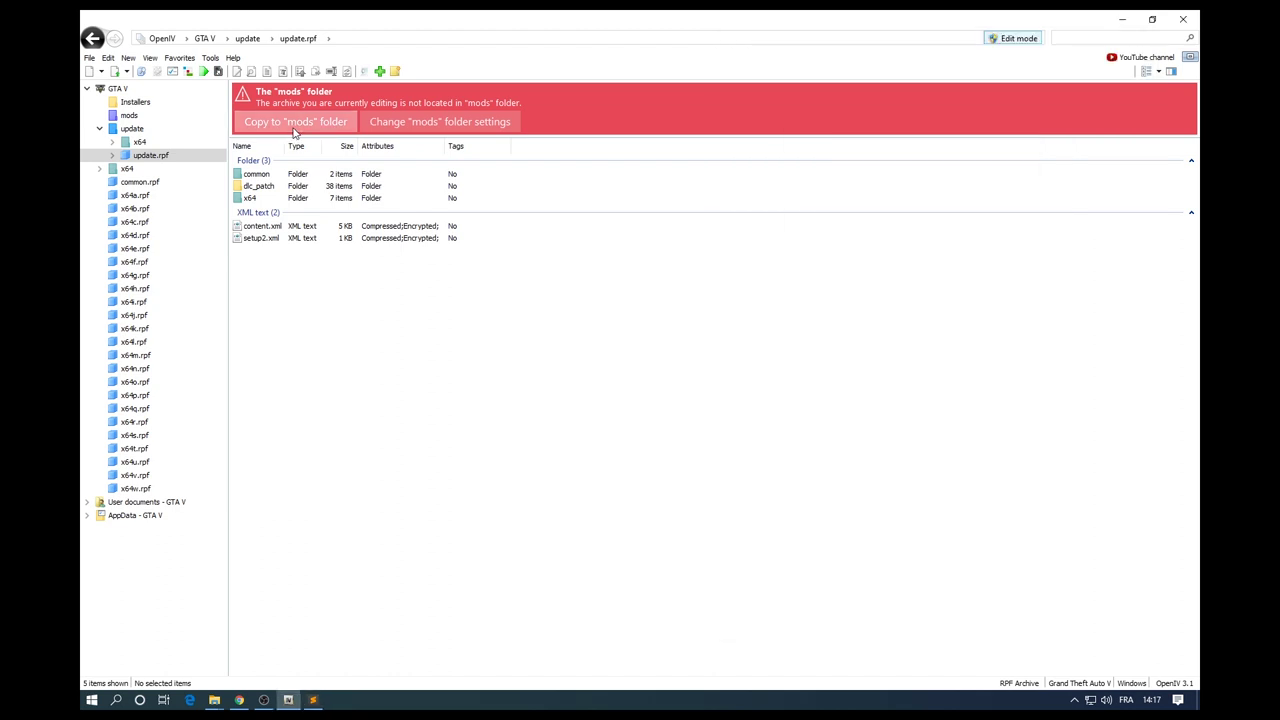
Open common/data inside the mods copy of update.rpf, checking the path against the Read Me file.
{"action": "left_click", "coordinate": [311, 701]}
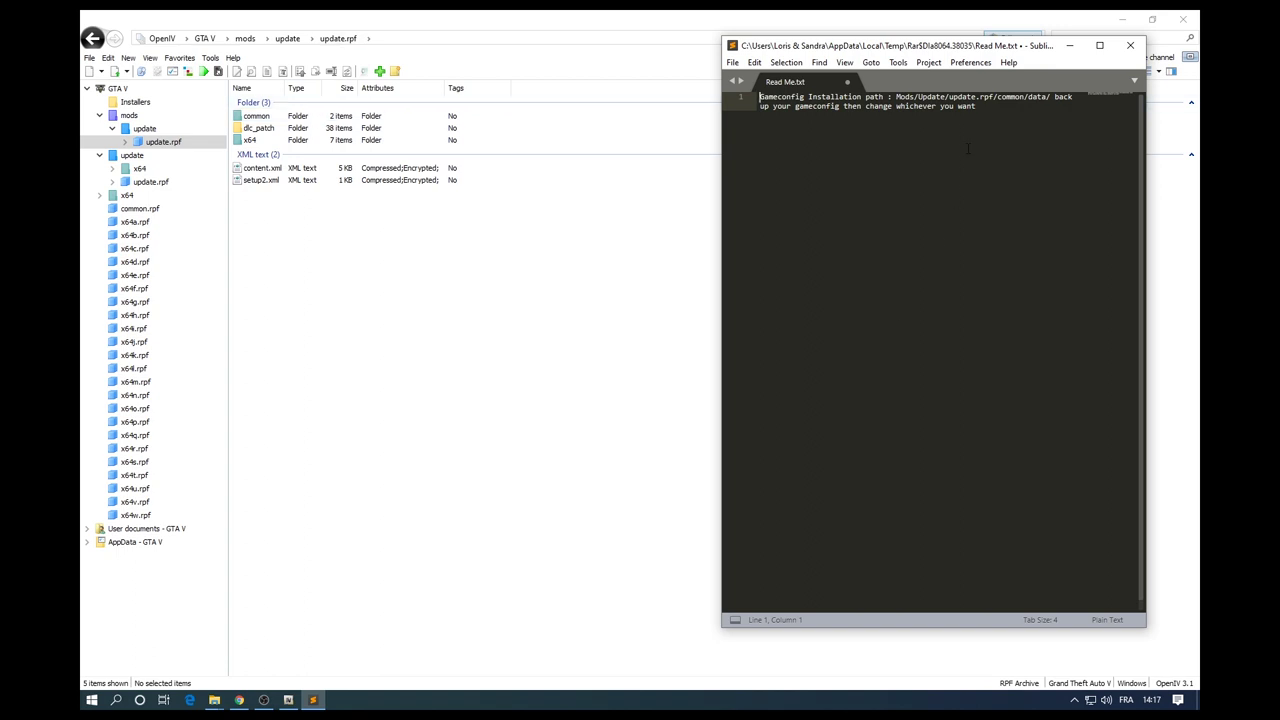
{"action": "double_click", "coordinate": [300, 116]}
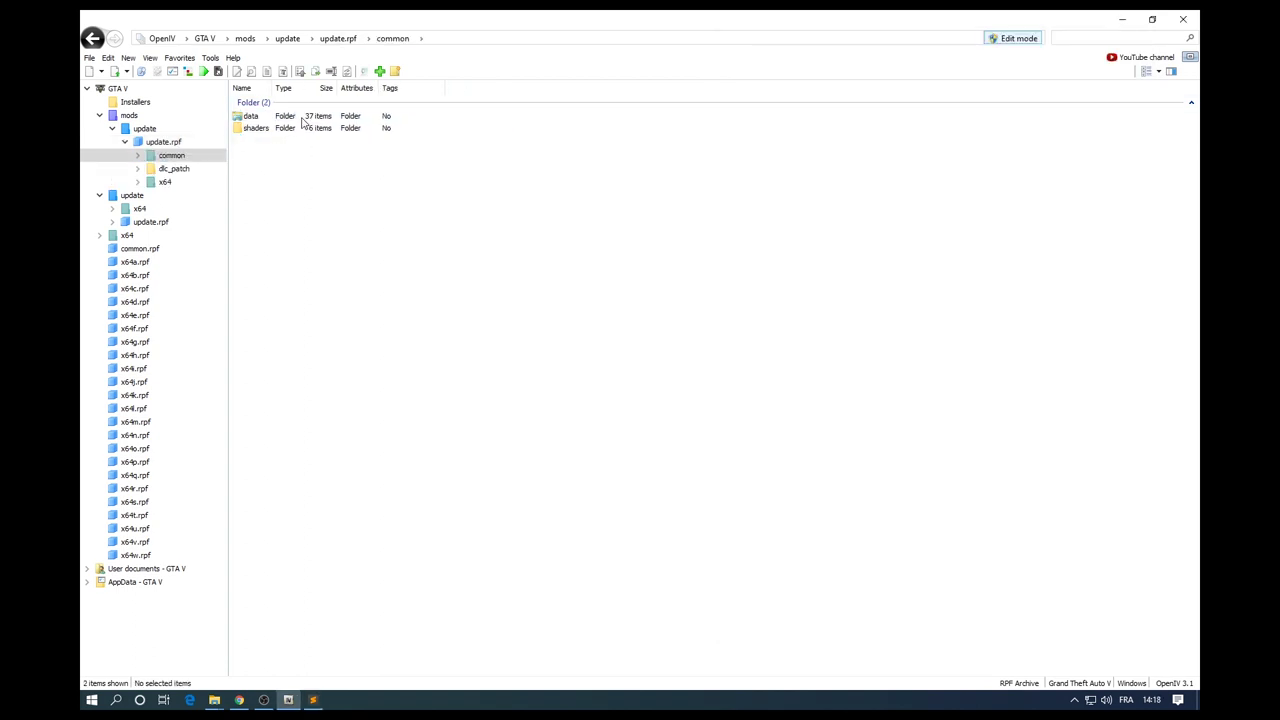
{"action": "double_click", "coordinate": [300, 117]}
{"action": "left_click", "coordinate": [314, 700]}
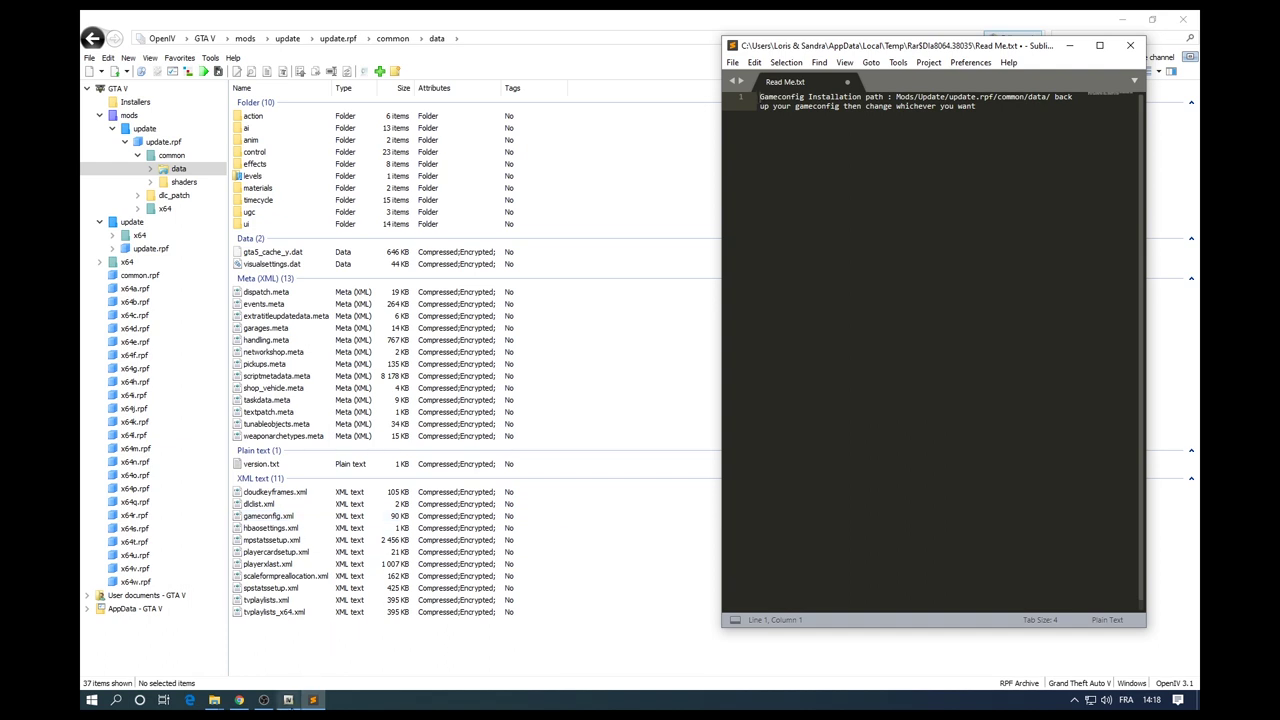
Replace gameconfig.xml in the mods update.rpf data folder with the gameconfig file from the 1x traffic 1xpeds (Means Gta base) folder.
{"action": "mouse_move", "coordinate": [214, 702]}
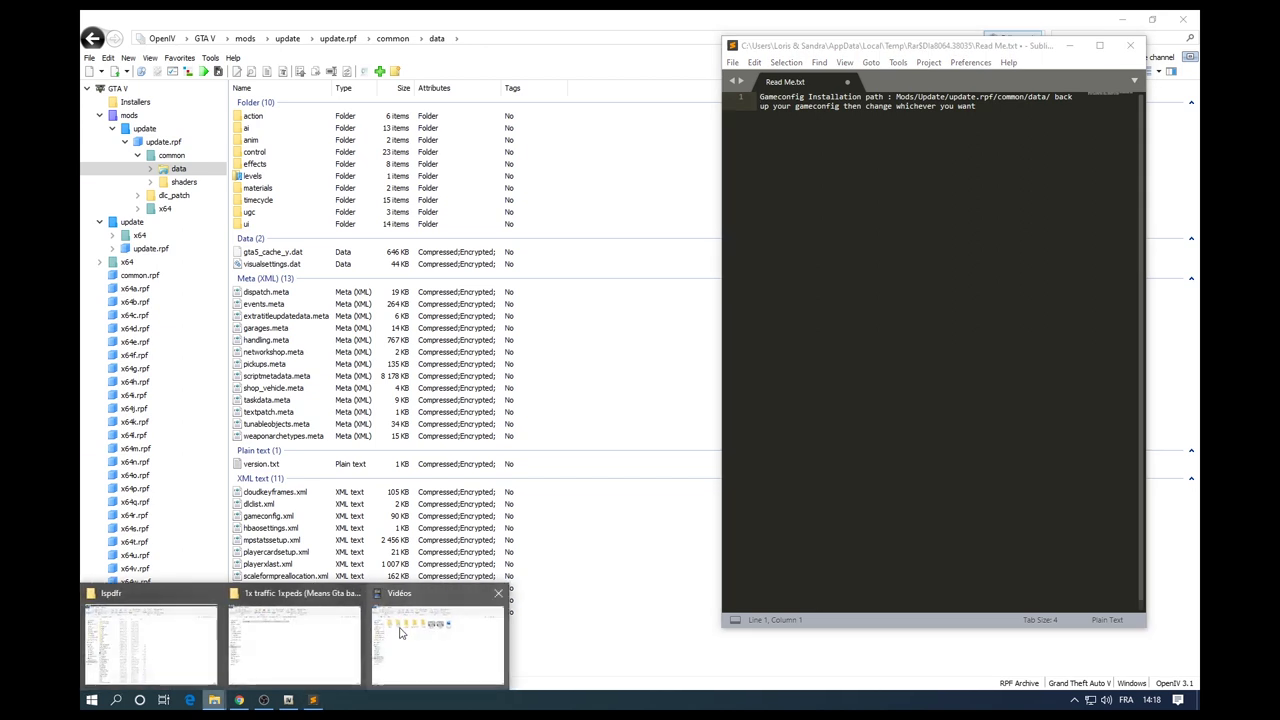
{"action": "left_click", "coordinate": [315, 627]}
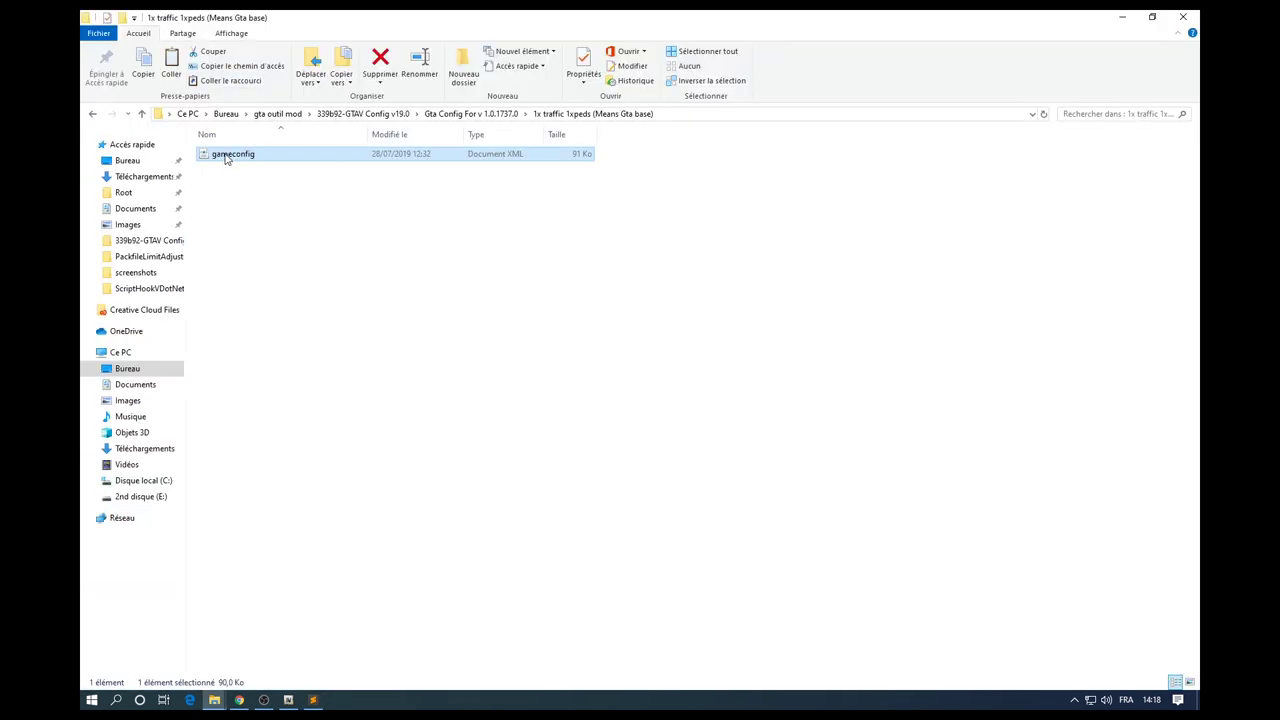
{"action": "left_click_drag", "start_coordinate": [224, 160], "coordinate": [518, 522]}
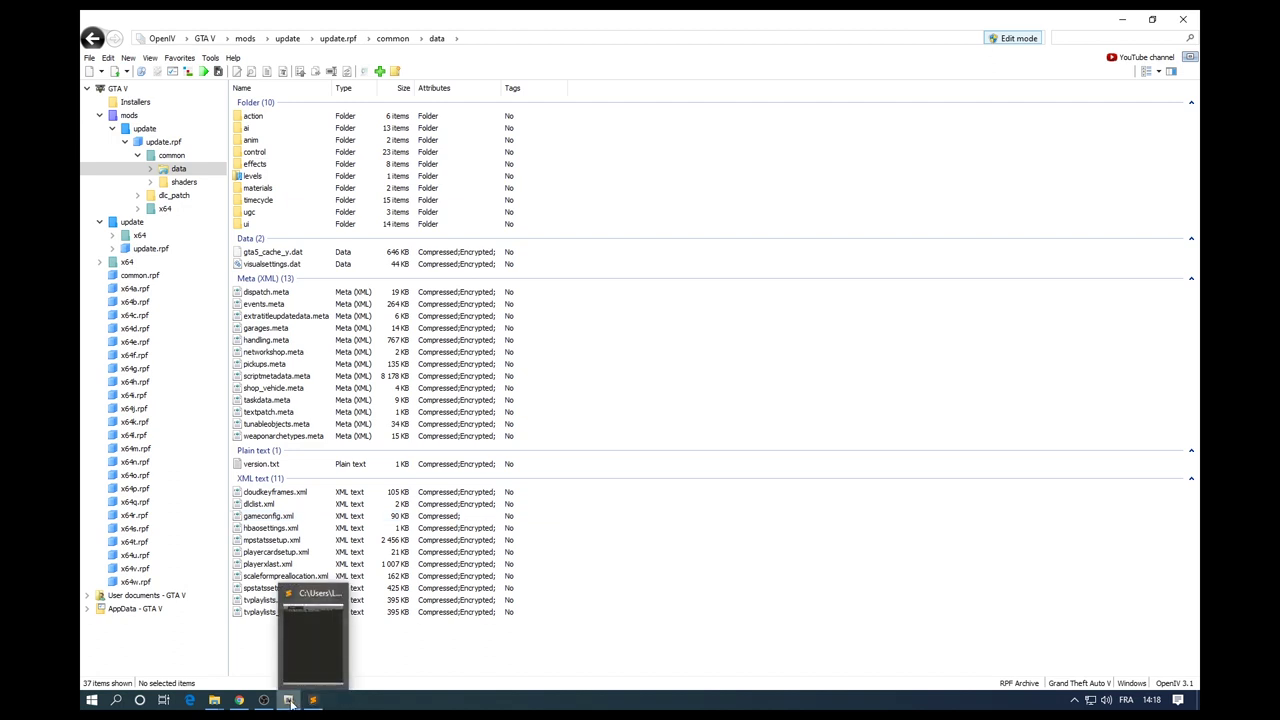
Switch to Chrome and close the Gameconfig (1.0.1737.0) download page, leaving the Simple Trainer for GTA V page open.
{"action": "mouse_move", "coordinate": [244, 703]}
{"action": "left_click", "coordinate": [245, 640]}
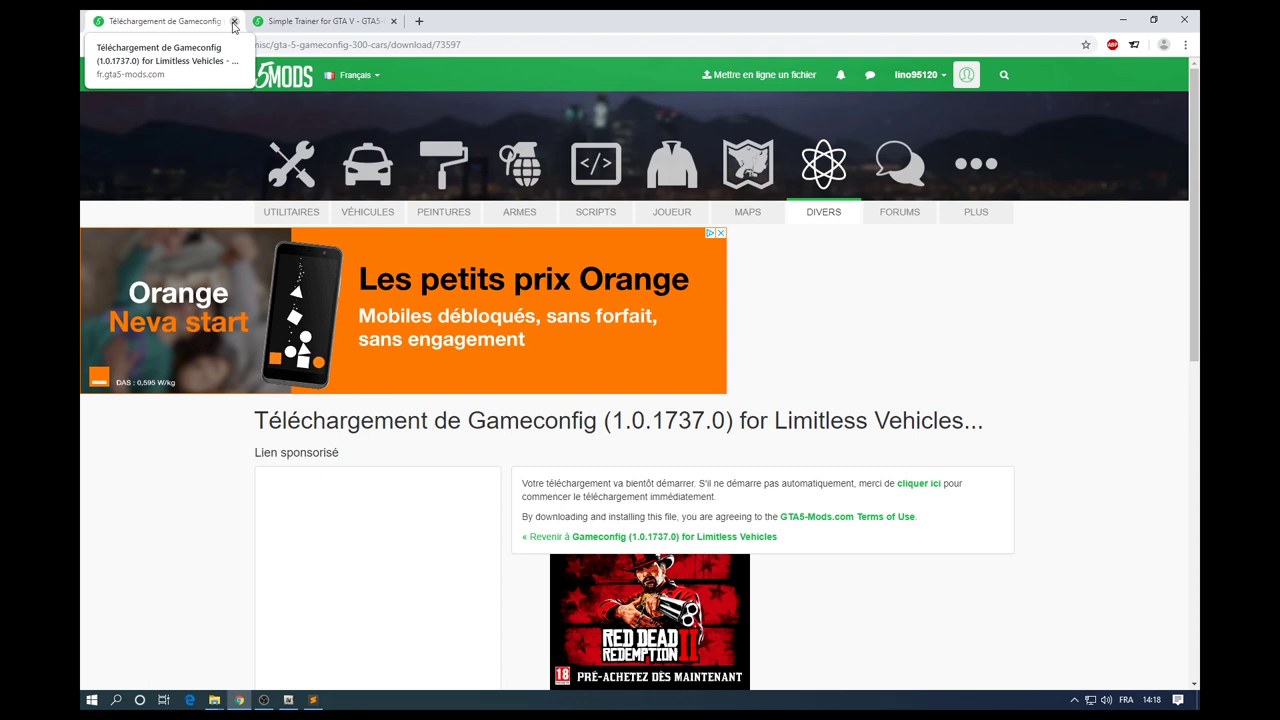
{"action": "left_click", "coordinate": [233, 21]}
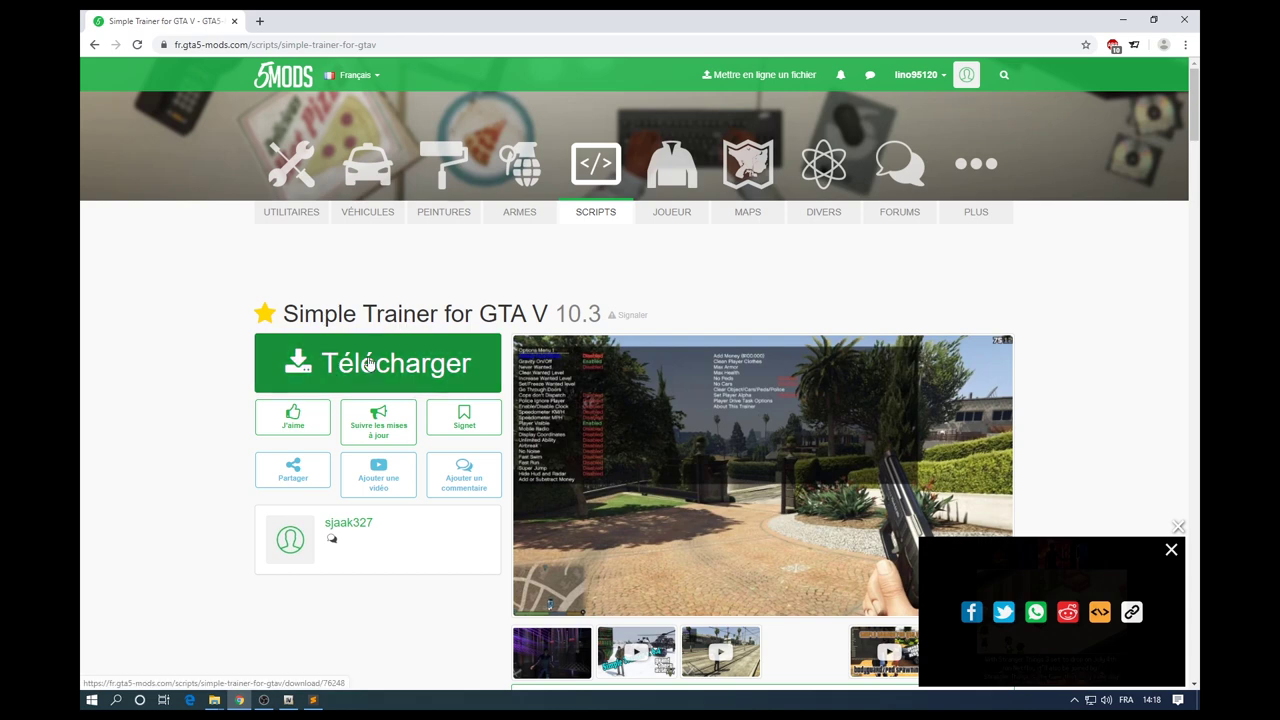
In File Explorer, go up to gta outil mod, open 3ddaf3-TrainerV and select the TrainerV.asi and trainerv files.
{"action": "mouse_move", "coordinate": [214, 699]}
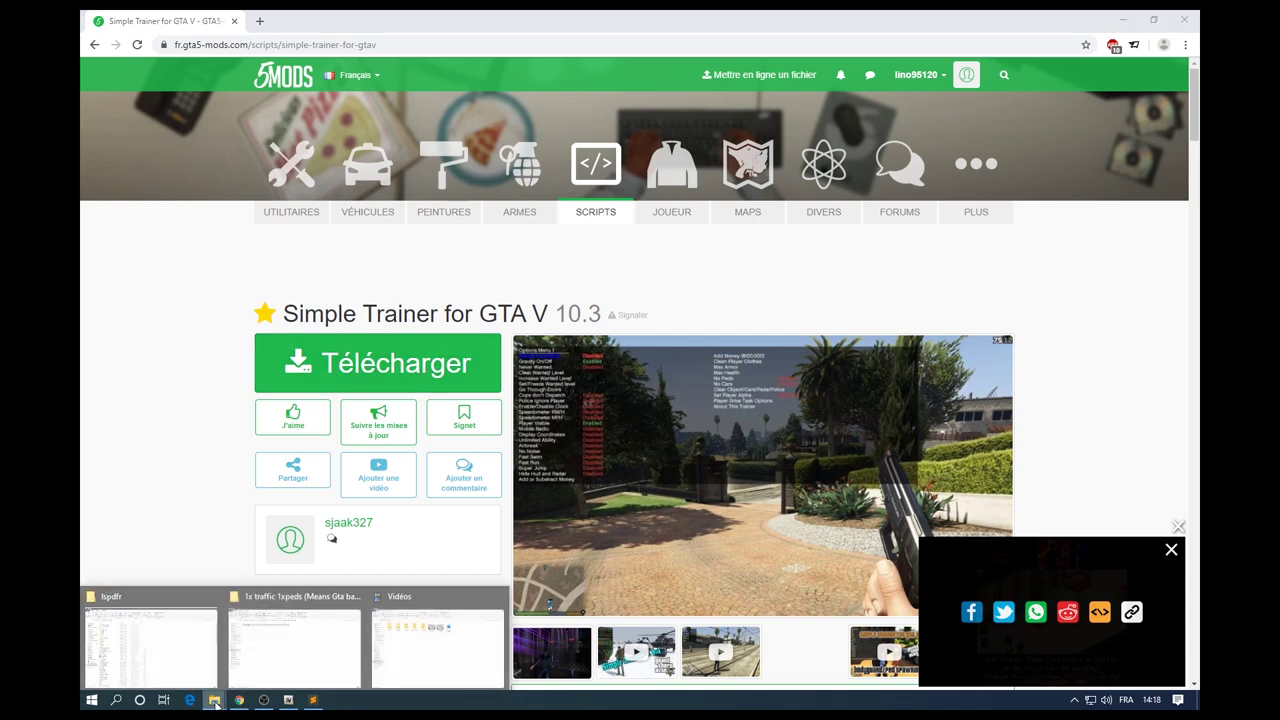
{"action": "left_click", "coordinate": [249, 651]}
{"action": "key", "text": "alt+Up"}
{"action": "key", "text": "alt+Up"}
{"action": "key", "text": "alt+Up"}
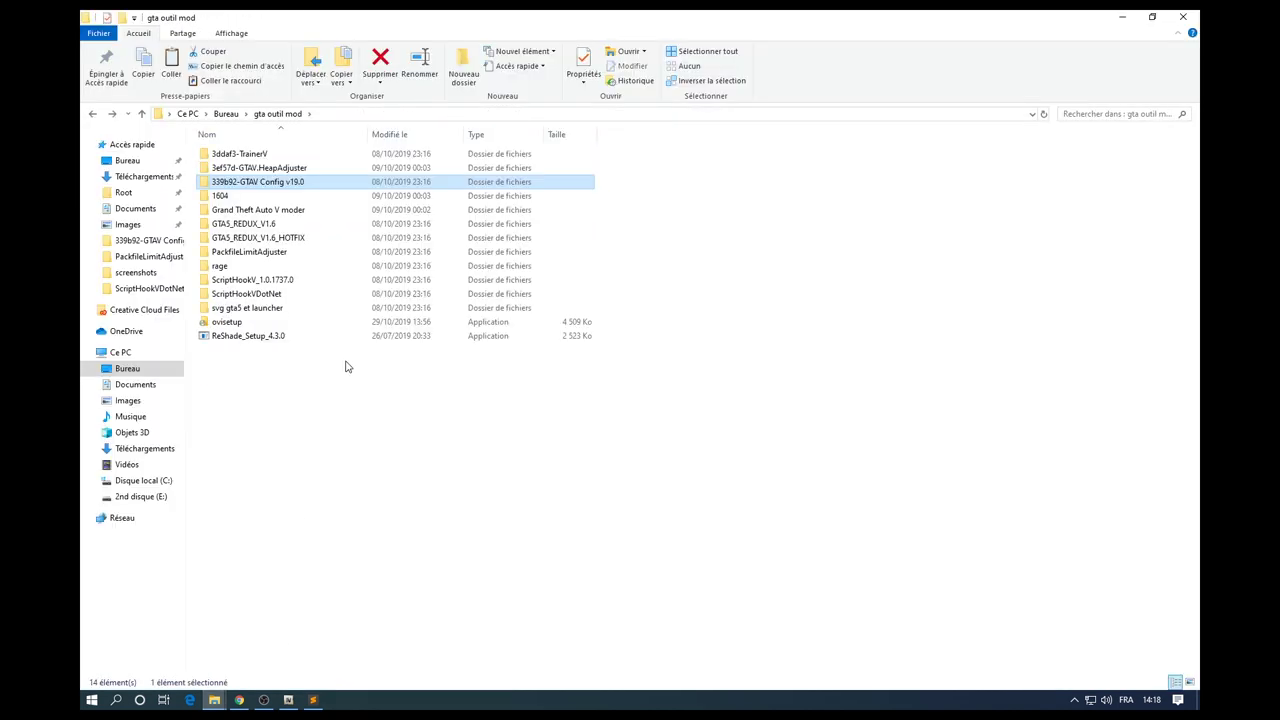
{"action": "double_click", "coordinate": [248, 157]}
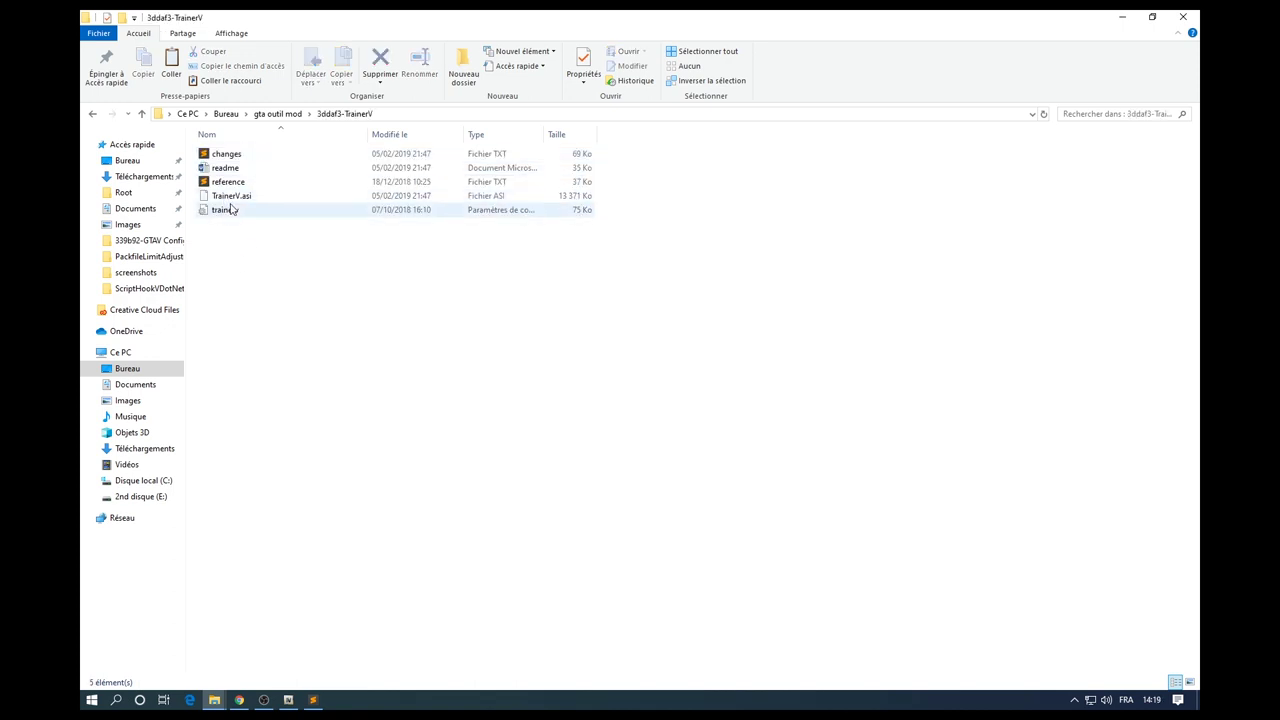
{"action": "left_click_drag", "start_coordinate": [229, 237], "coordinate": [233, 203]}
View the lspdfr folder and the data folder in OpenIV, and return to the Simple Trainer for GTA V page in Chrome.
{"action": "left_click", "coordinate": [214, 699]}
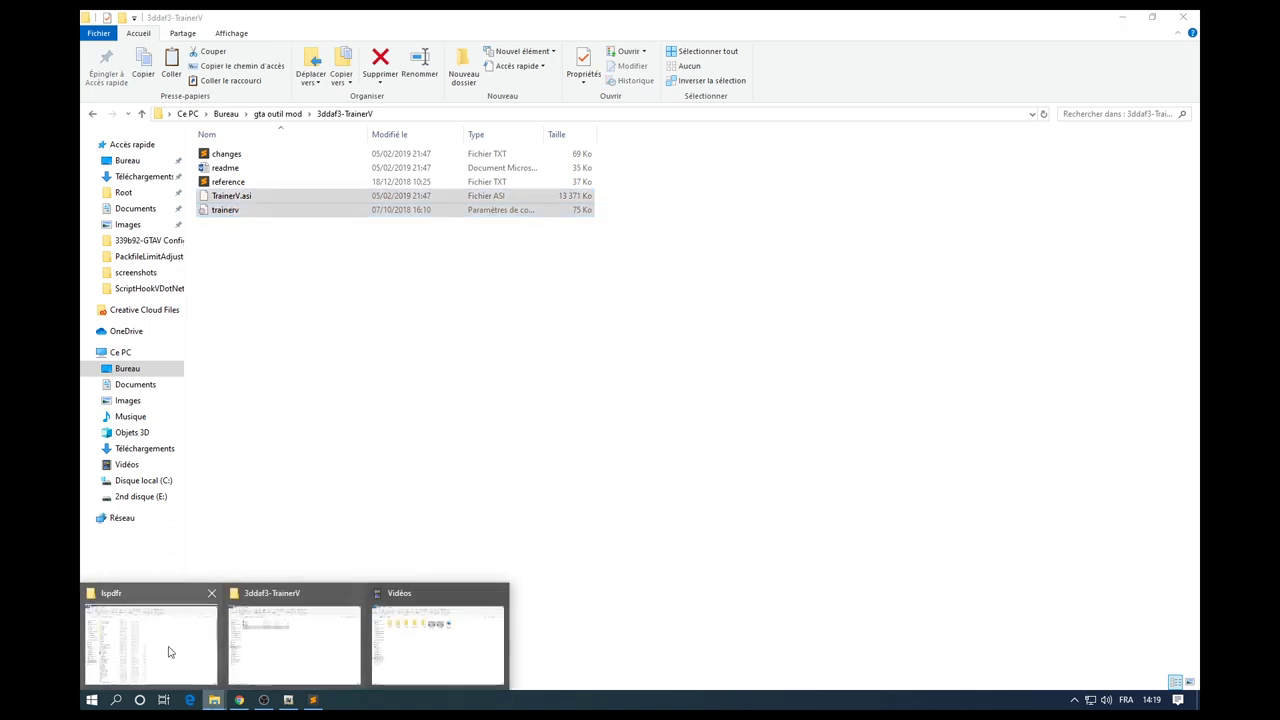
{"action": "left_click", "coordinate": [172, 648]}
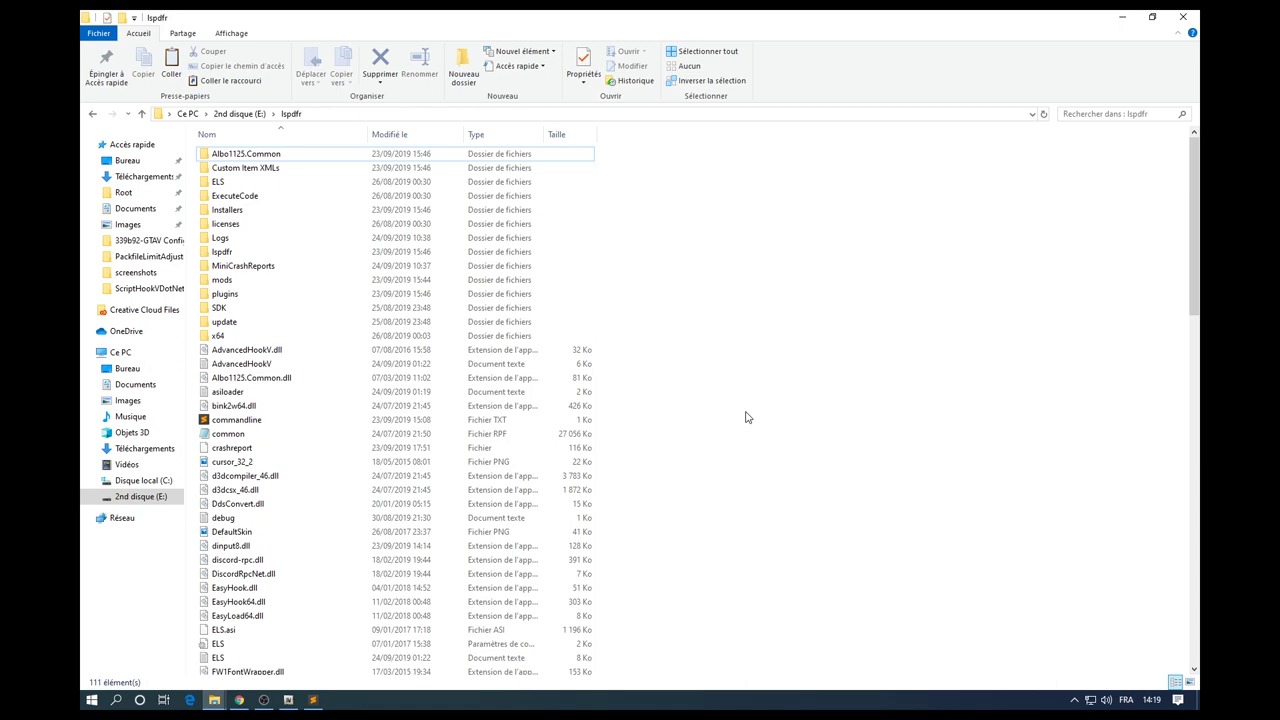
{"action": "left_click", "coordinate": [288, 700]}
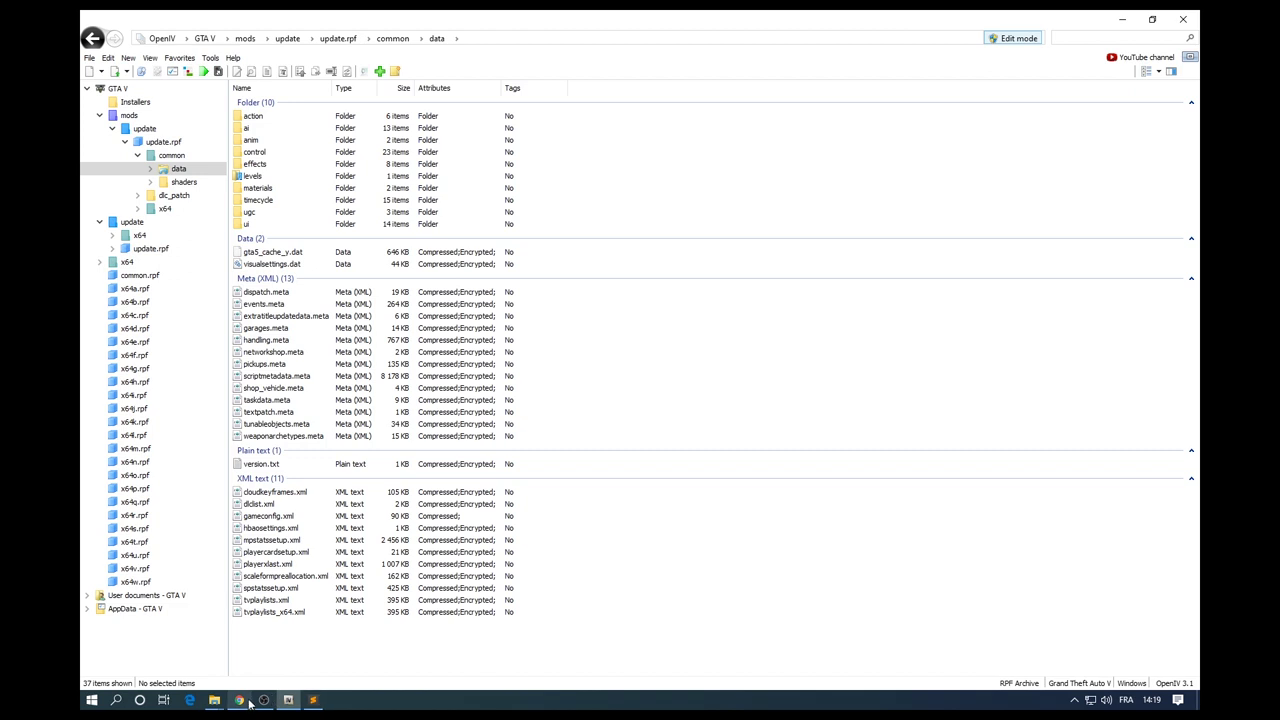
{"action": "left_click", "coordinate": [242, 701]}
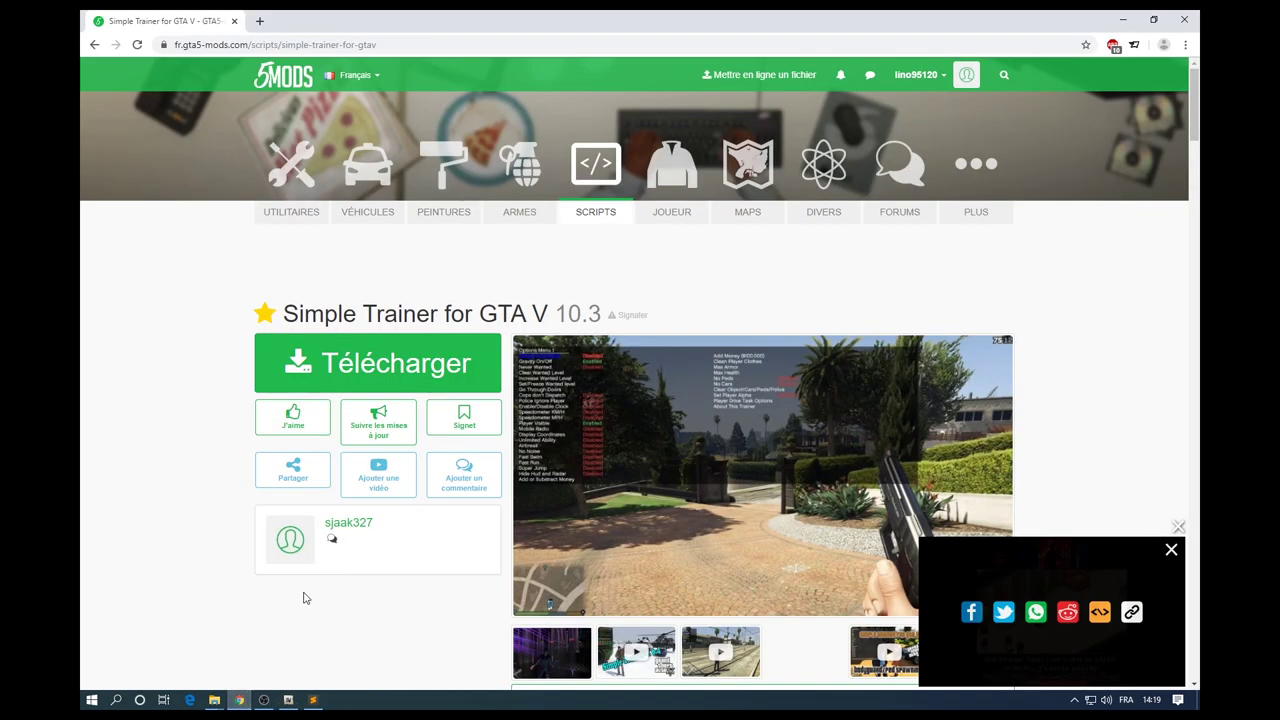